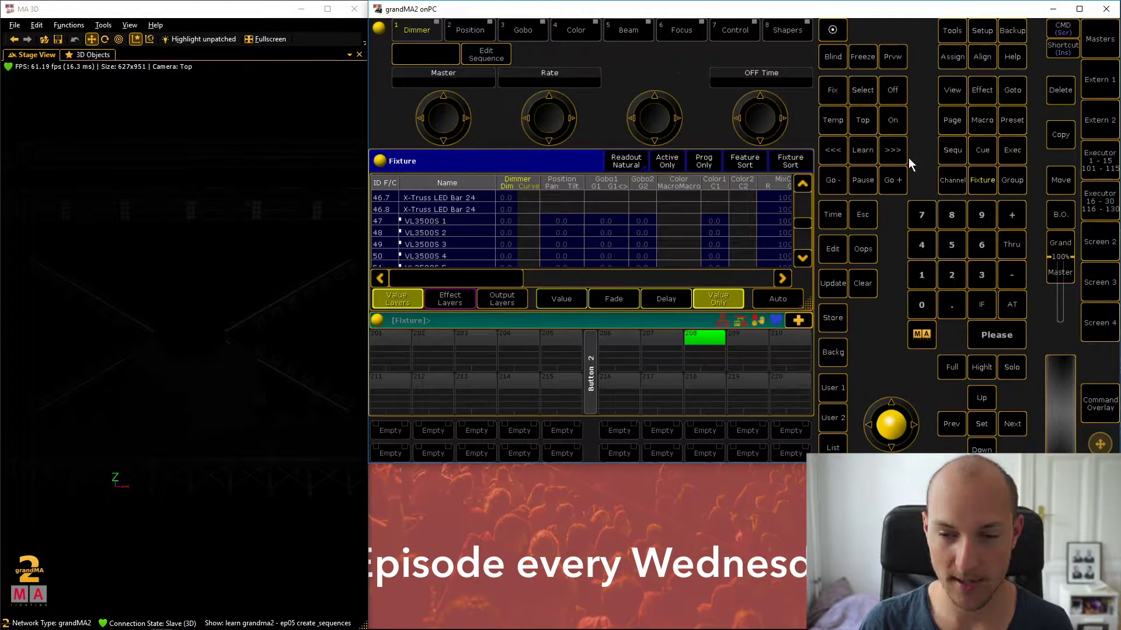
Play through the cues of the X LED PHASE OUT sequence on executor 4, watching the LED bars change in the 3D view.
click(1106, 167)
click(529, 344)
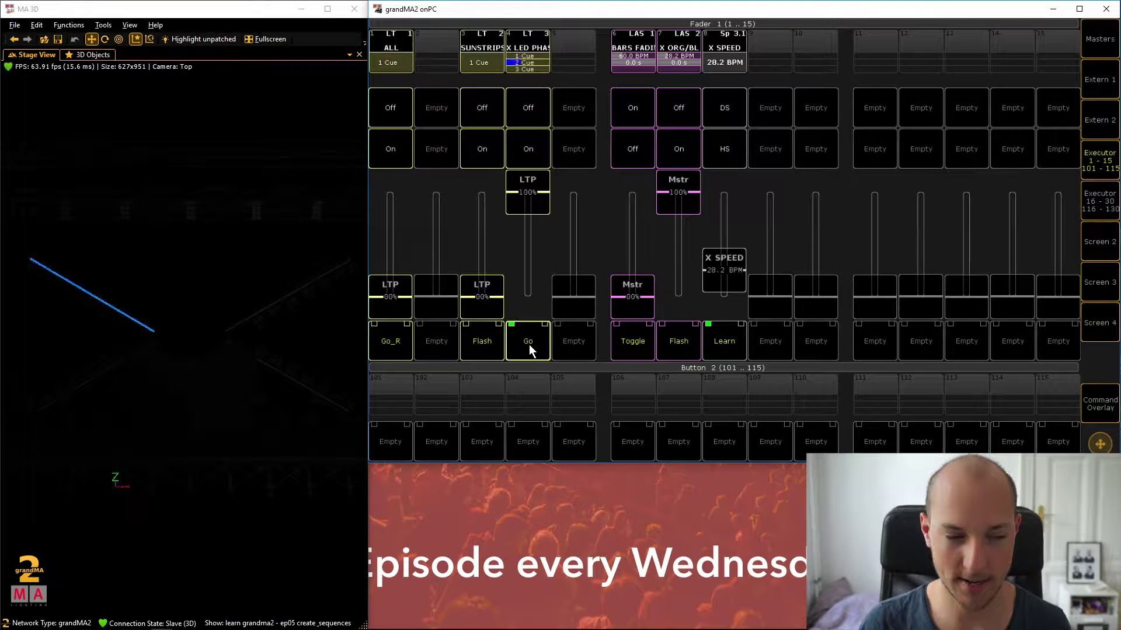
click(534, 341)
click(534, 340)
click(534, 341)
click(534, 341)
click(534, 341)
click(534, 341)
click(534, 340)
click(534, 340)
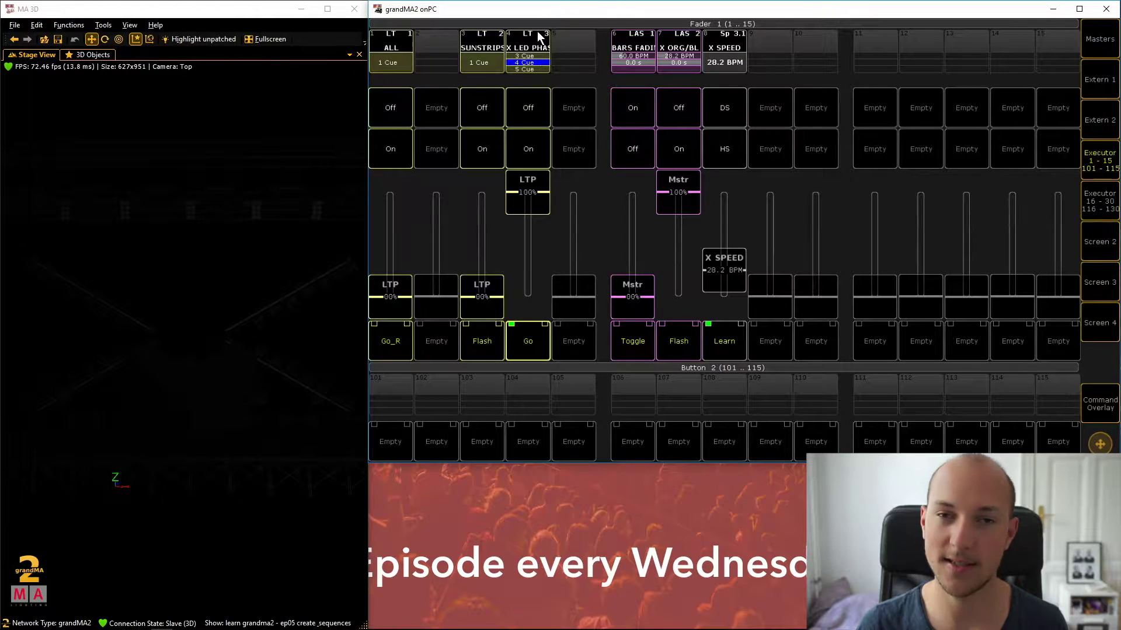
click(531, 352)
click(531, 352)
click(531, 352)
click(531, 352)
click(532, 352)
click(531, 352)
click(531, 352)
click(531, 352)
click(531, 352)
click(531, 352)
click(531, 352)
click(531, 352)
click(531, 352)
click(531, 352)
click(531, 352)
click(531, 352)
click(531, 352)
click(530, 352)
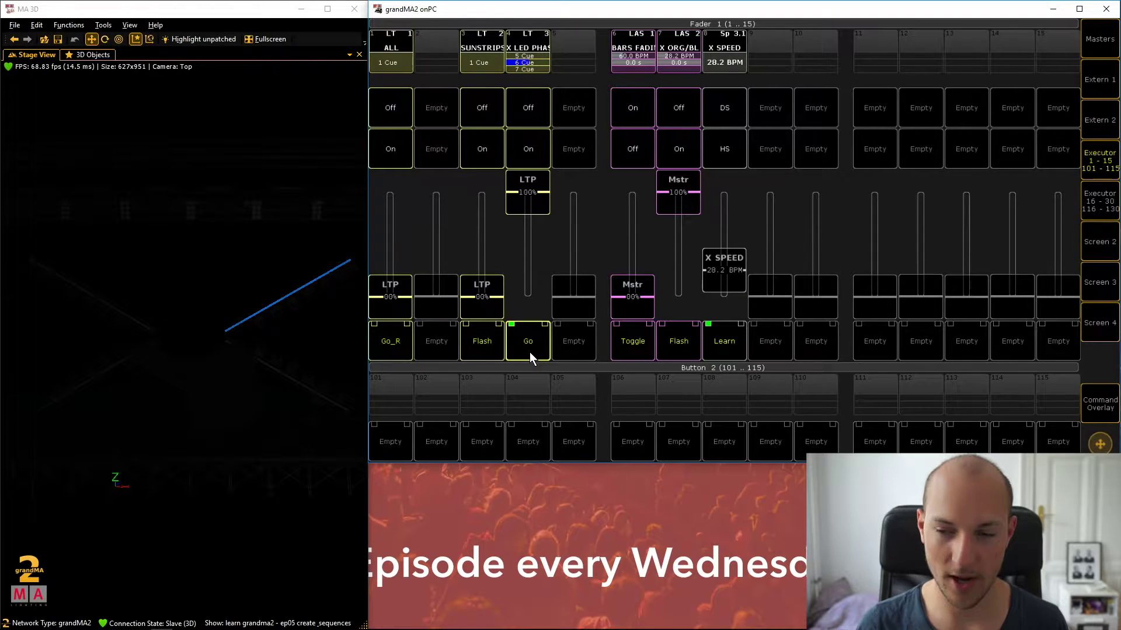
Narrow the fixture sheet and add a Sequence pool window in the freed space beside it.
click(1108, 167)
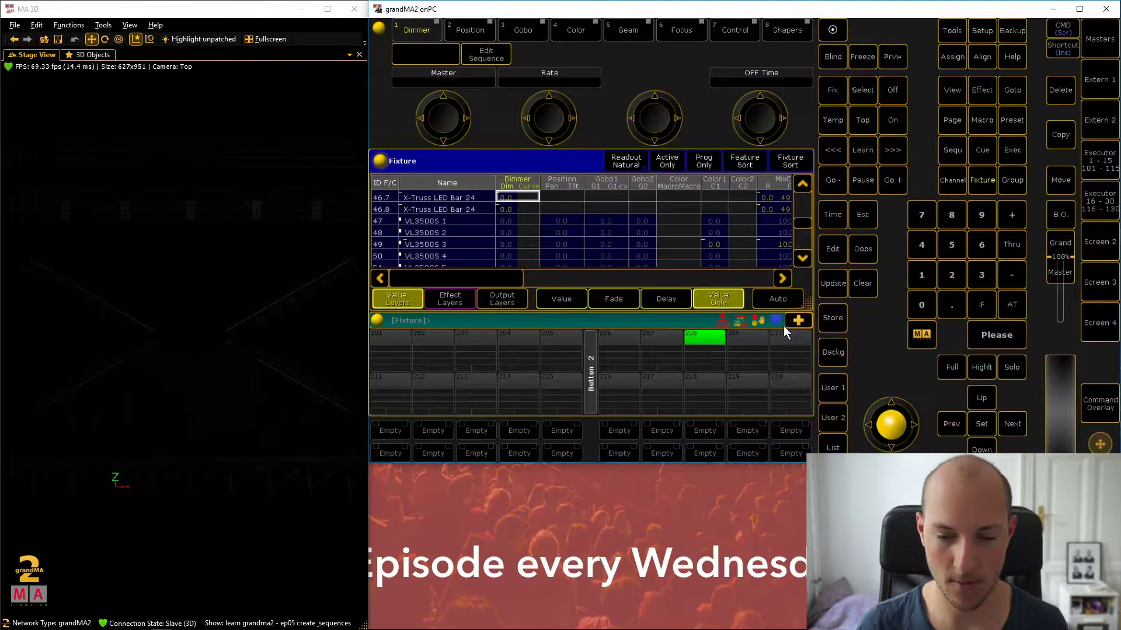
drag(808, 304, 504, 305)
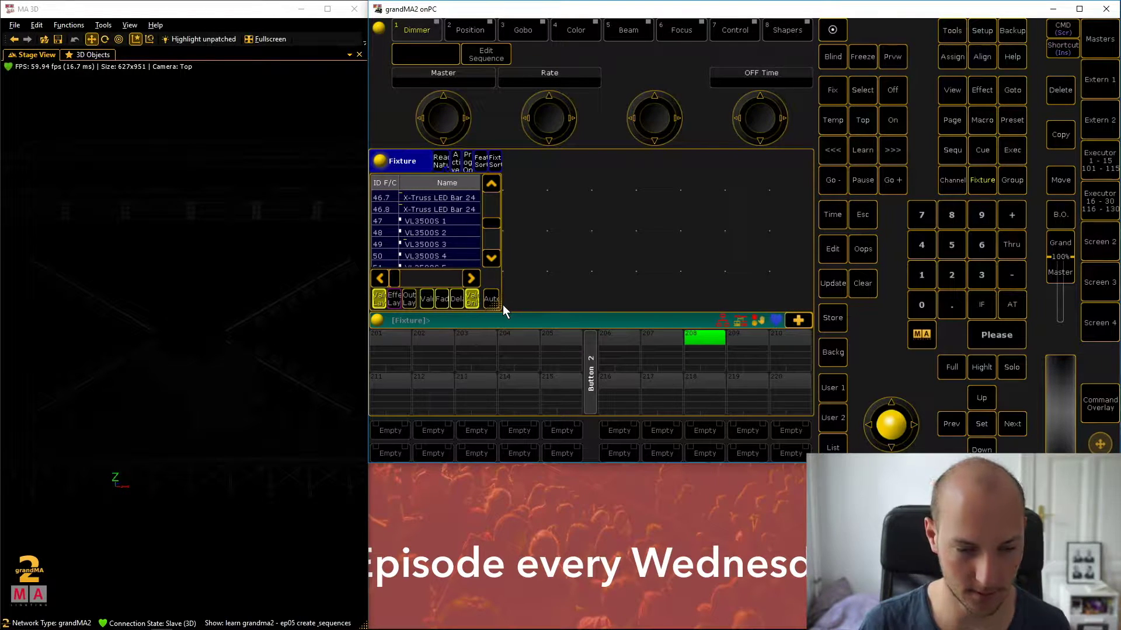
click(523, 167)
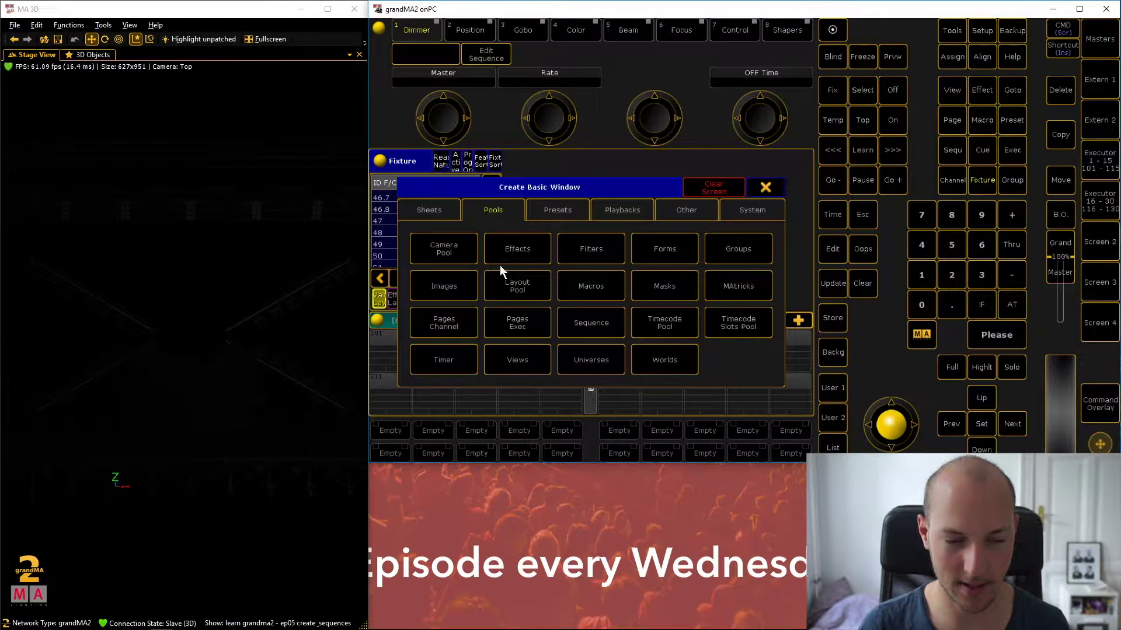
click(608, 327)
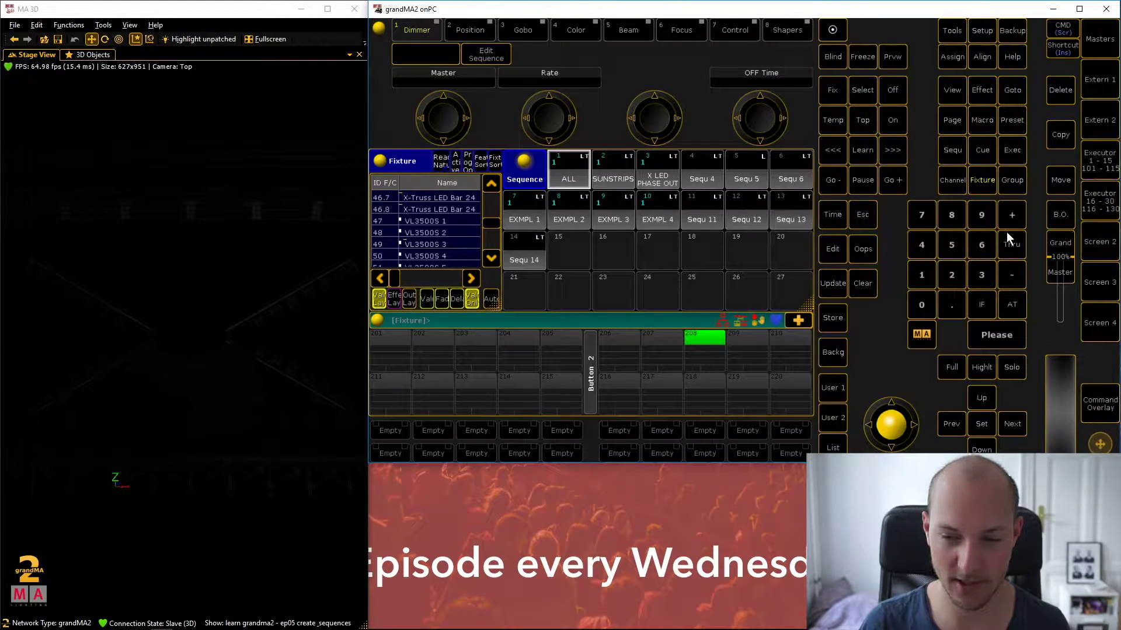
click(1094, 163)
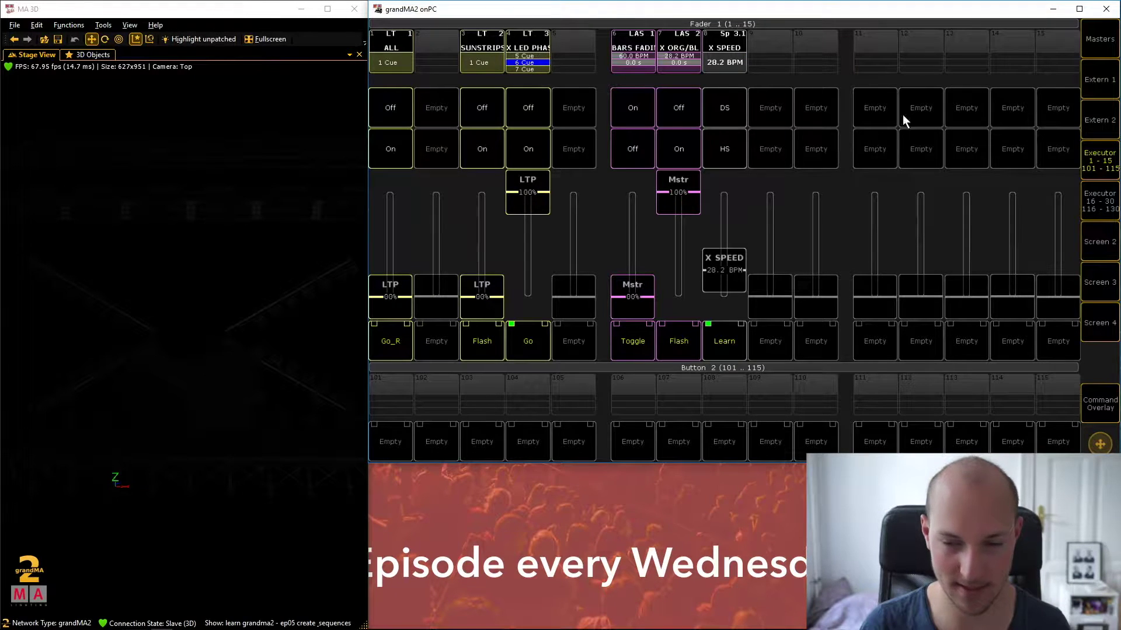
click(1102, 171)
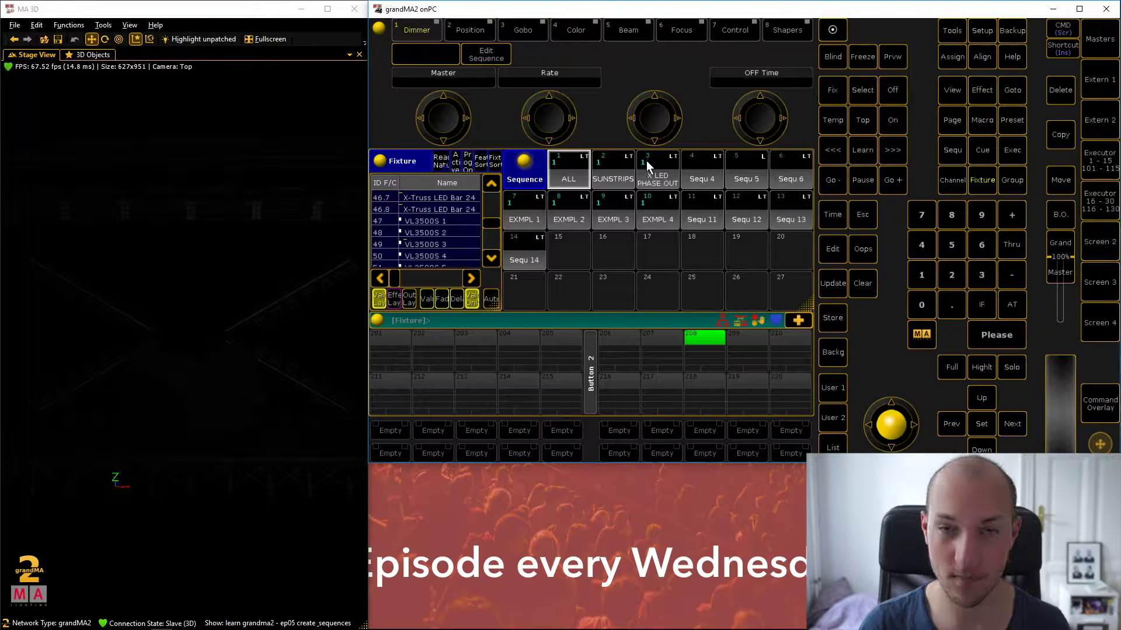
click(1103, 167)
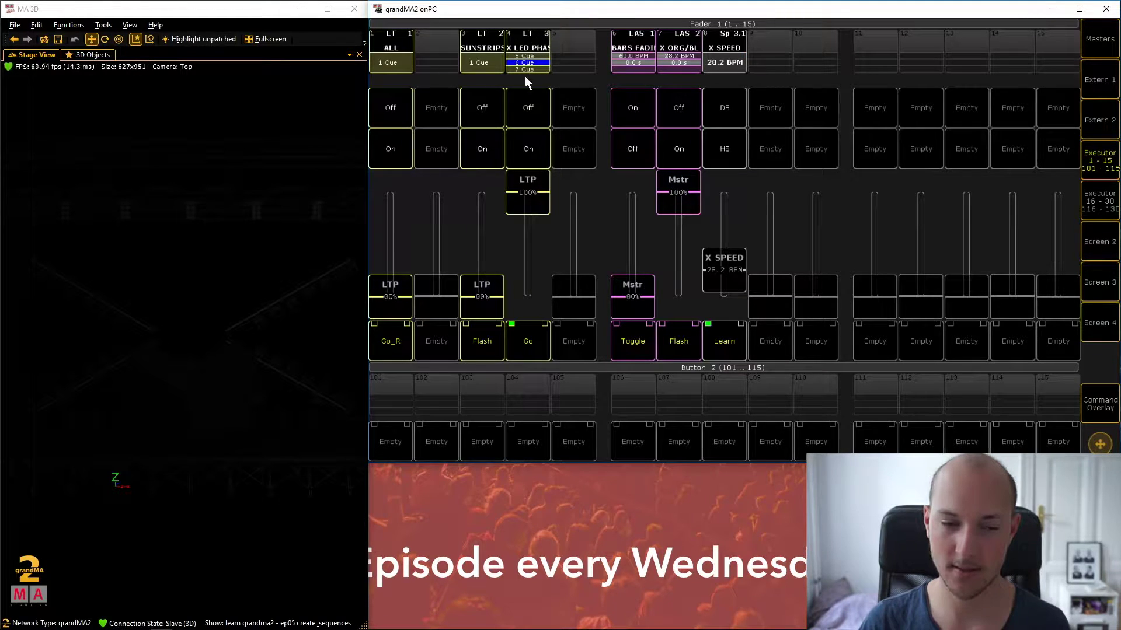
click(1100, 168)
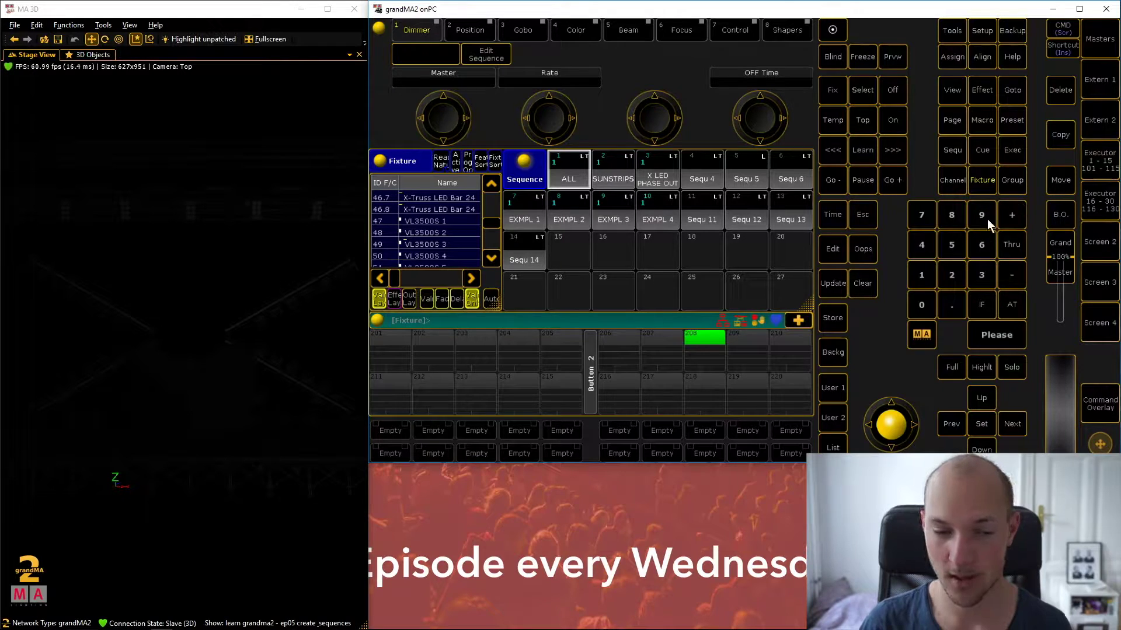
Select X-Truss LED Bars 1 to 6 in the fixture sheet and set their dimmer to full.
drag(492, 224, 495, 202)
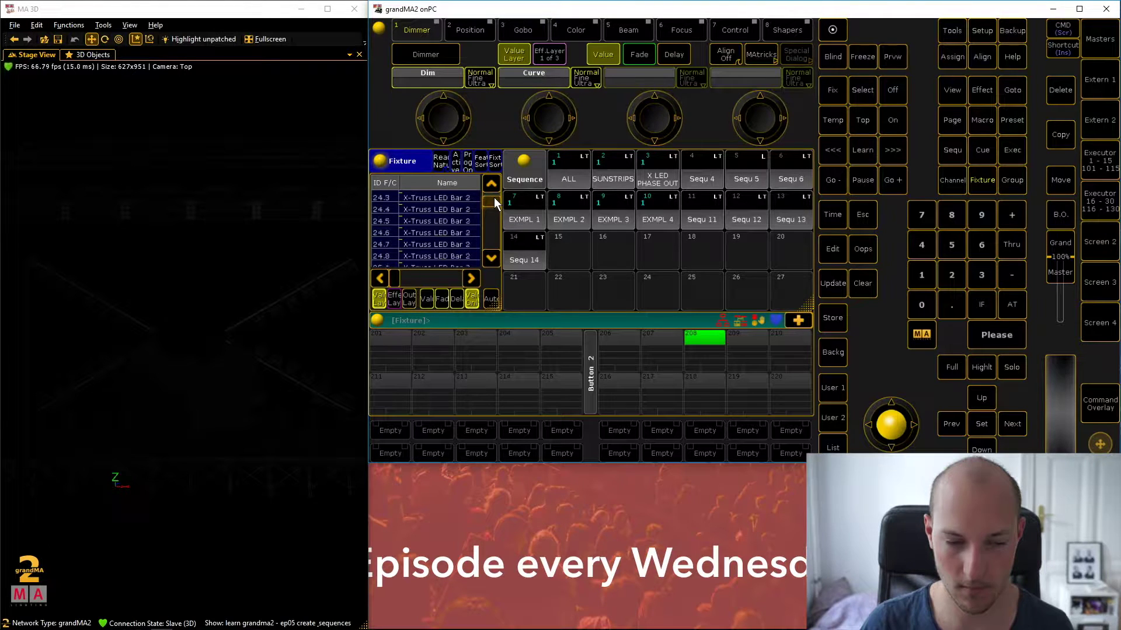
scroll(459, 216, down, 3)
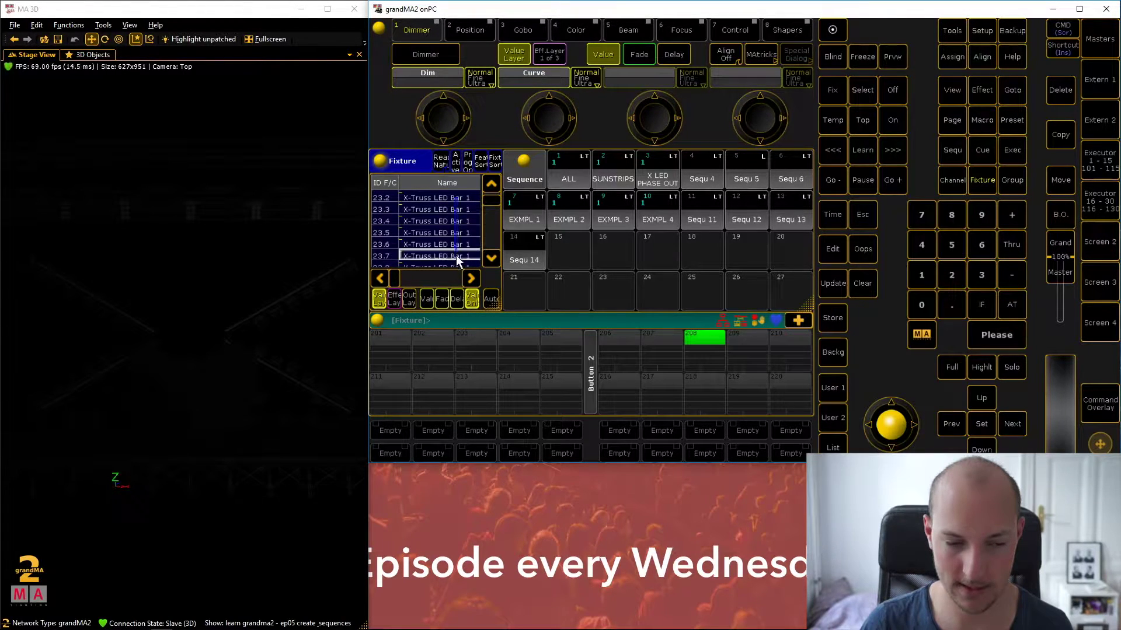
scroll(457, 272, down, 15)
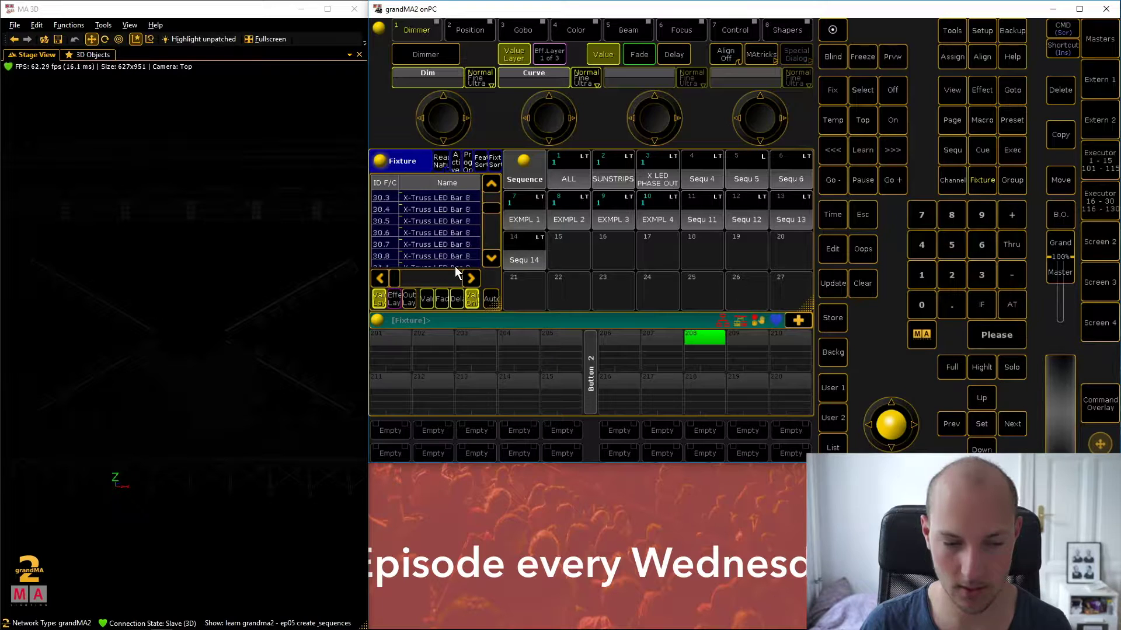
scroll(457, 216, up, 7)
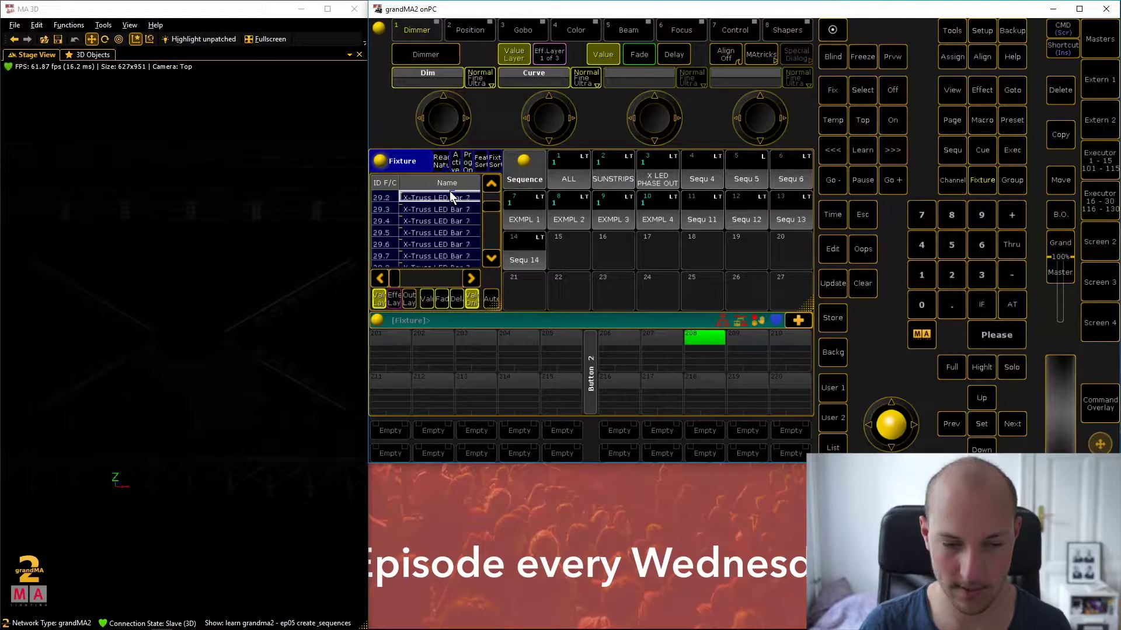
drag(451, 197, 453, 232)
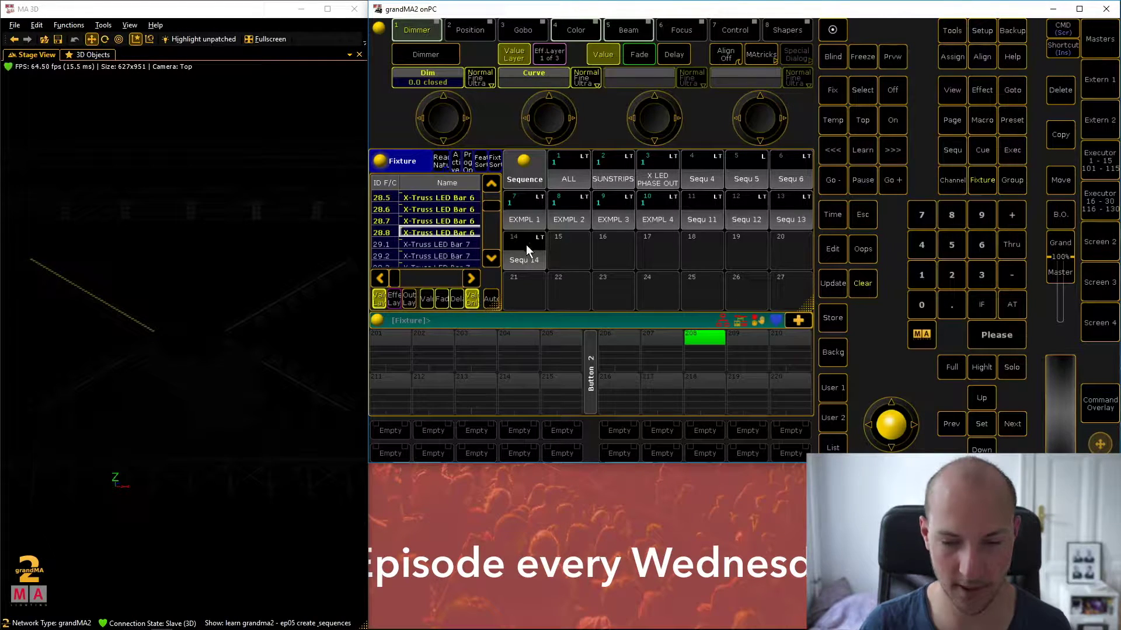
click(1016, 310)
click(1016, 309)
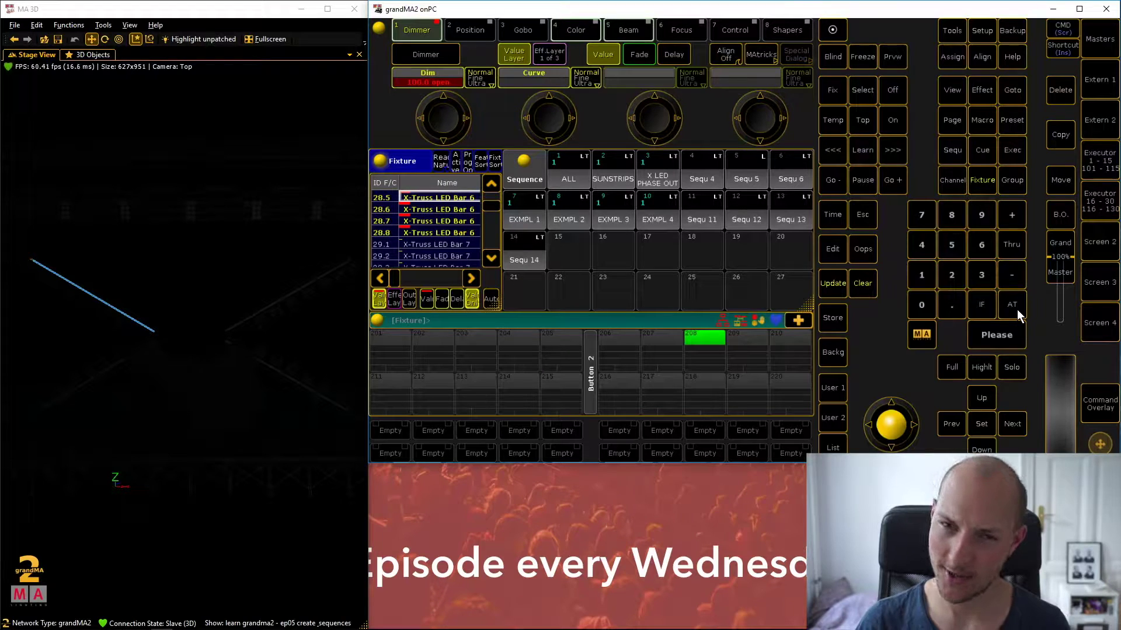
click(152, 328)
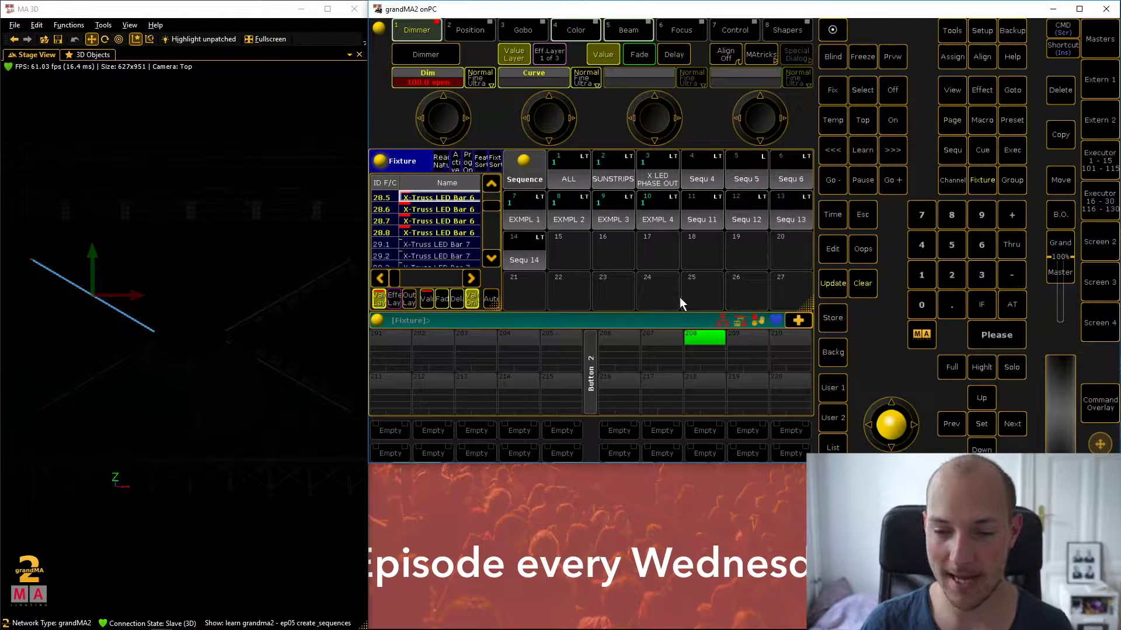
Switch the X LED PHASE OUT executor off and on again.
click(1100, 159)
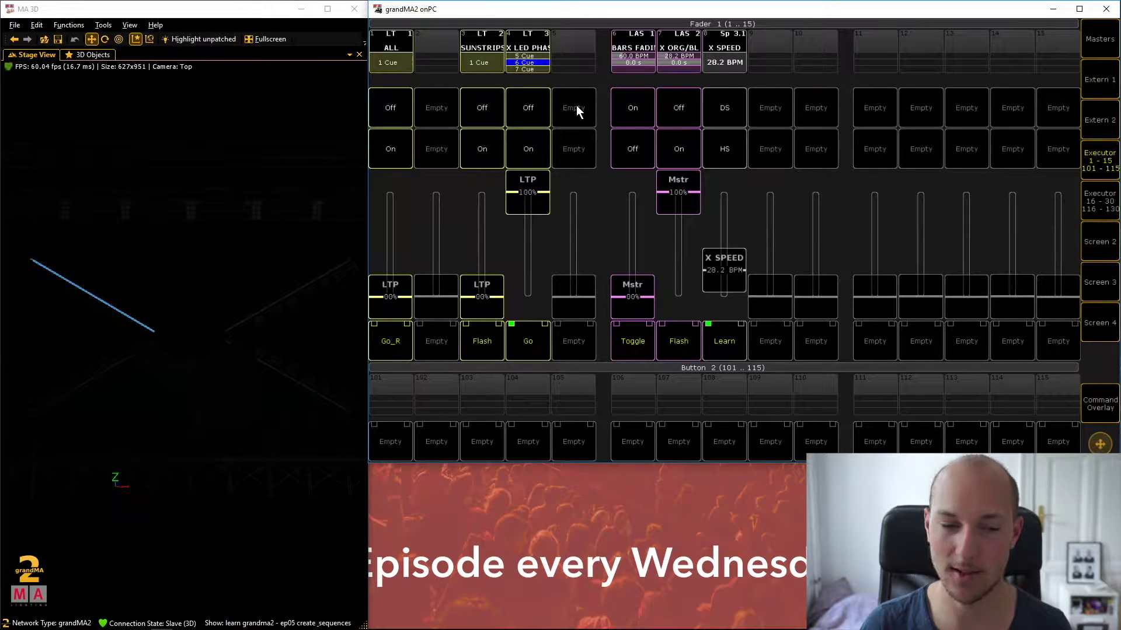
click(537, 113)
click(535, 149)
click(1101, 165)
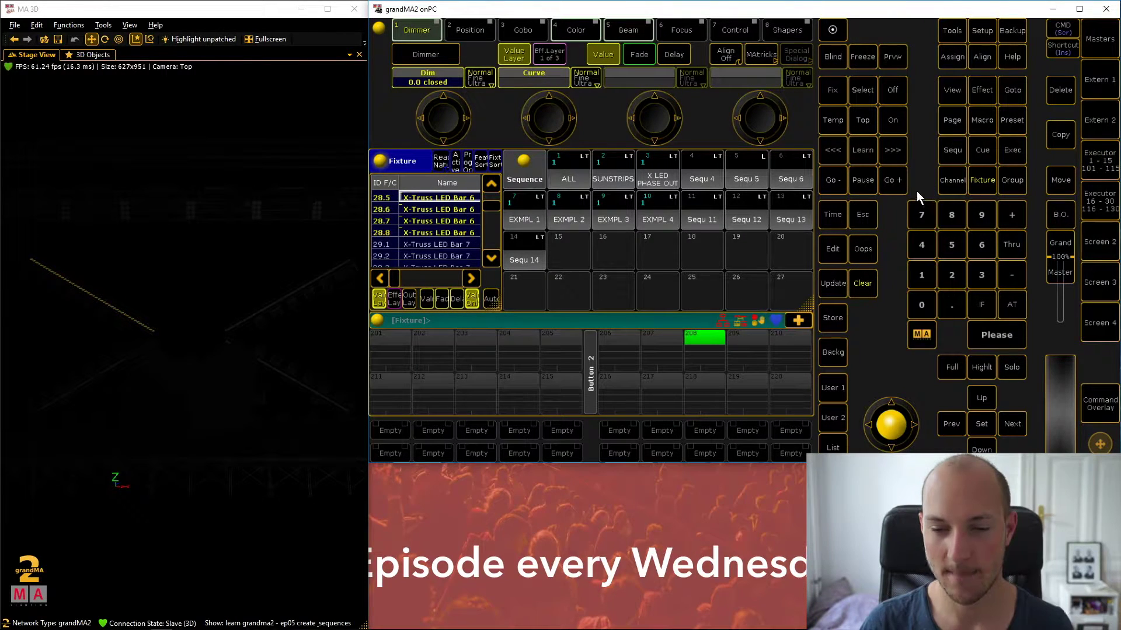
Turn off the running X LED PHASE OUT sequence in the list of active playbacks and clear the fixture selection.
click(899, 95)
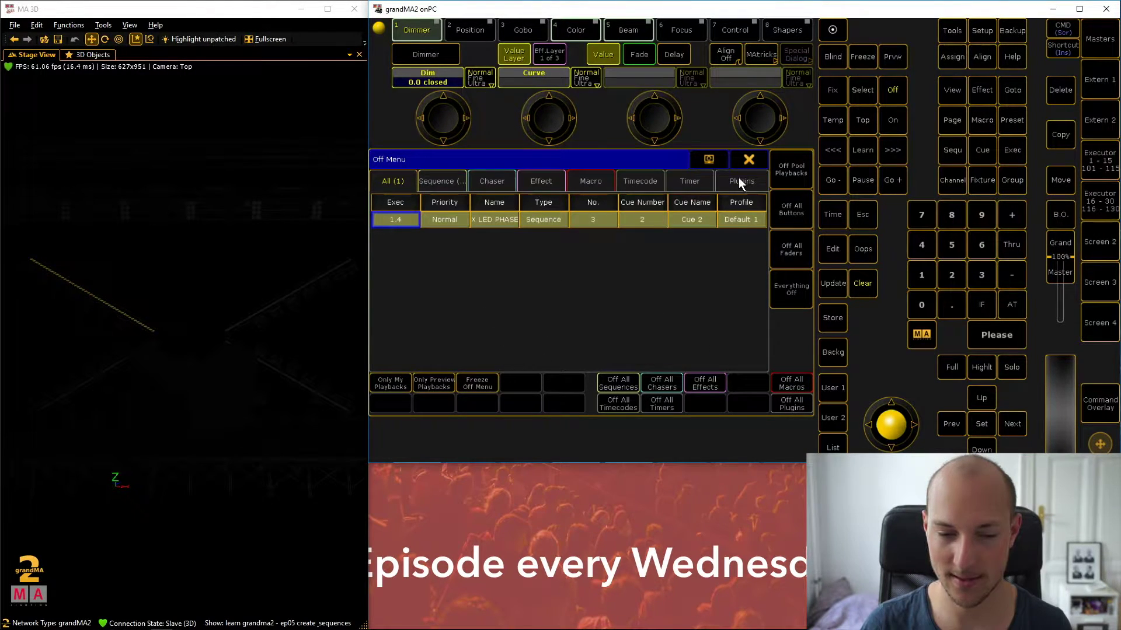
click(586, 222)
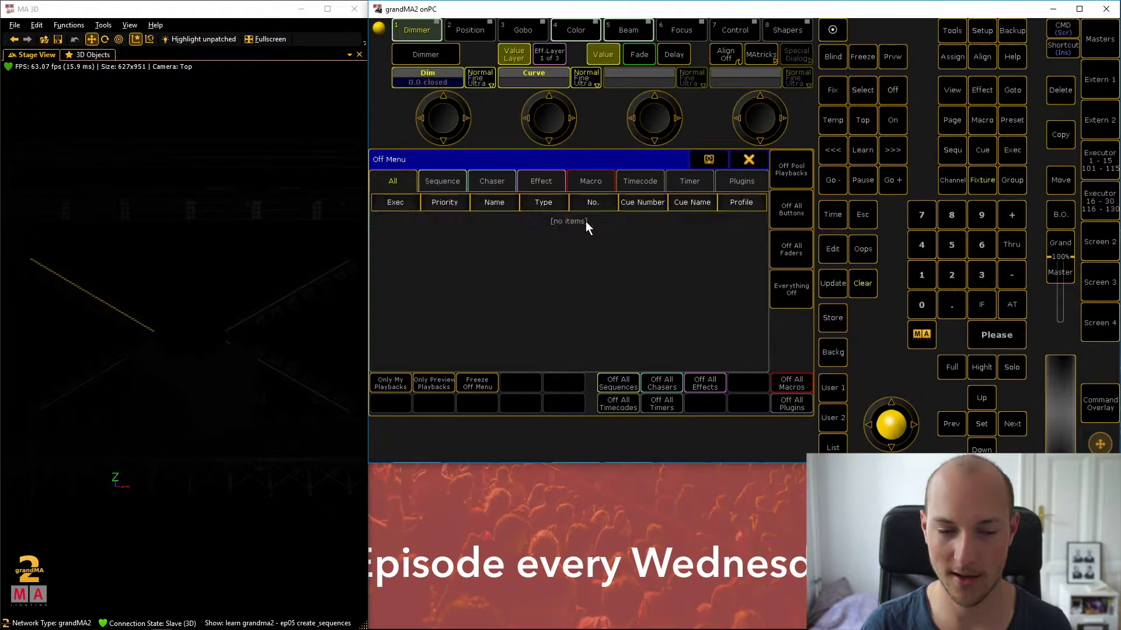
click(747, 160)
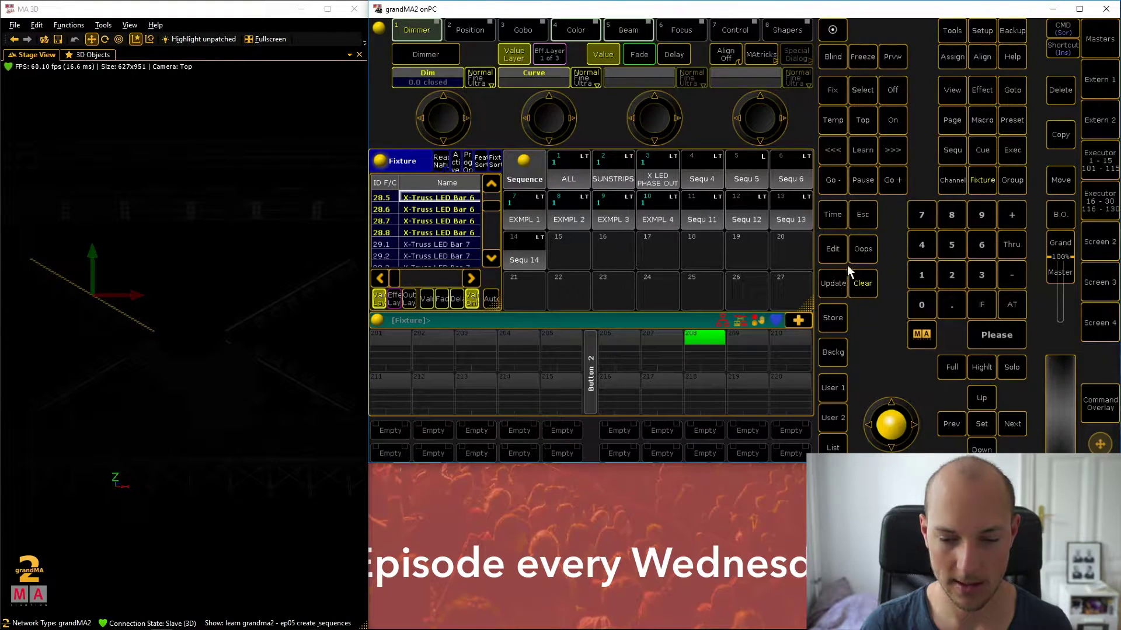
click(862, 284)
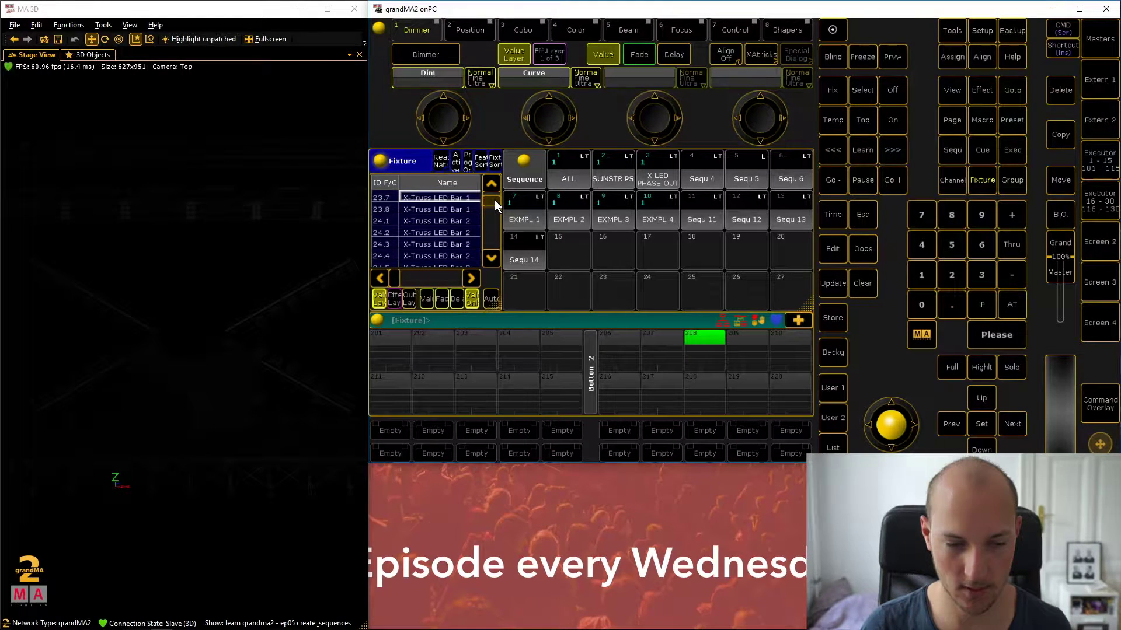
Reselect X-Truss LED Bars 1 to 6 in the fixture sheet and bring their dimmer to full.
click(491, 185)
click(491, 185)
scroll(462, 266, down, 10)
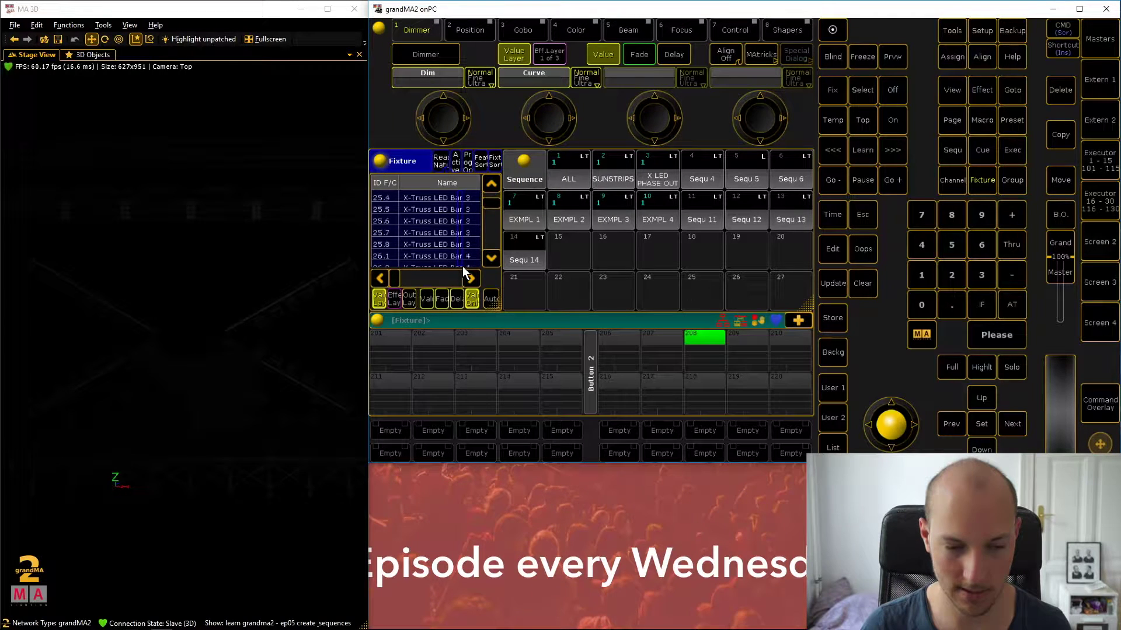
drag(461, 266, 465, 243)
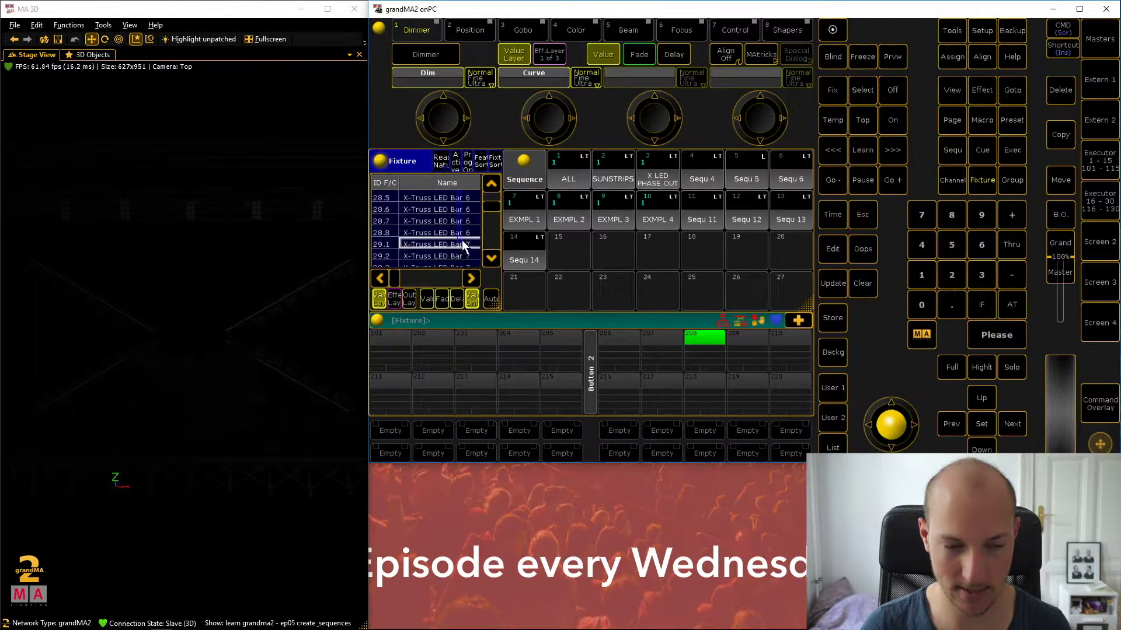
double_click(1016, 306)
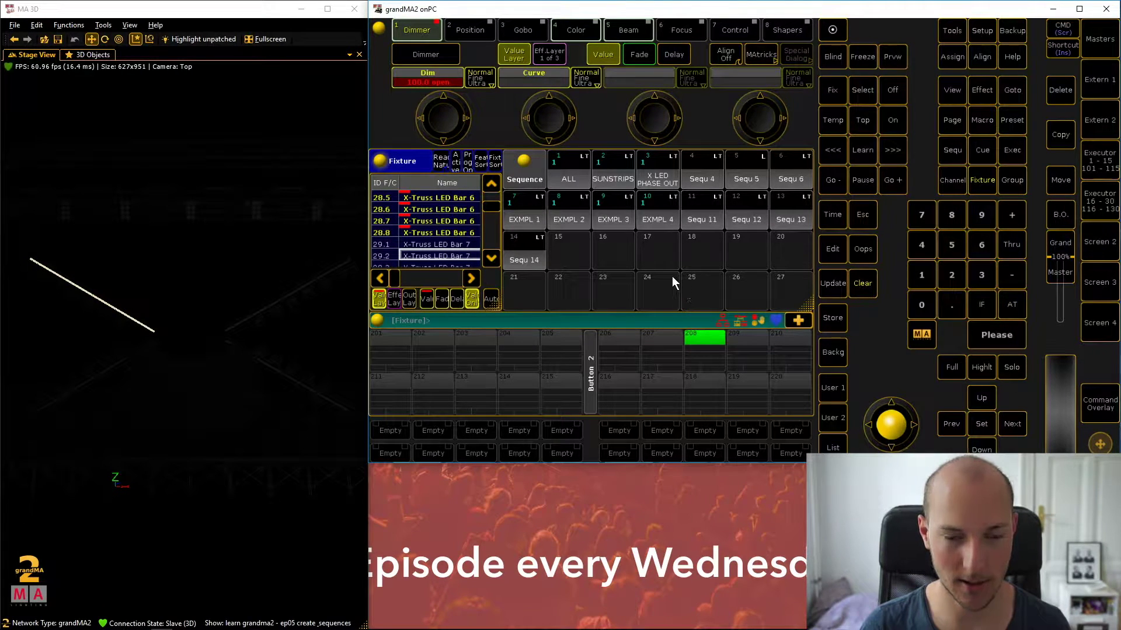
Give the selected LED bars a blue colour with the color picker, using red 0, green 30 and blue 100.
click(582, 32)
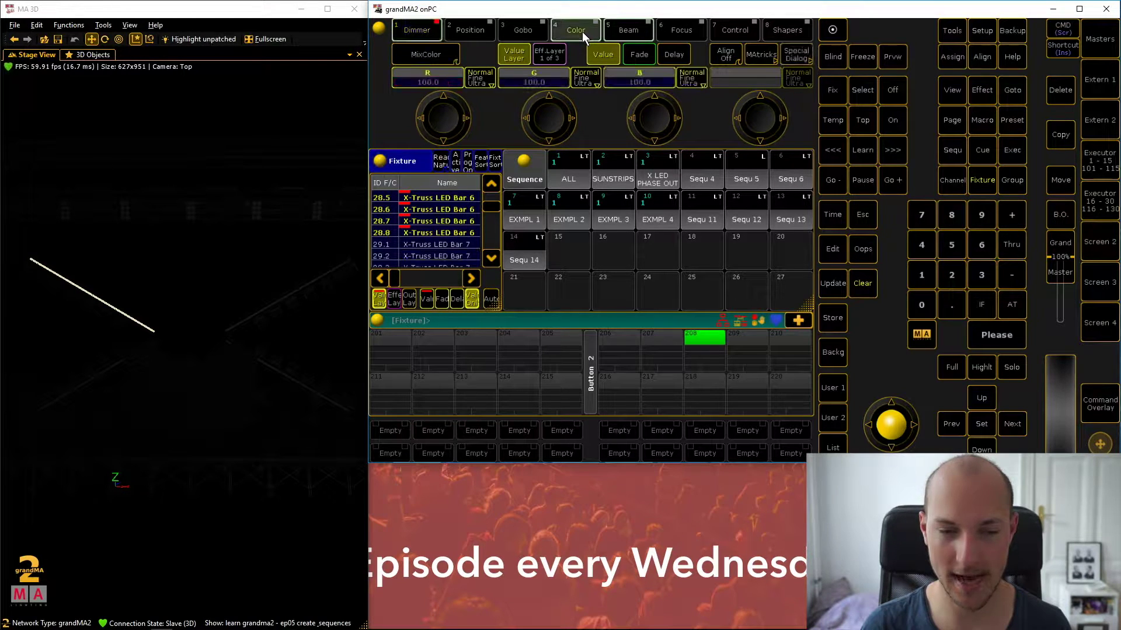
click(796, 55)
drag(541, 193, 568, 159)
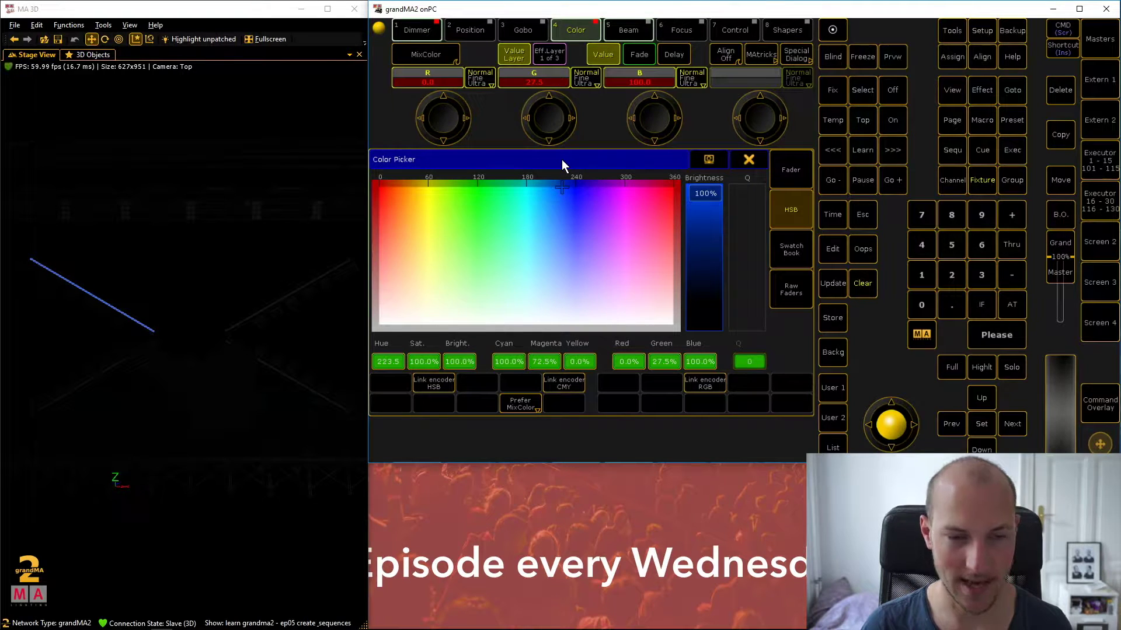
click(540, 79)
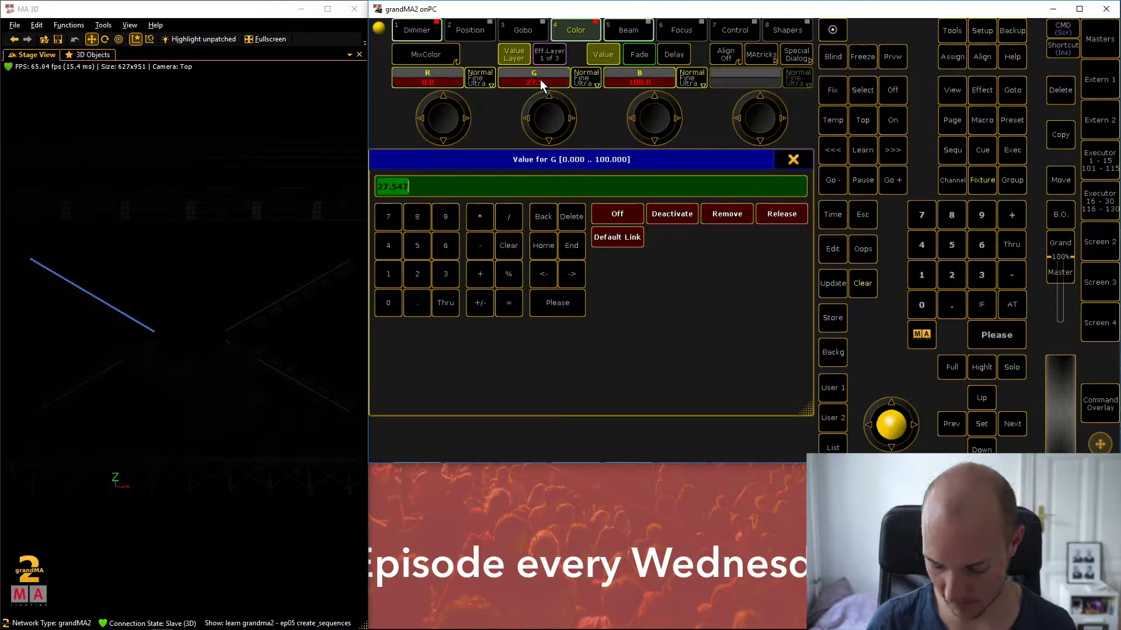
text(30)
key(Return)
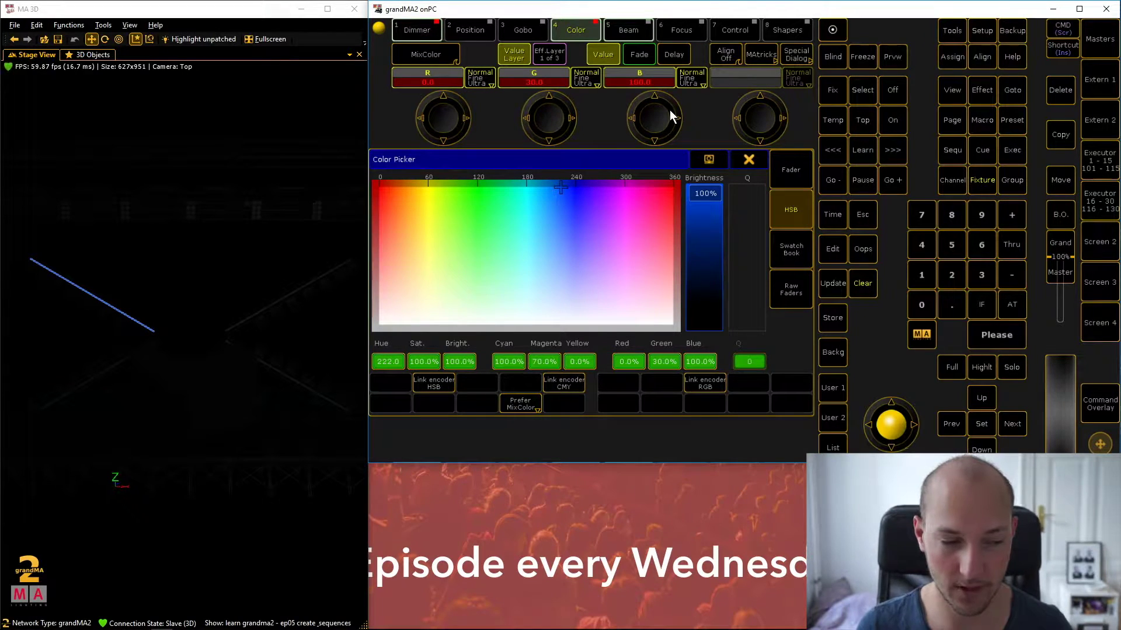
click(750, 160)
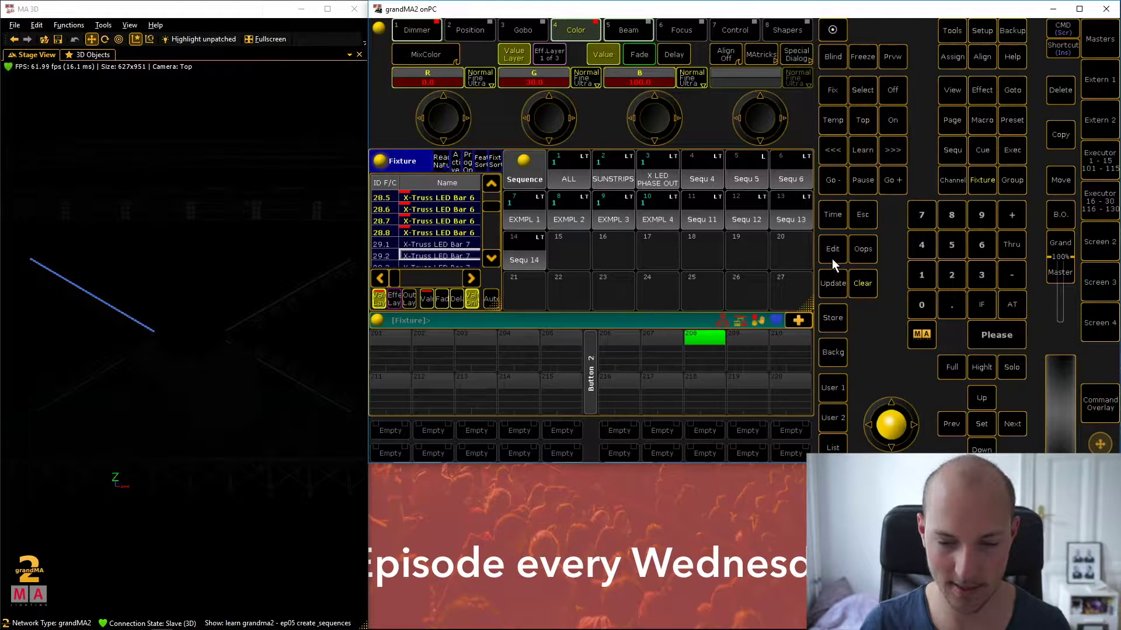
Store the blue look of the selected LED bars in empty sequence 17.
click(829, 316)
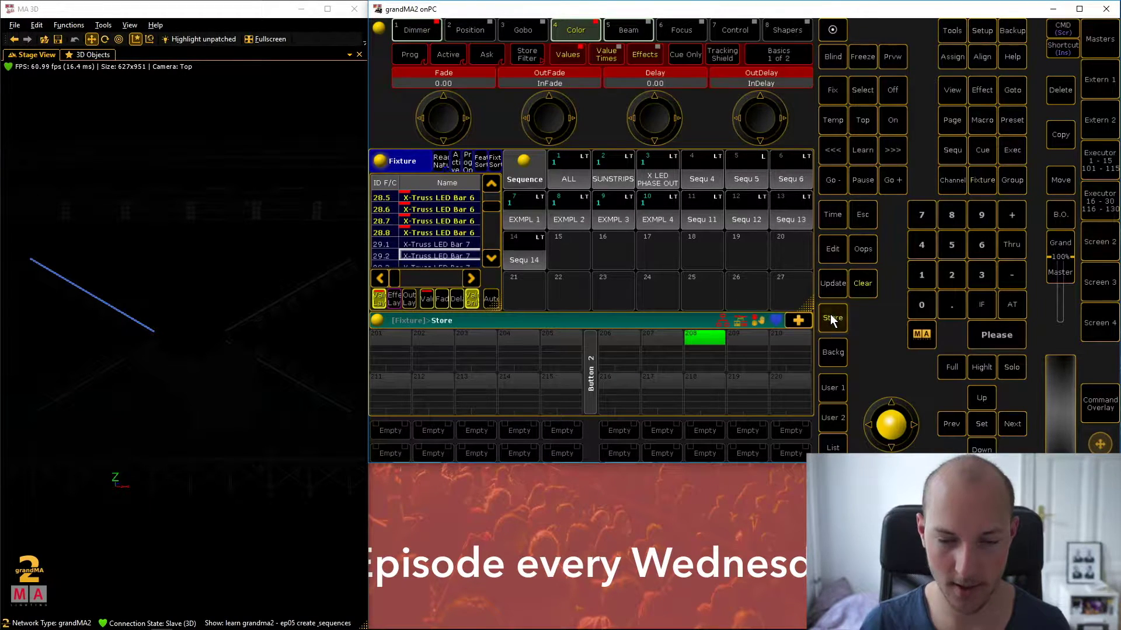
click(659, 254)
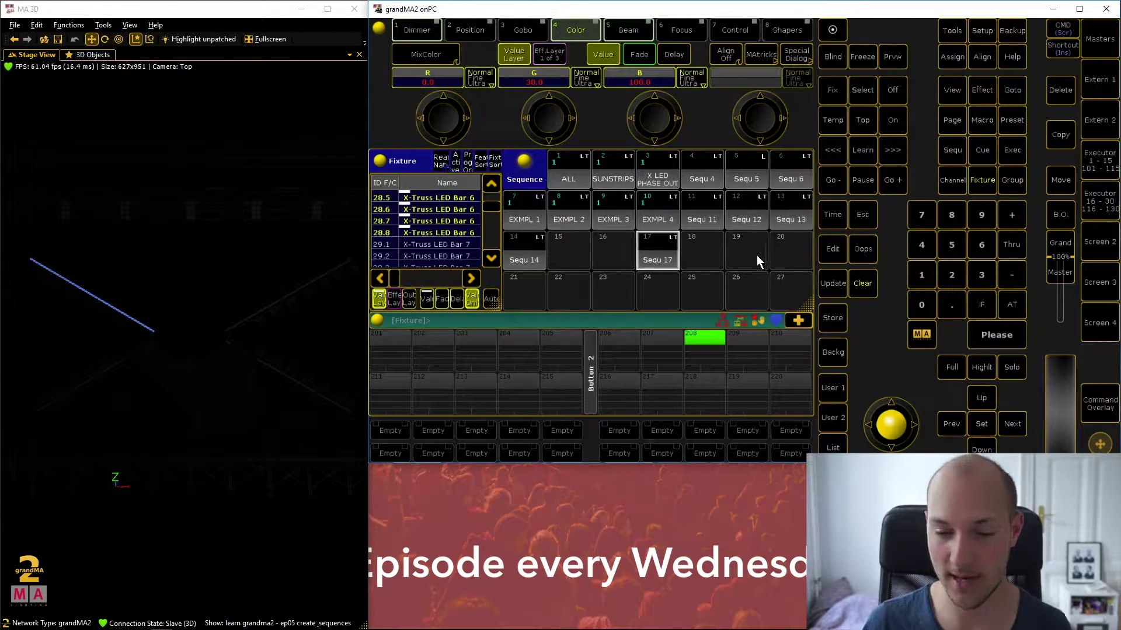
Set the dimmer of the selected LED bars to 0 and store it in sequence 17 as a second cue.
click(1014, 307)
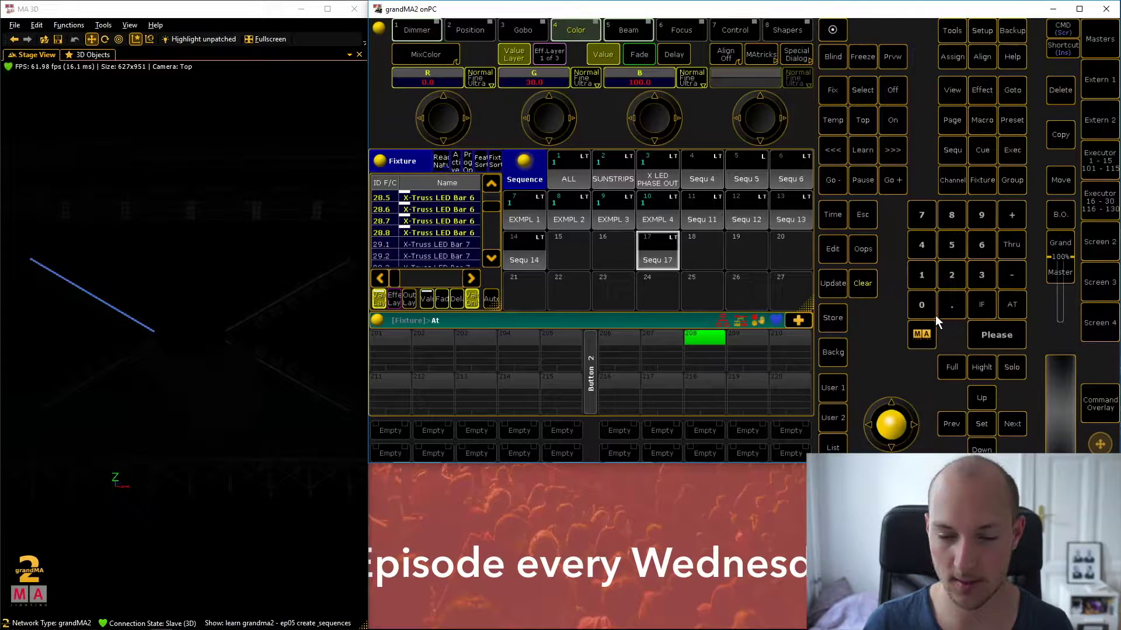
click(1008, 331)
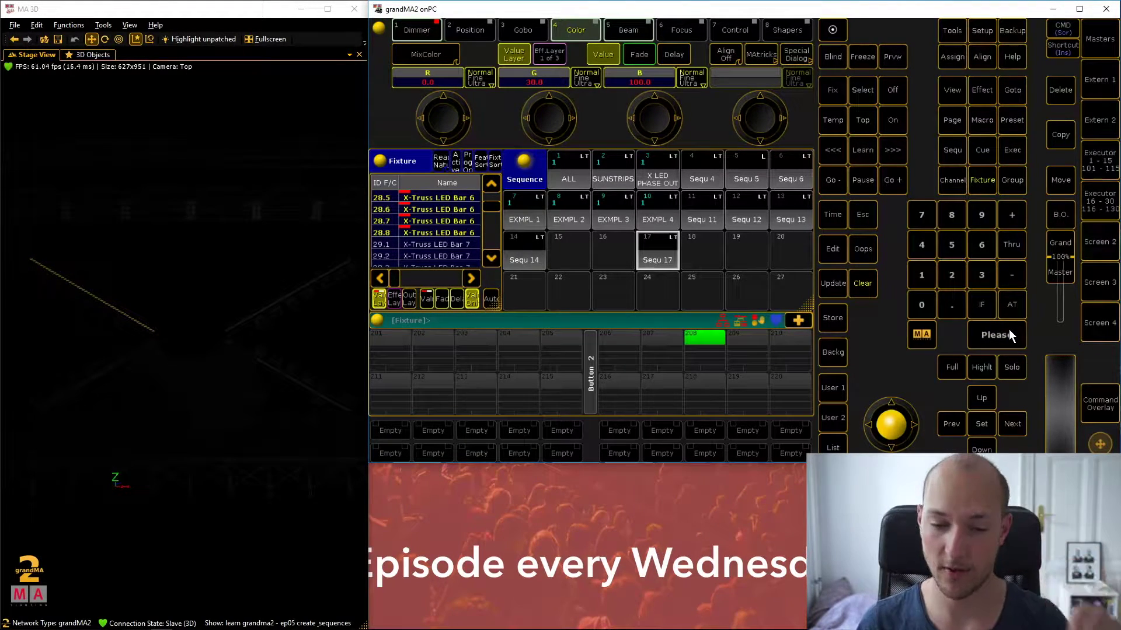
click(838, 317)
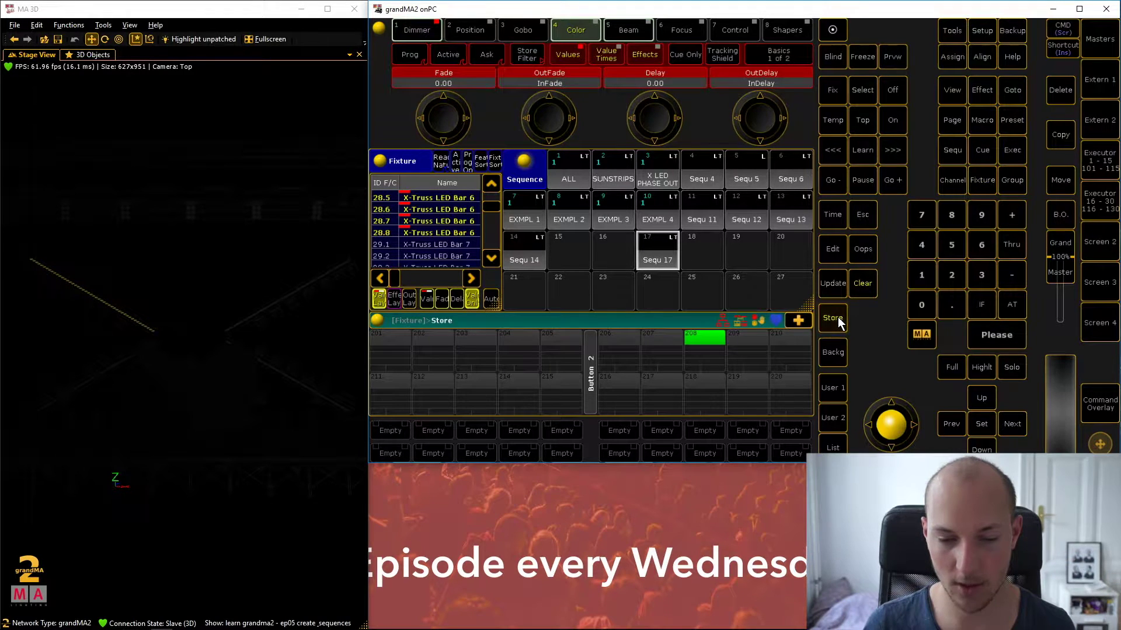
click(664, 259)
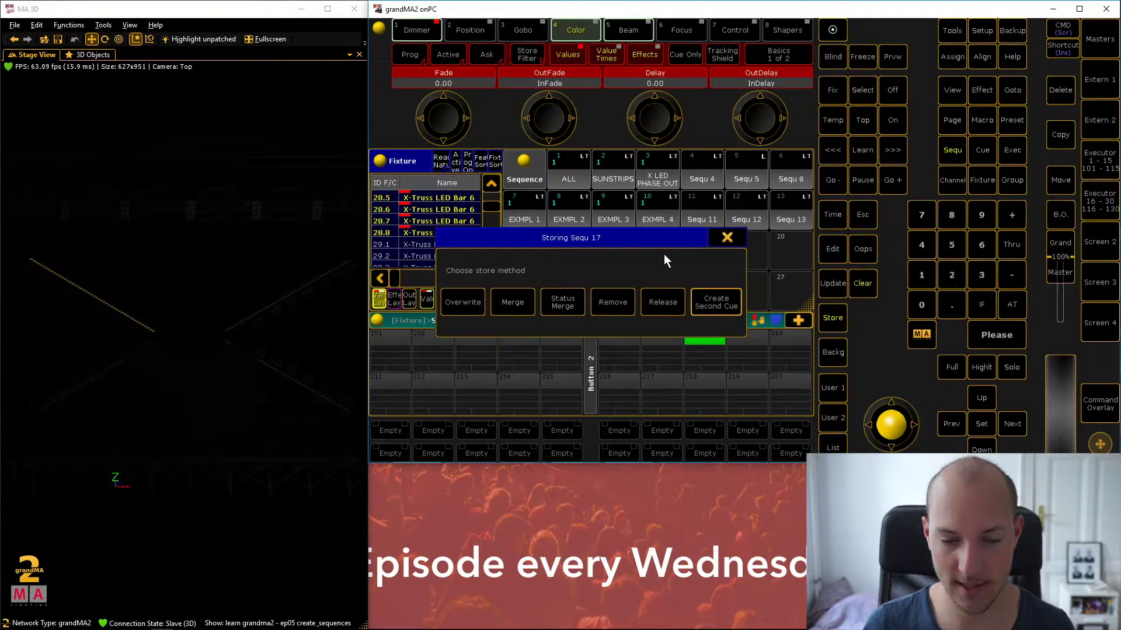
click(715, 304)
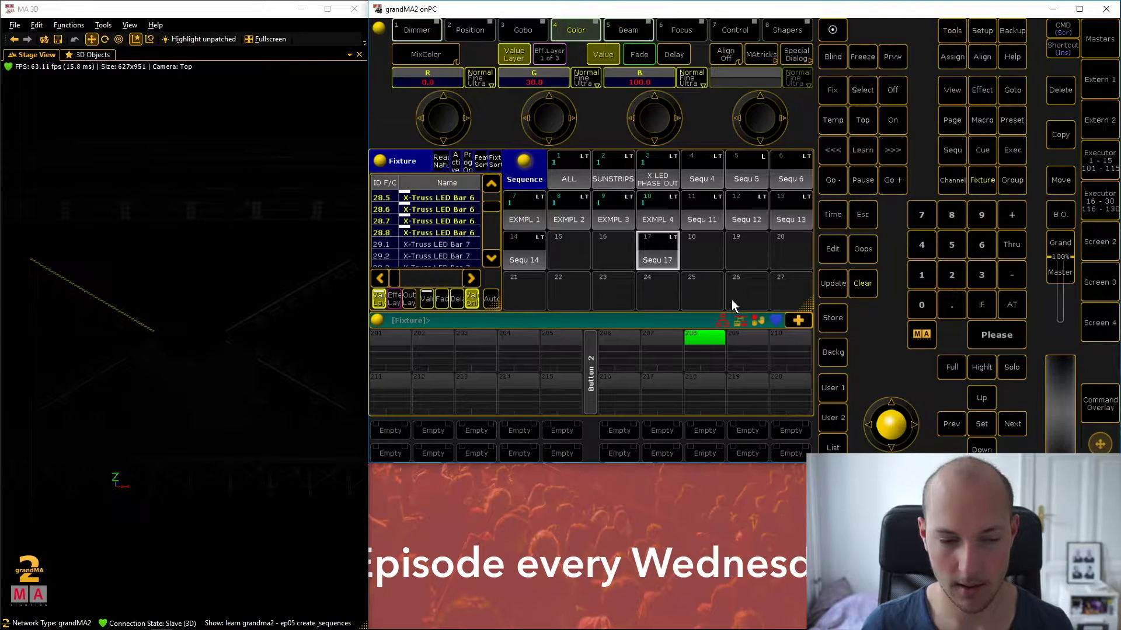
Select X-Truss LED Bars 7 to 12 in the fixture sheet and bring their dimmer to full.
scroll(456, 250, down, 5)
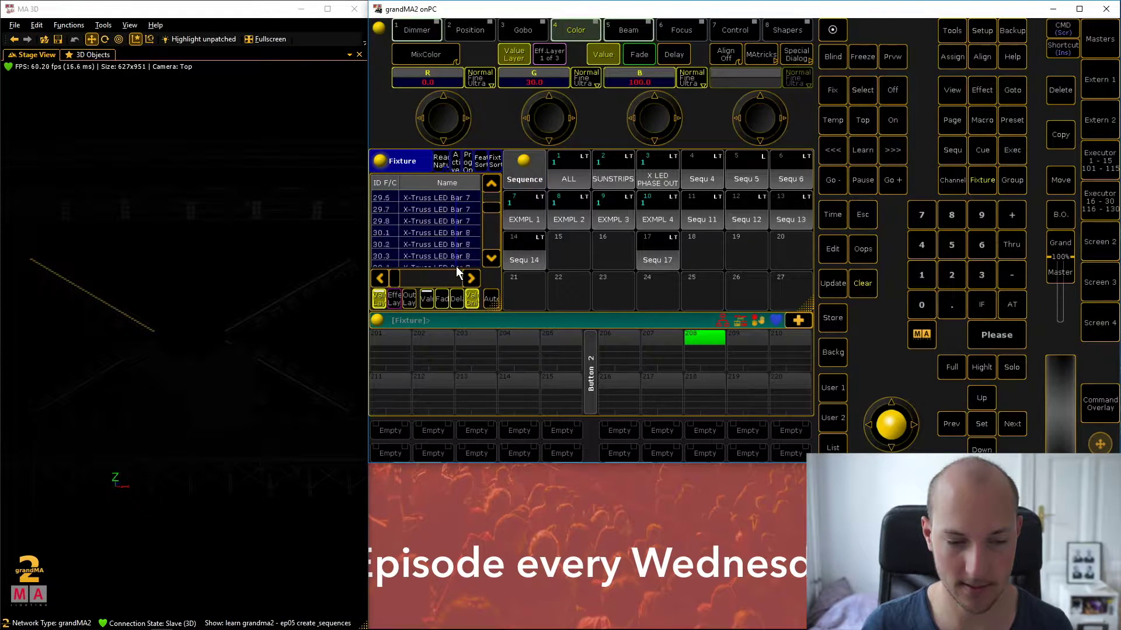
scroll(461, 245, down, 3)
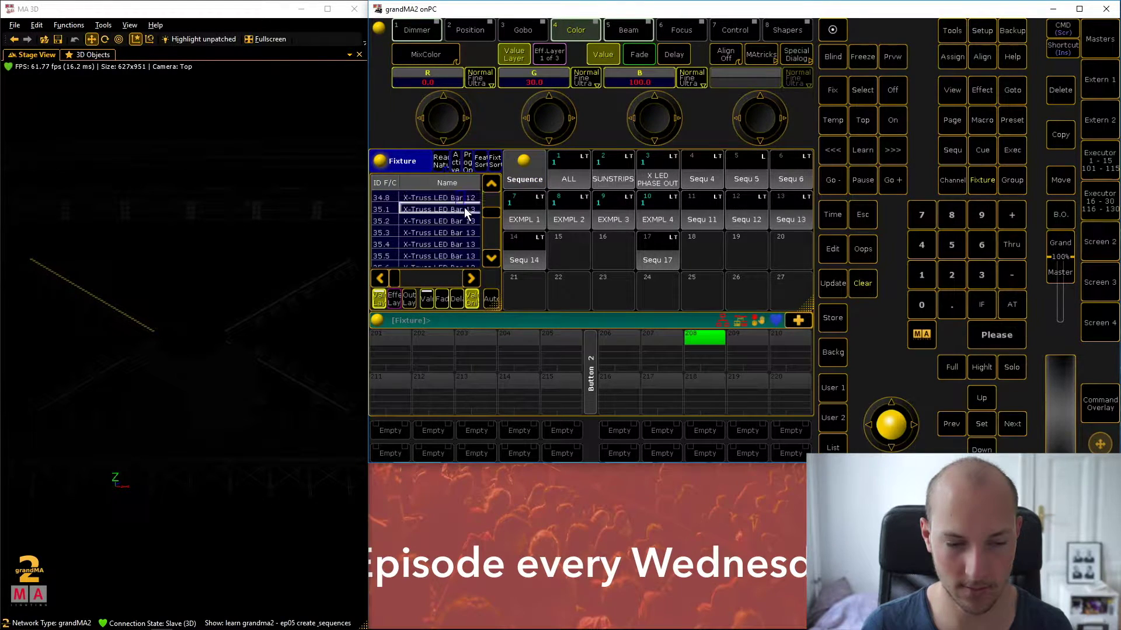
click(458, 199)
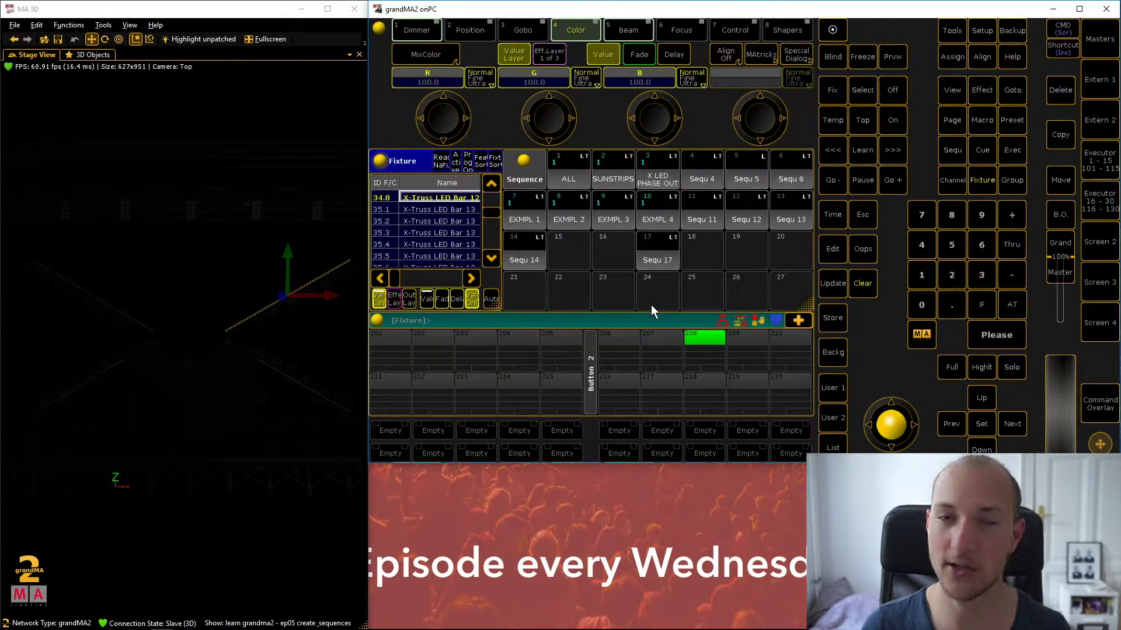
click(1013, 306)
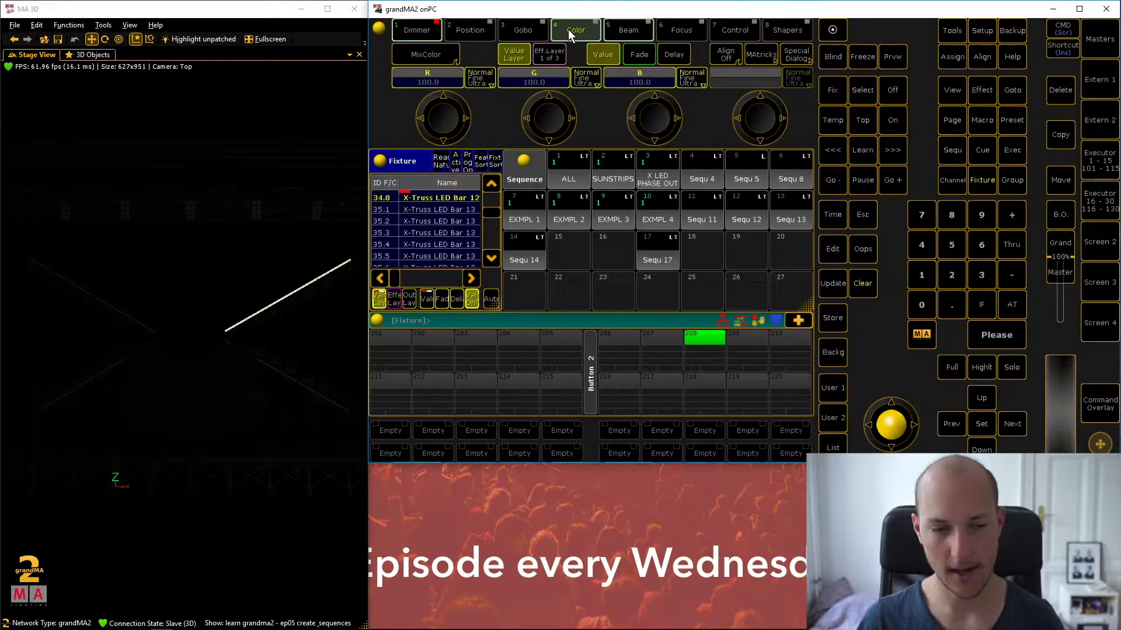
Give the selected LED bars a blue colour by setting red to 0 and green to 30.
click(439, 71)
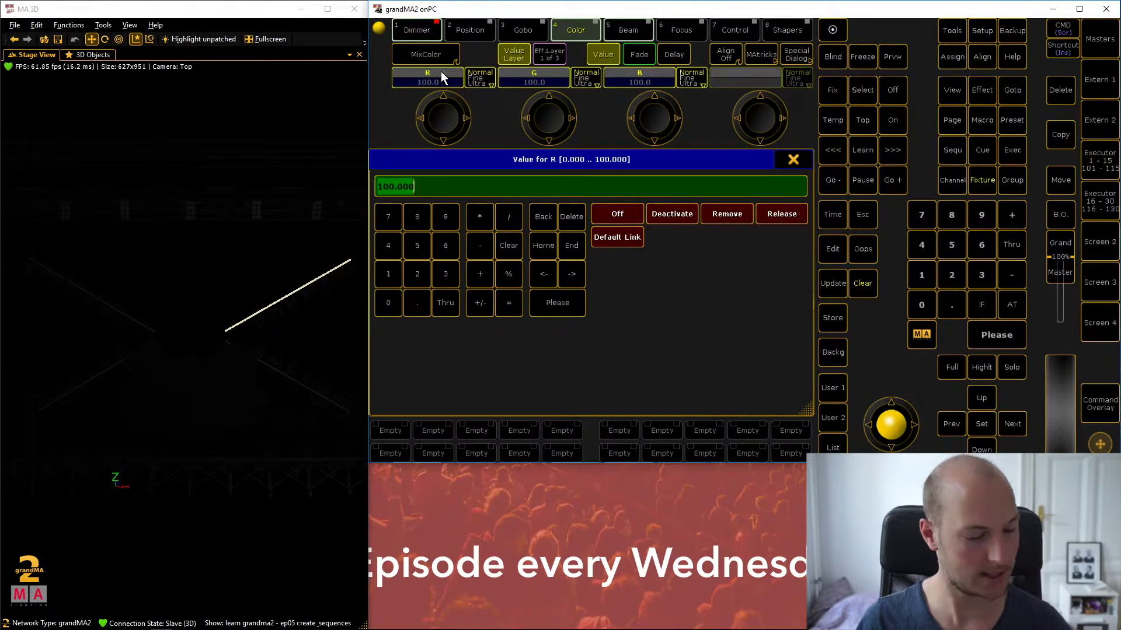
text(0)
key(Return)
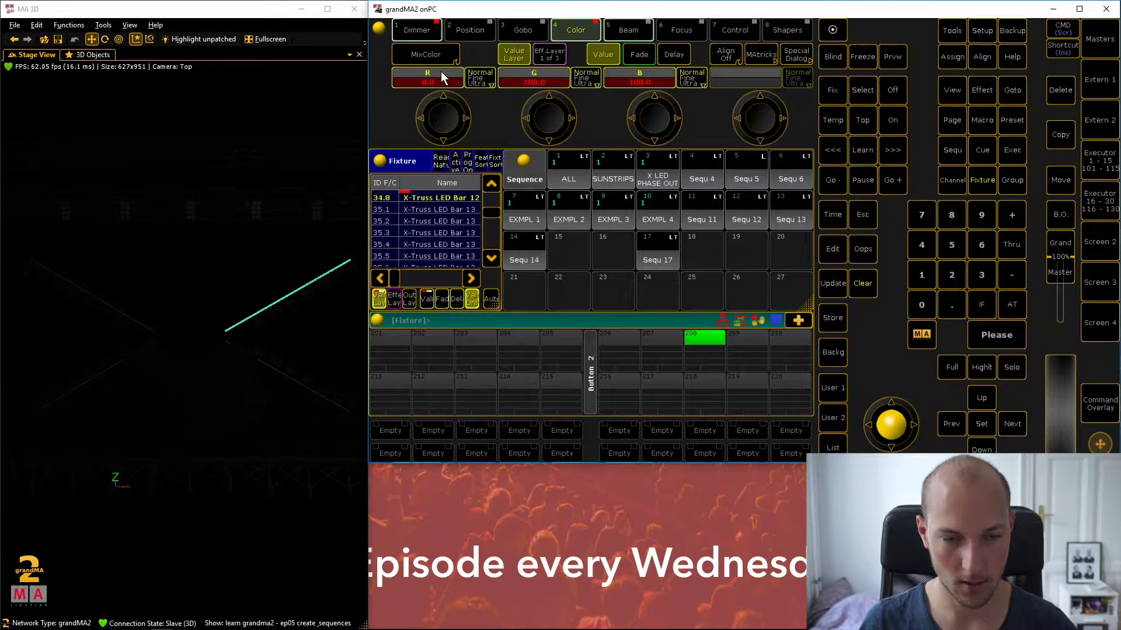
click(527, 72)
text(30)
key(Return)
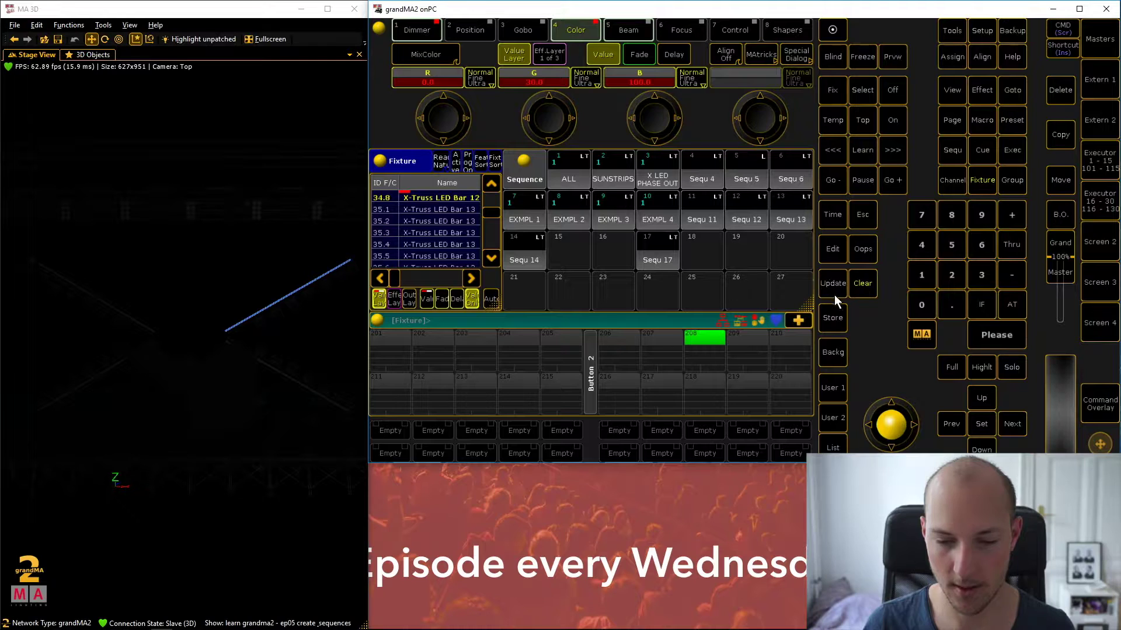
Store the blue look of Bars 7 to 12 as the next cue of sequence 17 and check its cue list.
click(834, 318)
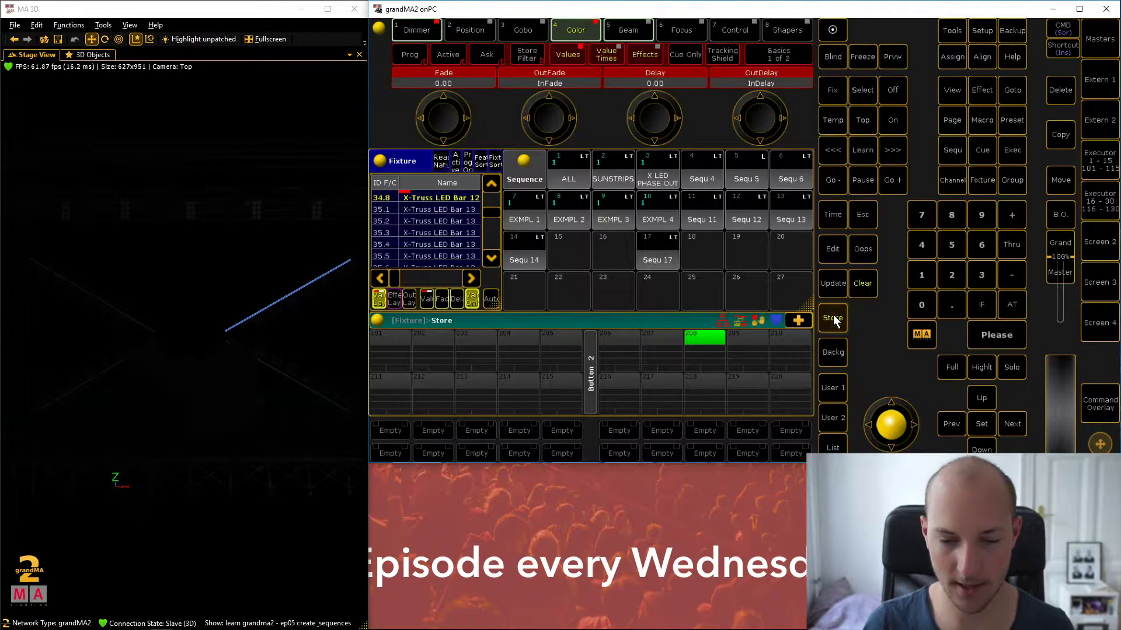
click(658, 253)
click(658, 253)
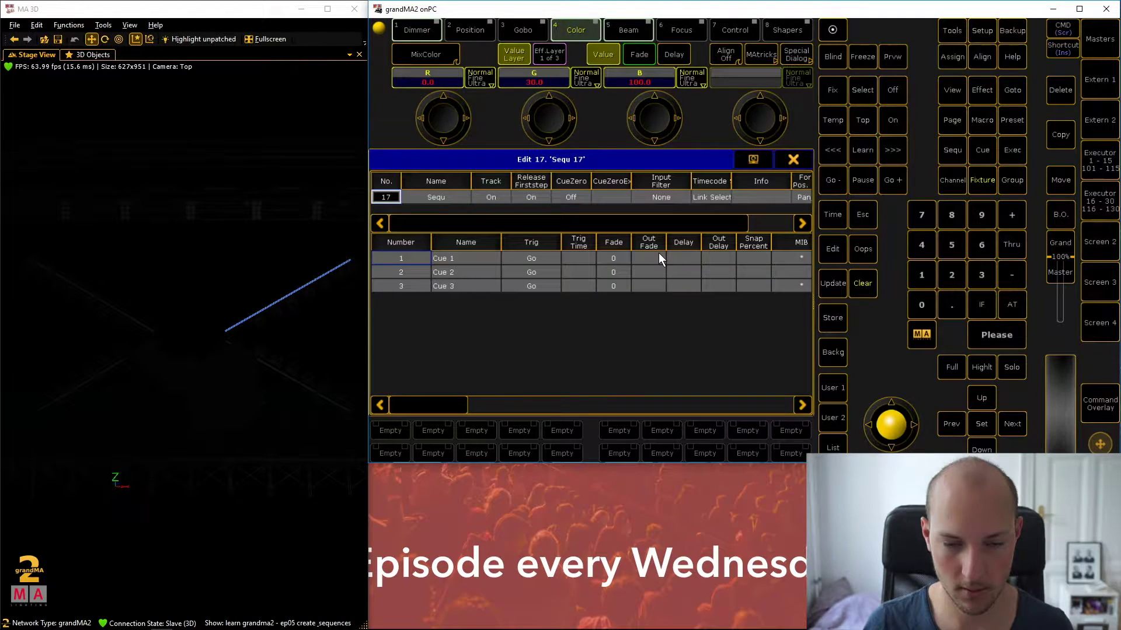
click(788, 161)
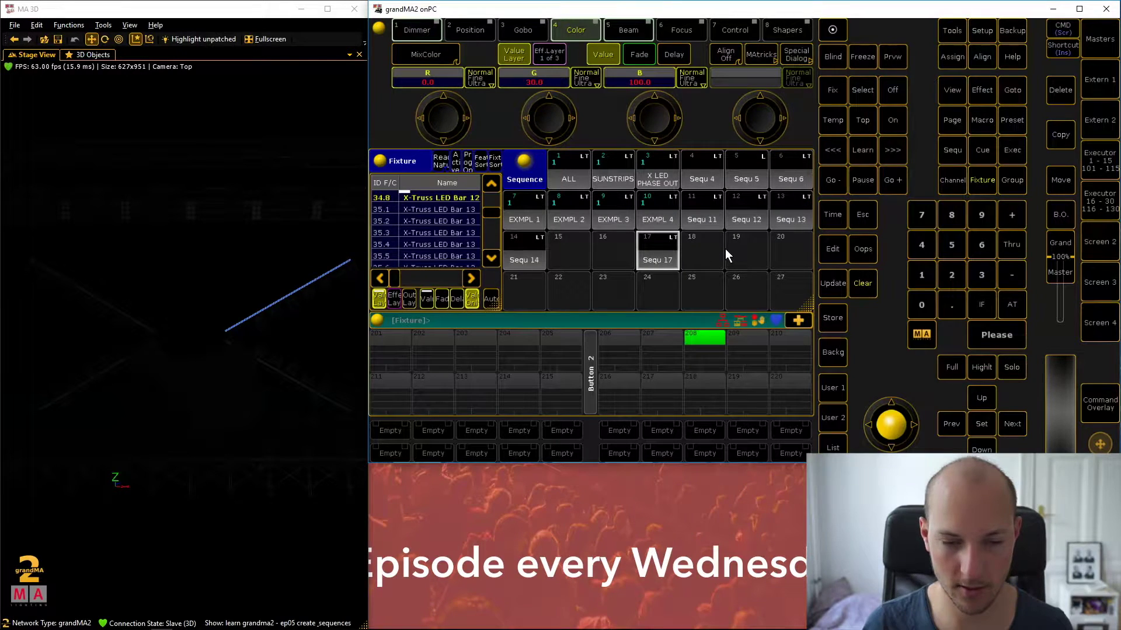
click(659, 248)
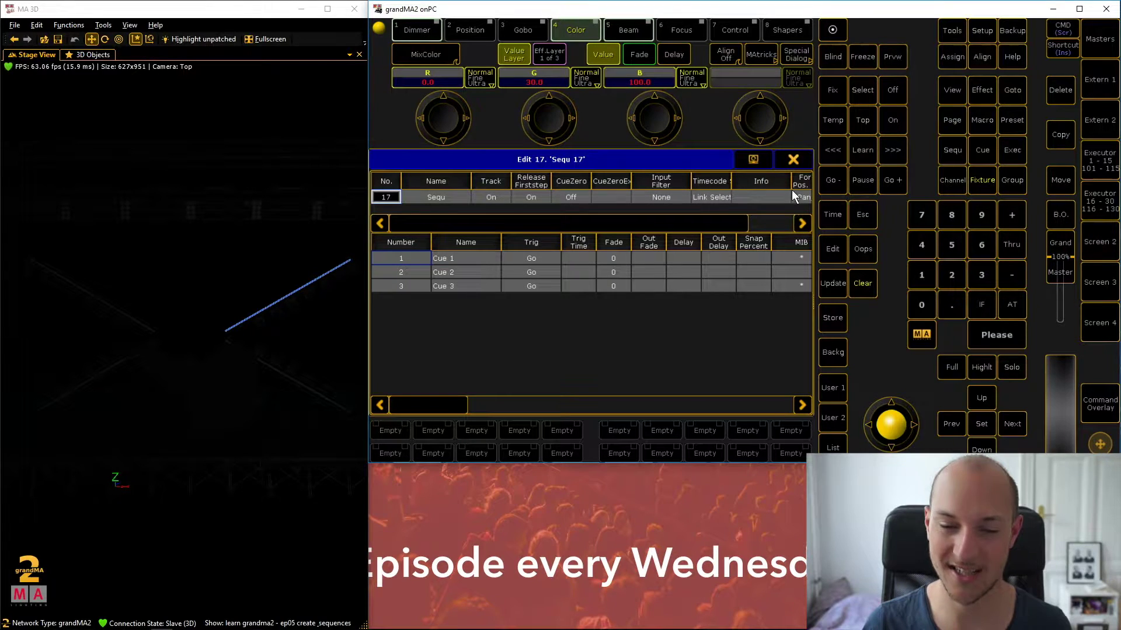
click(793, 161)
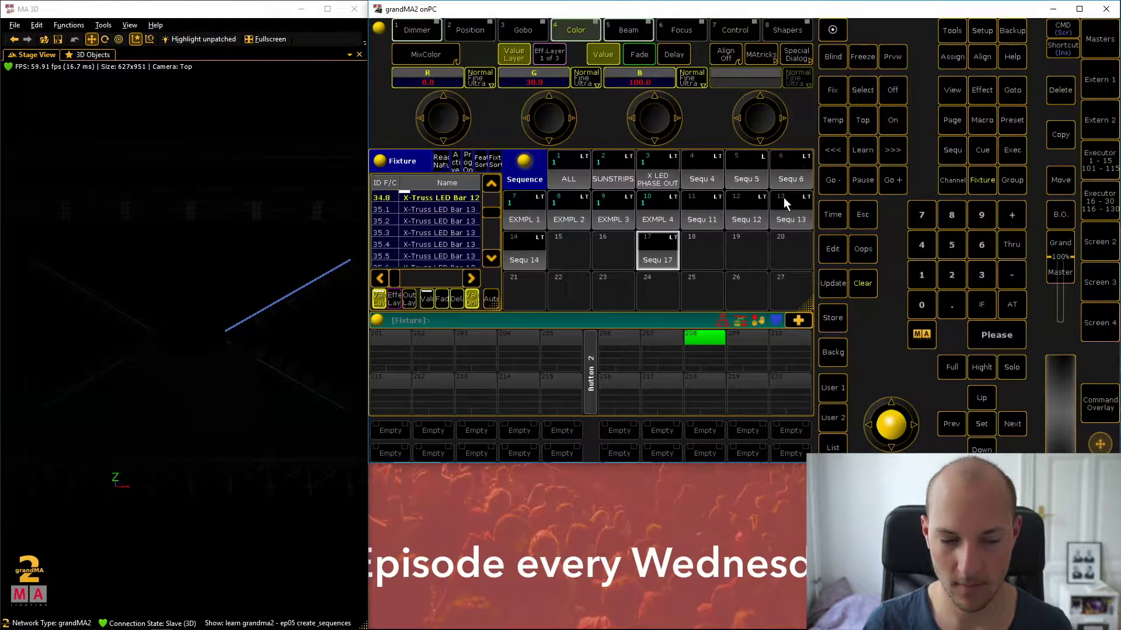
Set the dimmer of Bars 7 to 12 to 0 and store it as the next cue of sequence 17.
click(1015, 303)
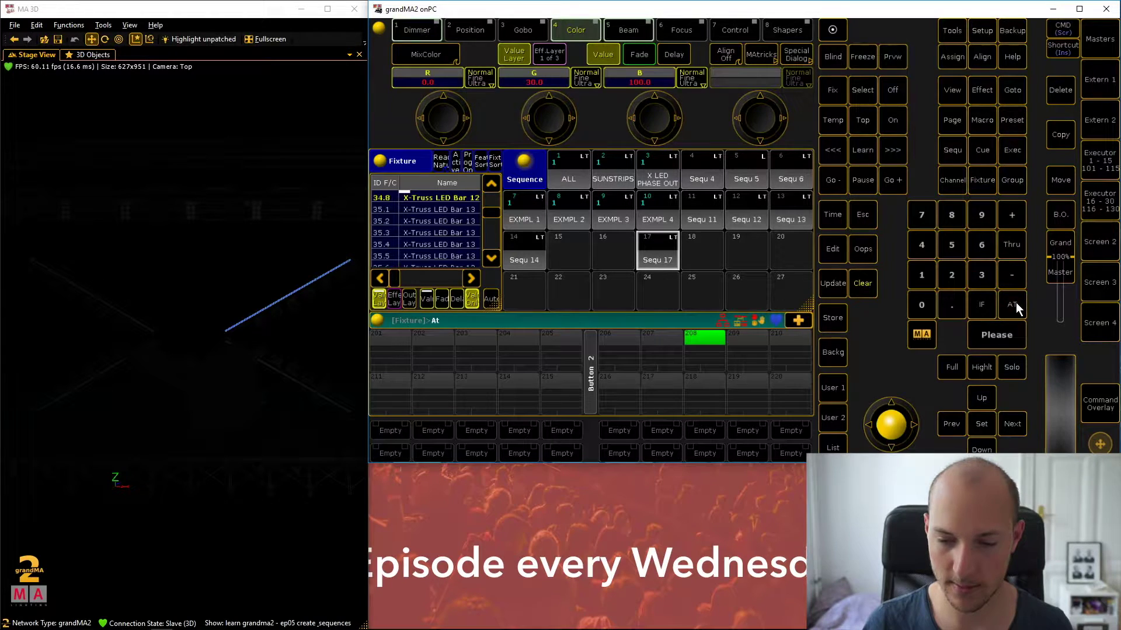
click(922, 306)
click(988, 334)
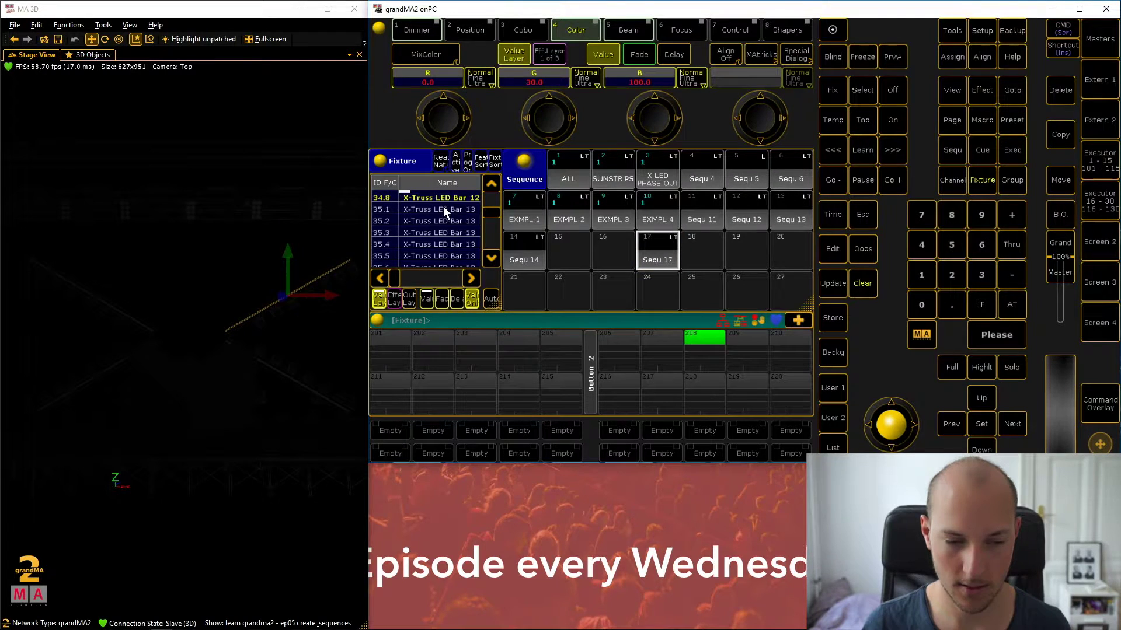
Select X-Truss LED Bars 13 to 18, ending at fixture 40.5, and bring their dimmer to full.
scroll(450, 262, down, 8)
scroll(447, 256, down, 4)
drag(451, 220, 451, 198)
key(Return)
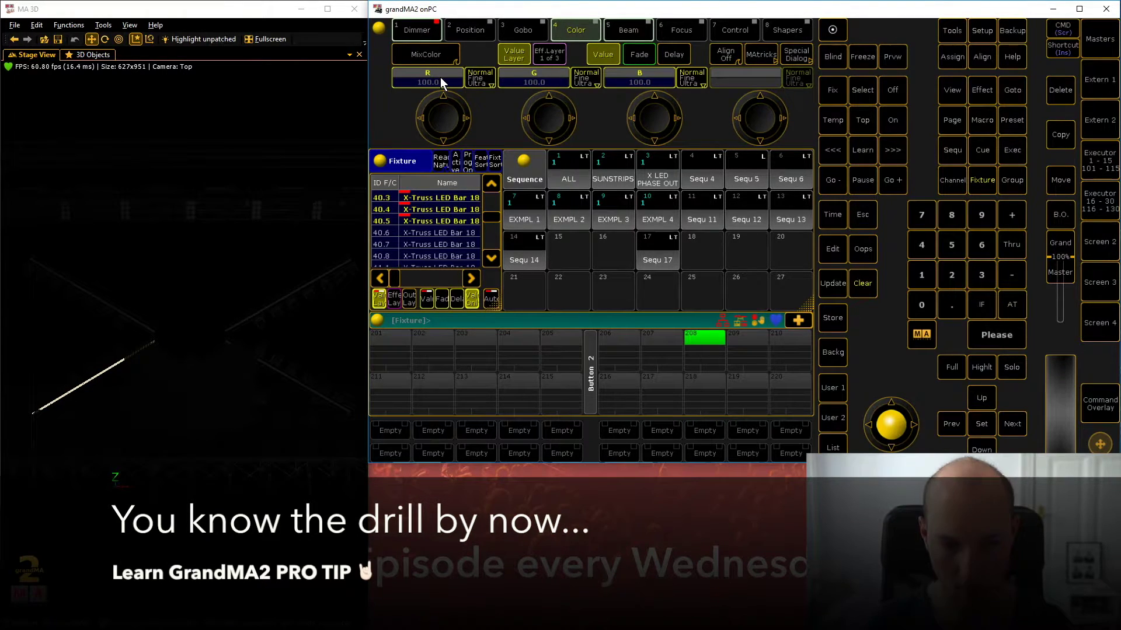
Set red to 0 and green to 30 on the selected Bars 13 to 18 to make them blue.
click(441, 77)
text(0)
key(Return)
click(543, 82)
text(30)
key(Return)
click(543, 76)
key(Escape)
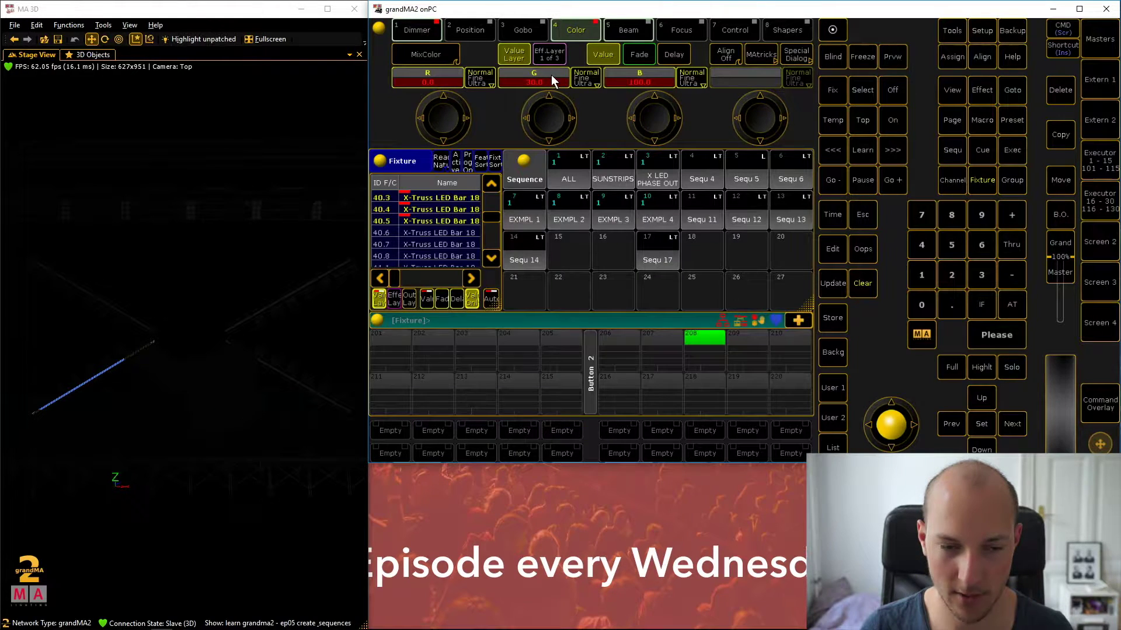
click(553, 80)
click(792, 157)
click(543, 84)
click(792, 157)
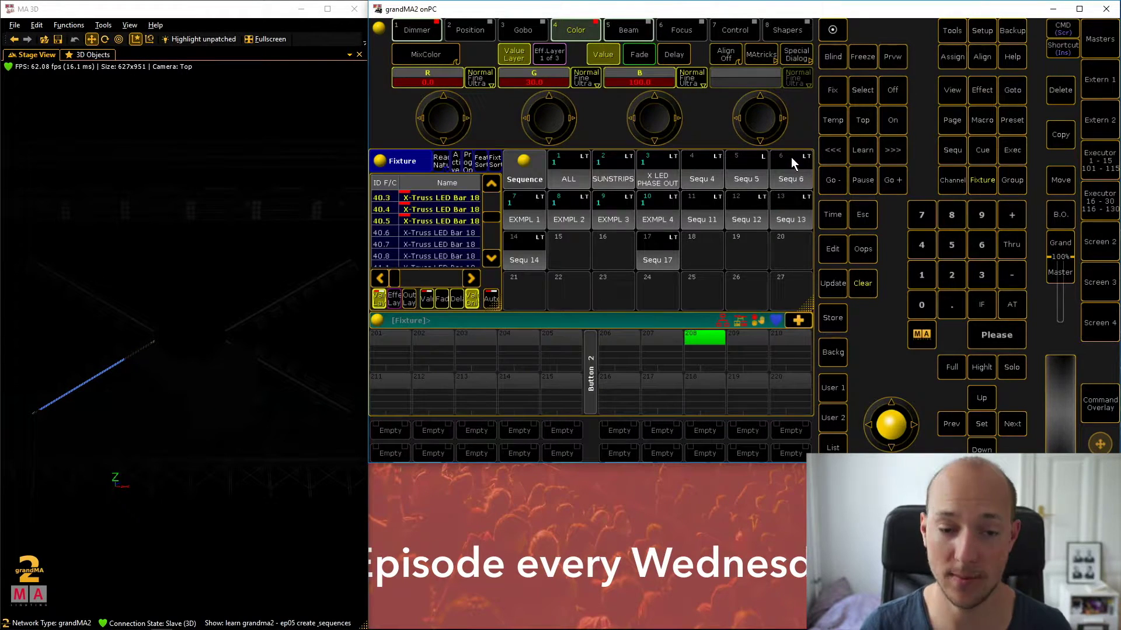
Store the blue look of Bars 13 to 18 in sequence 17, followed by a cue with their dimmer at 0.
click(660, 251)
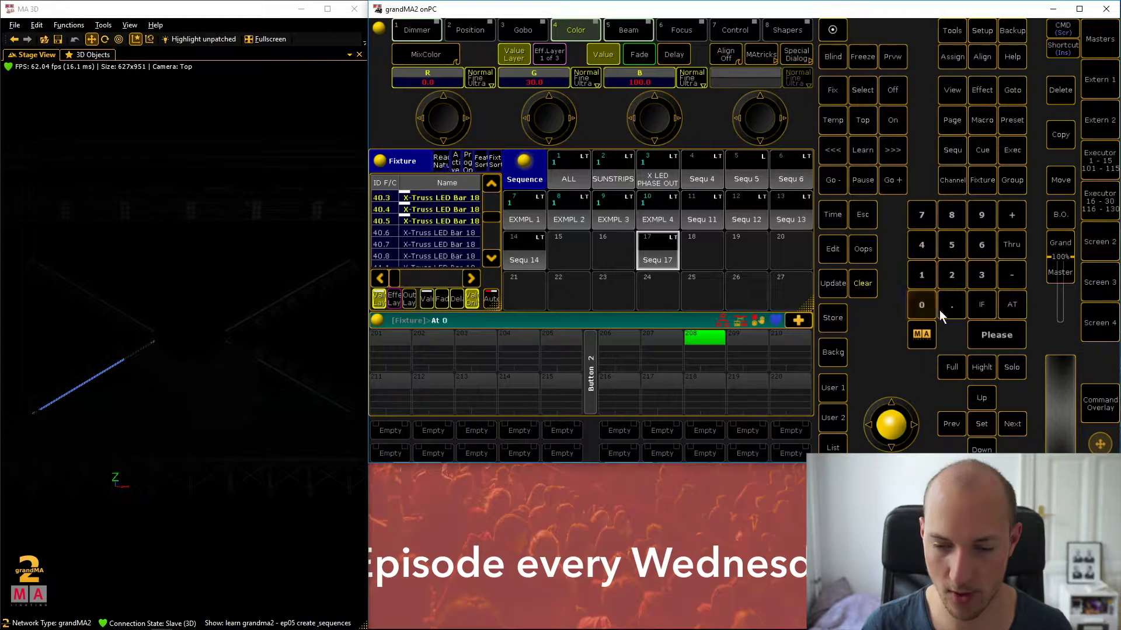
click(832, 317)
click(663, 254)
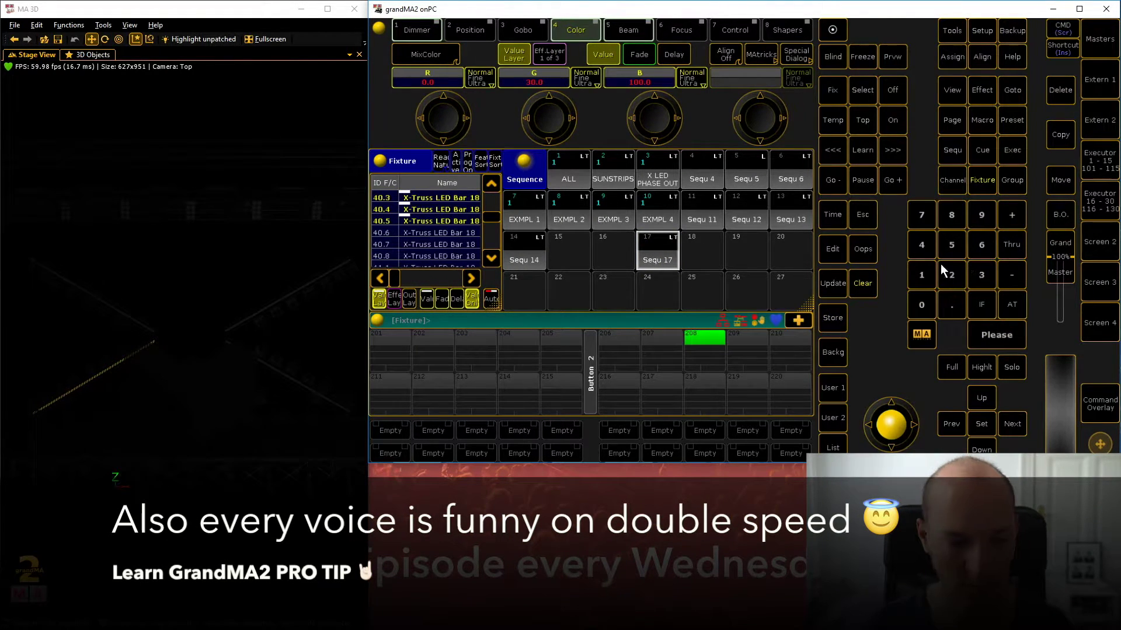
Select the remaining X-Truss LED bars up to Bar 24, fixture 46.8, and bring their dimmer to full.
scroll(454, 230, down, 5)
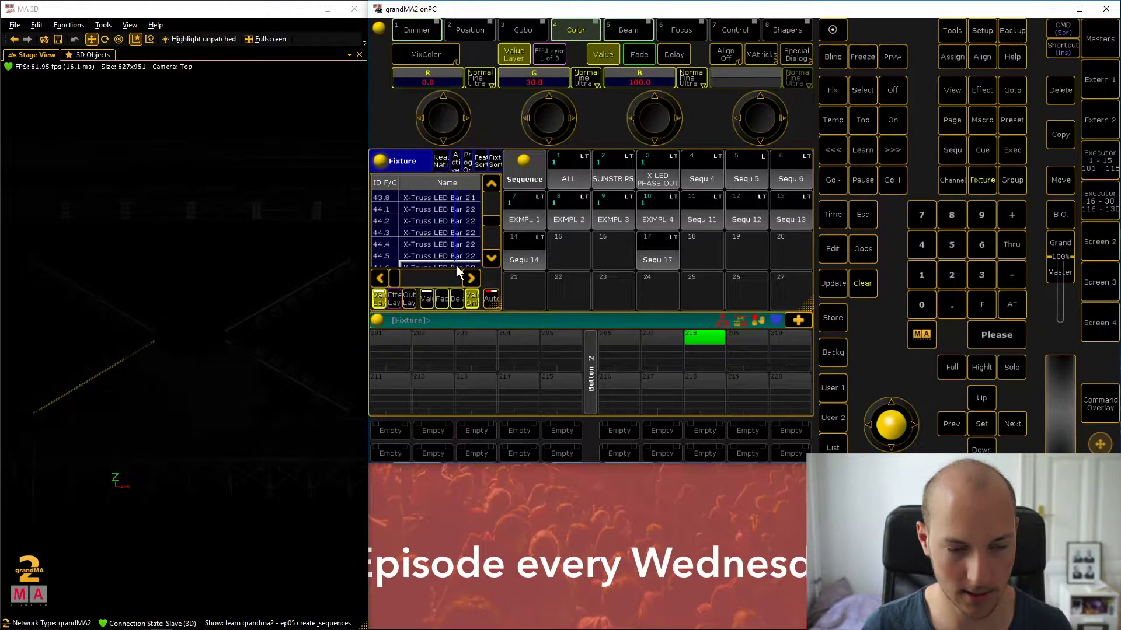
scroll(454, 245, down, 2)
click(464, 199)
click(1011, 304)
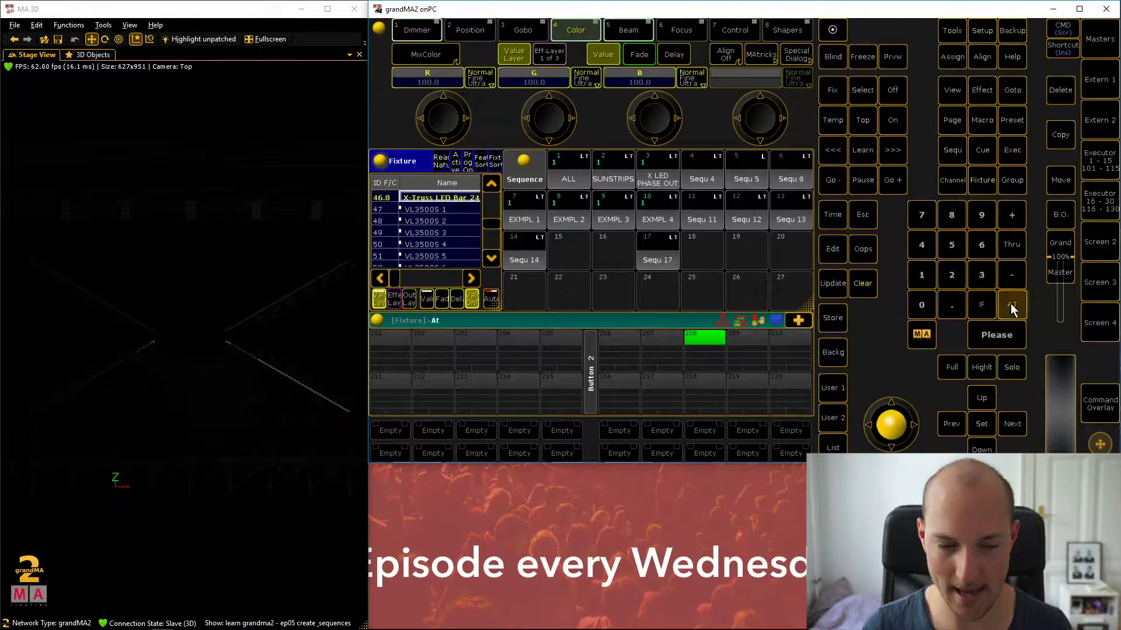
Turn the last group of LED bars blue by setting red to 0 and lowering green.
click(430, 82)
text(0)
key(Return)
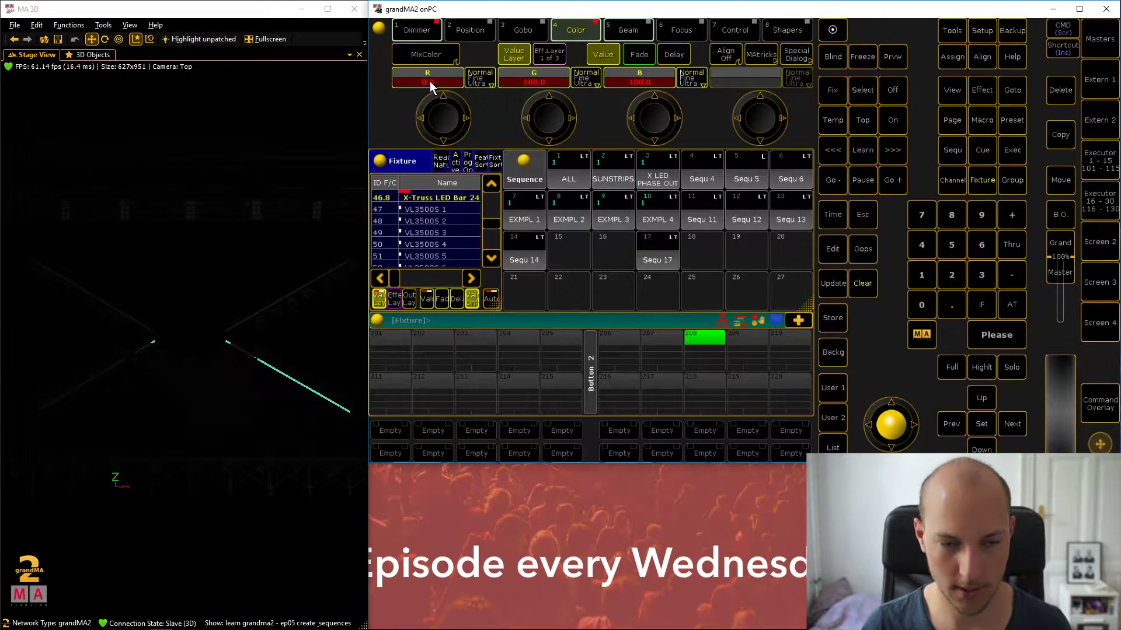
click(537, 81)
text(0)
key(Return)
Store the last group's blue look and a dimmer-0 look as the next cues of sequence 17, and clear the programmer.
click(832, 318)
click(659, 260)
click(826, 316)
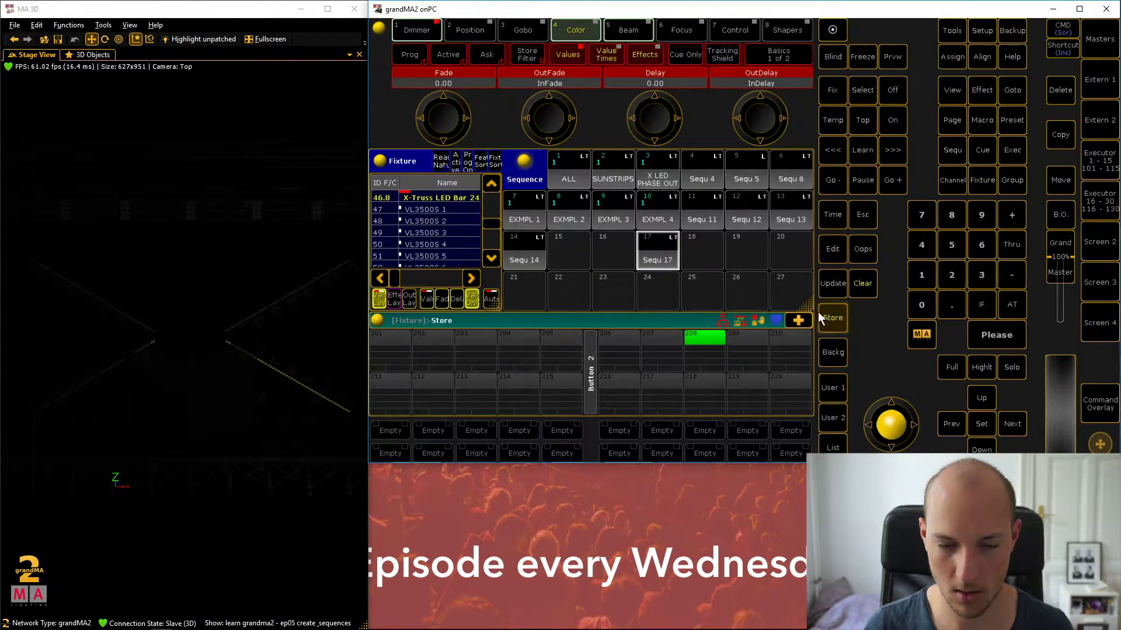
click(841, 309)
click(866, 283)
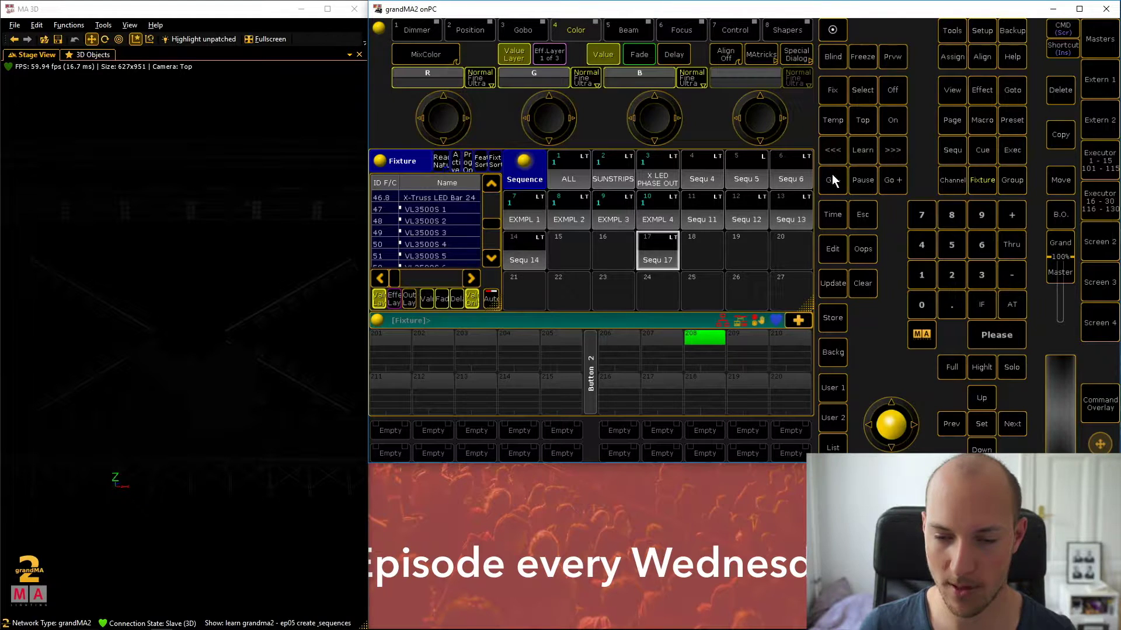
Play sequence 17 cue by cue with the Go command and watch the LED bars in the 3D view.
click(663, 245)
click(896, 180)
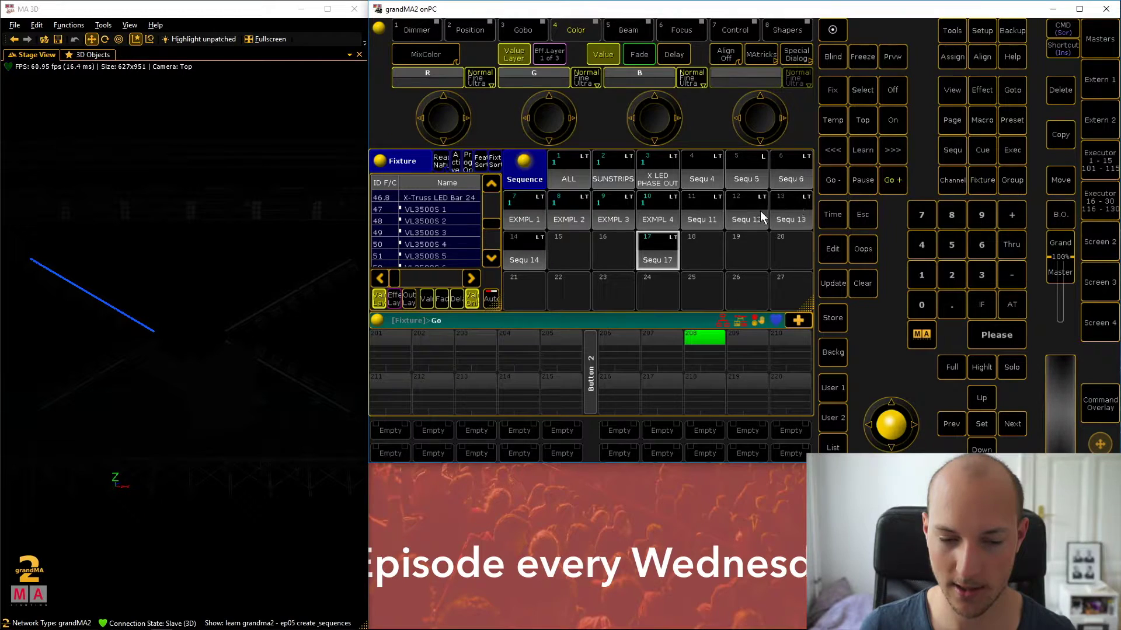
click(666, 251)
click(894, 183)
click(652, 246)
click(891, 183)
click(656, 250)
click(898, 184)
click(653, 262)
click(900, 174)
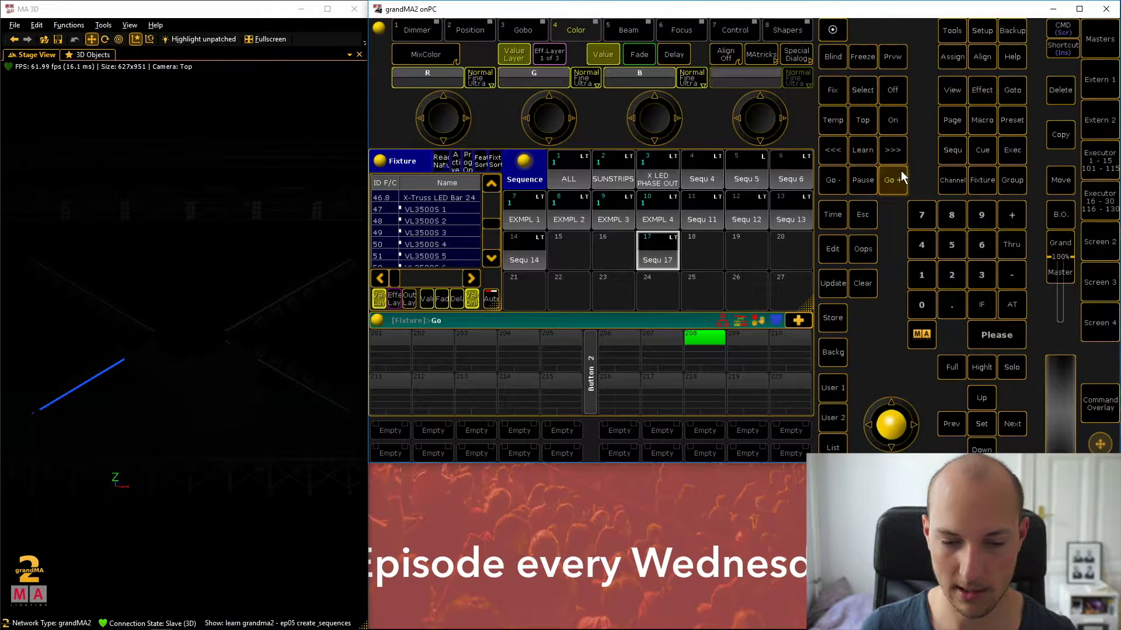
click(675, 238)
click(896, 176)
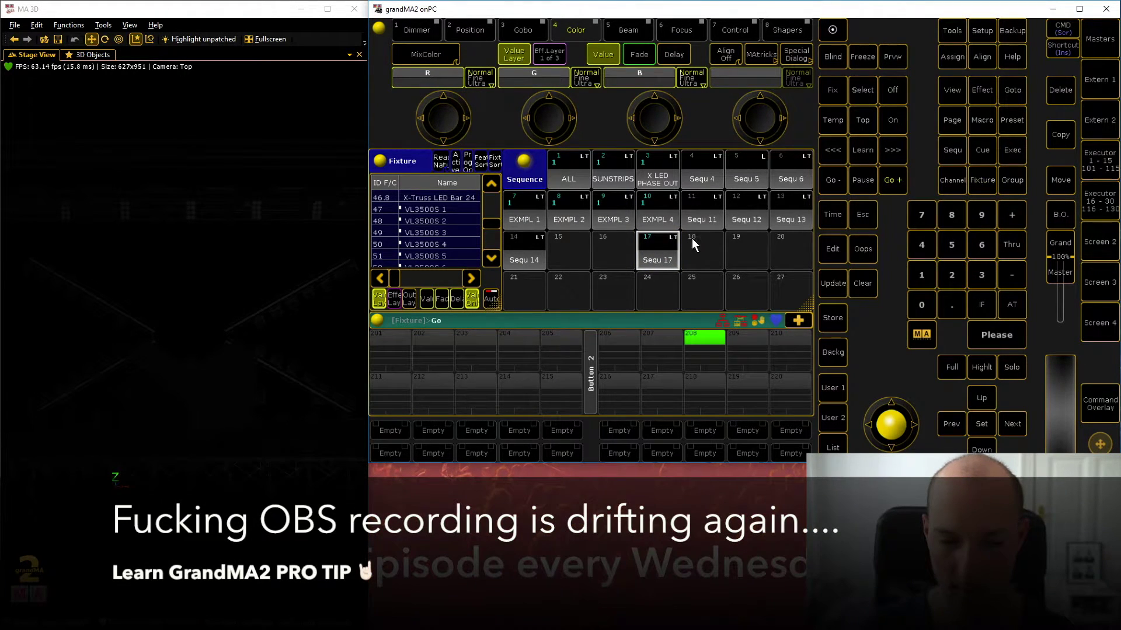
click(680, 243)
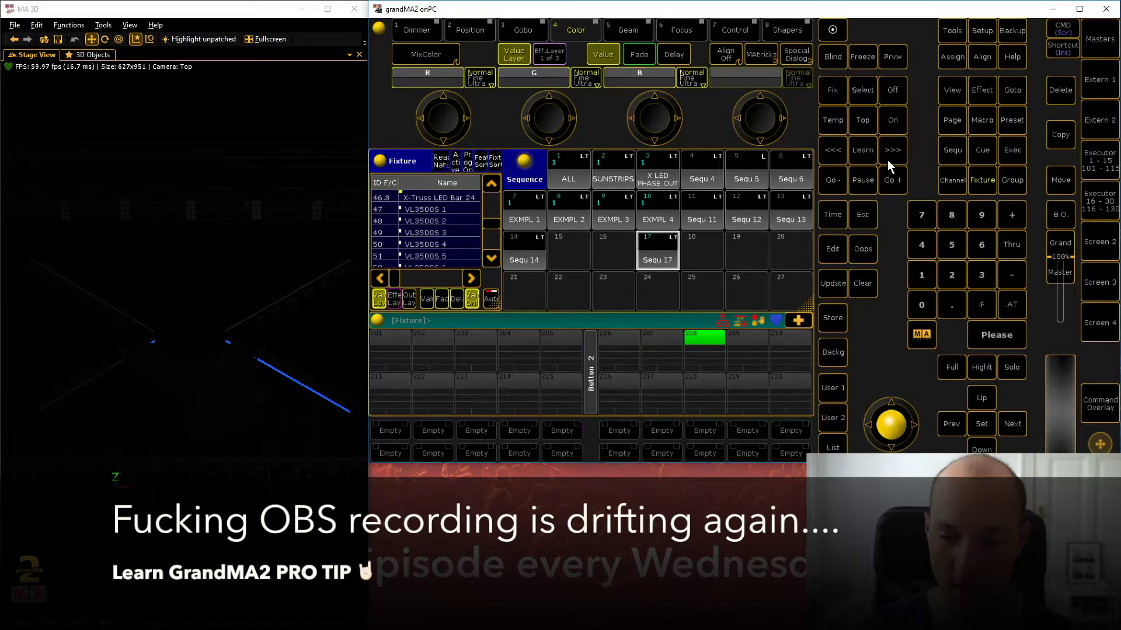
Skip forward through the cues of sequence 17 with the >>> command and check the LED bars in the 3D view.
click(884, 152)
click(669, 250)
click(893, 150)
click(676, 244)
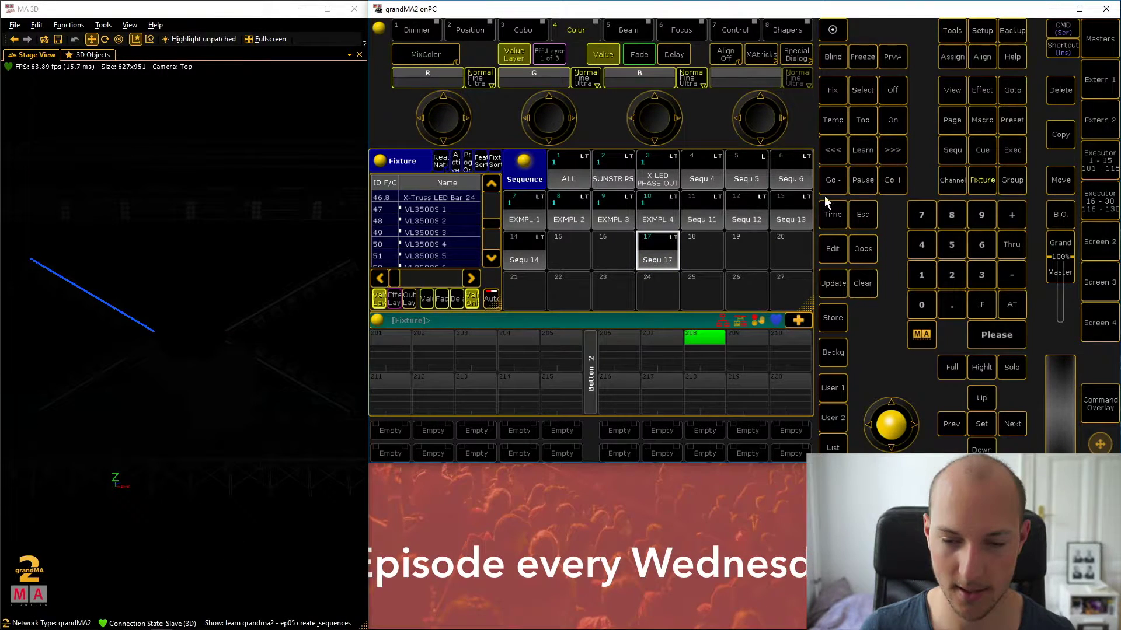
click(887, 151)
click(673, 259)
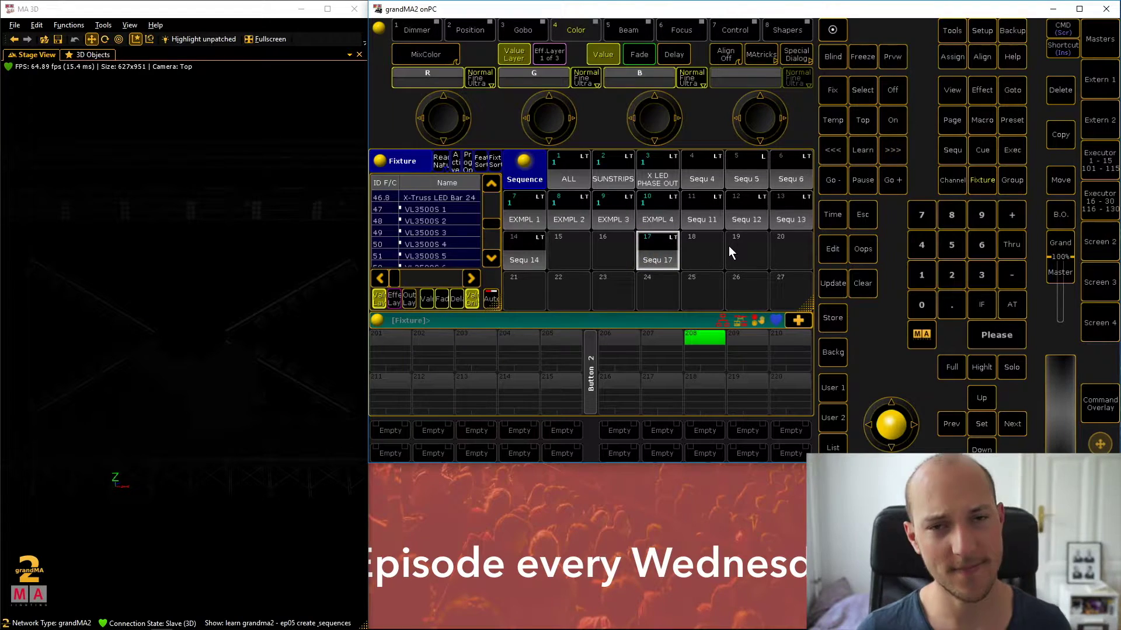
Open sequence 17 for editing, review the fade values in its cue list, and close it.
right_click(661, 248)
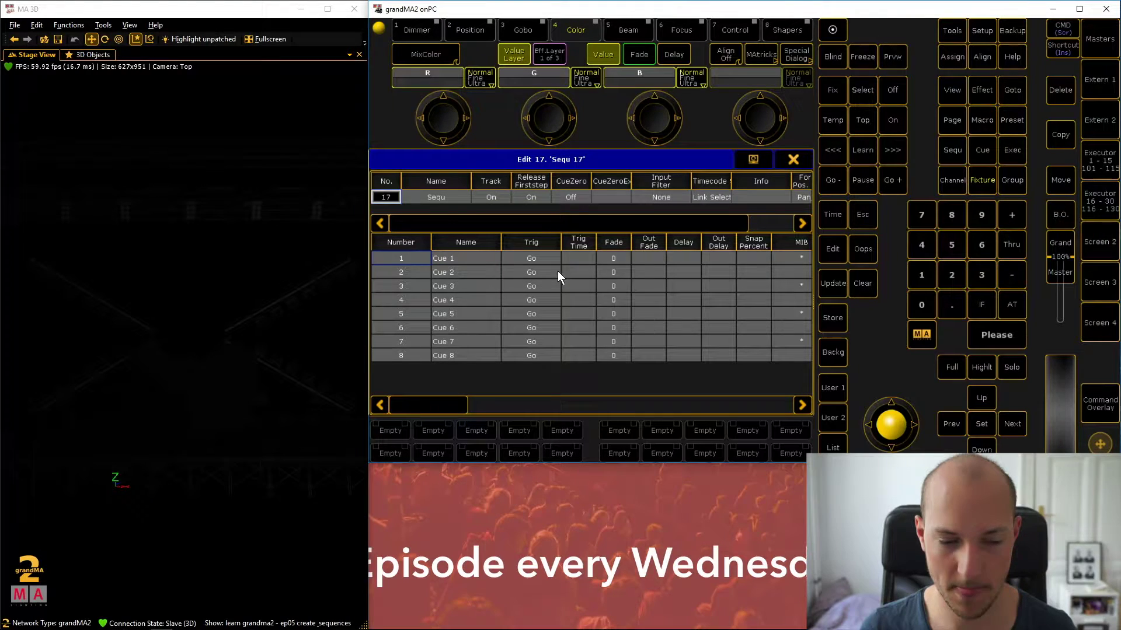
mouse_move(446, 398)
mouse_down()
mouse_move(723, 394)
mouse_move(429, 403)
mouse_up()
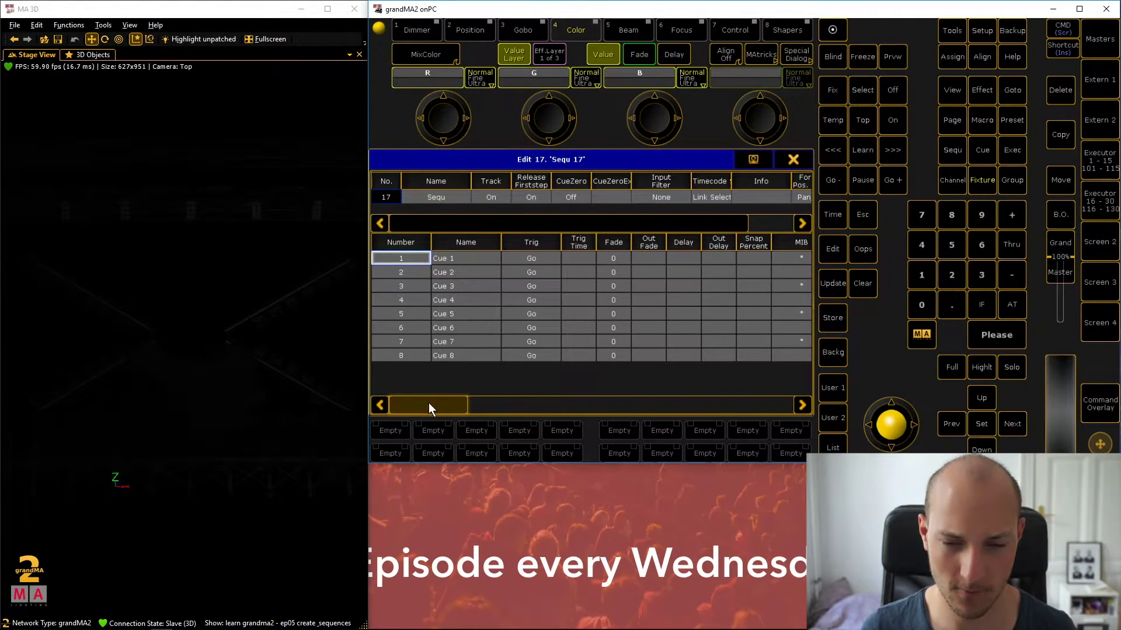
click(578, 286)
click(607, 289)
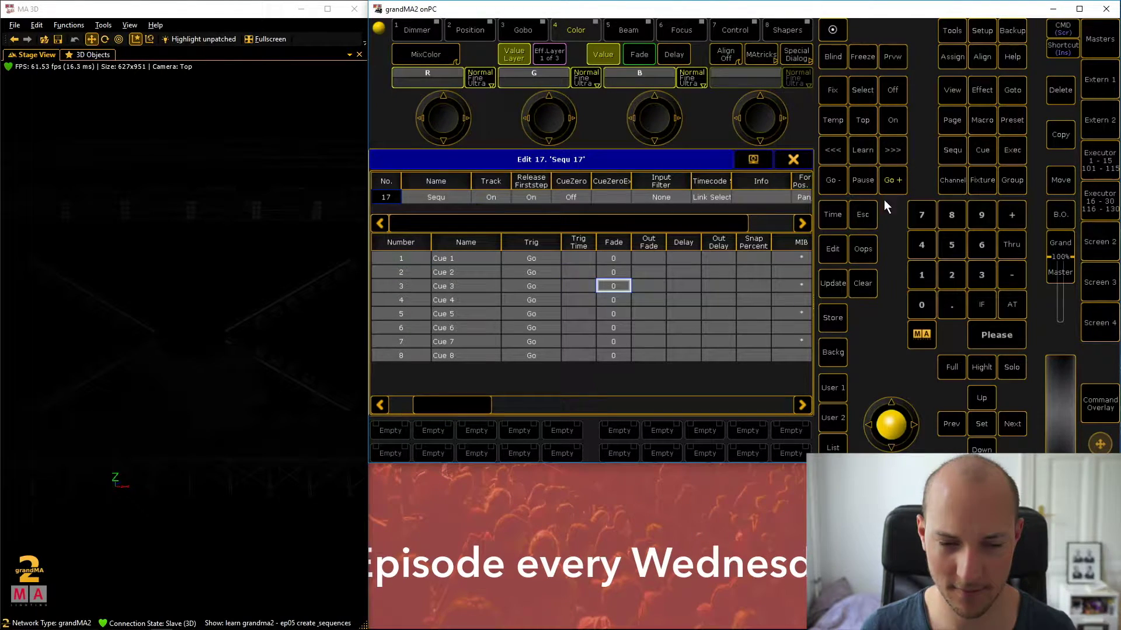
click(792, 160)
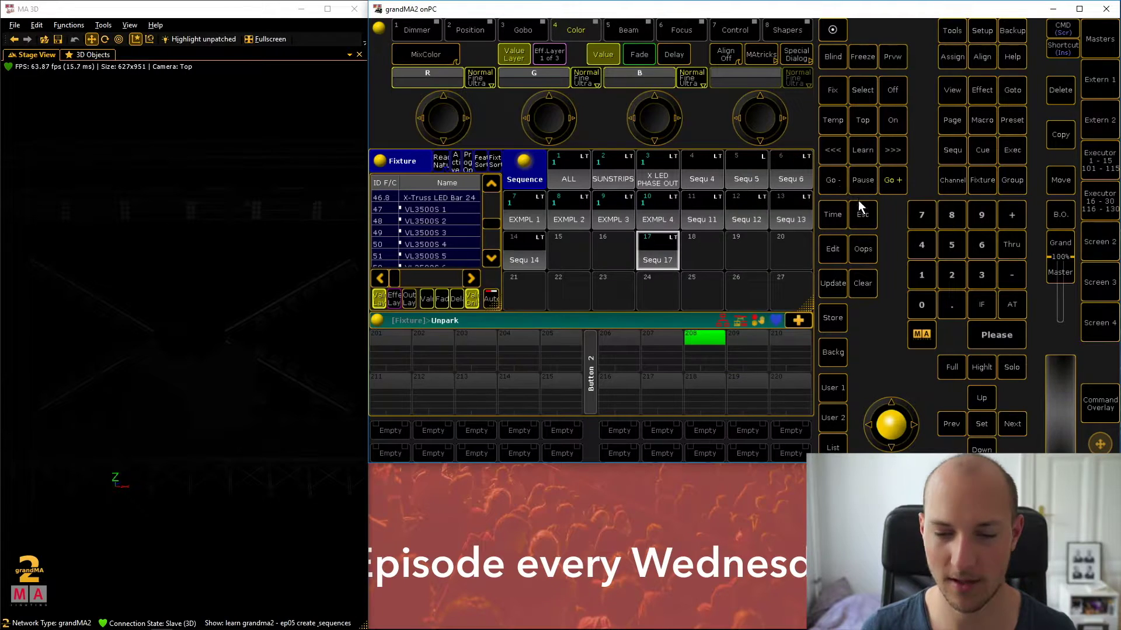
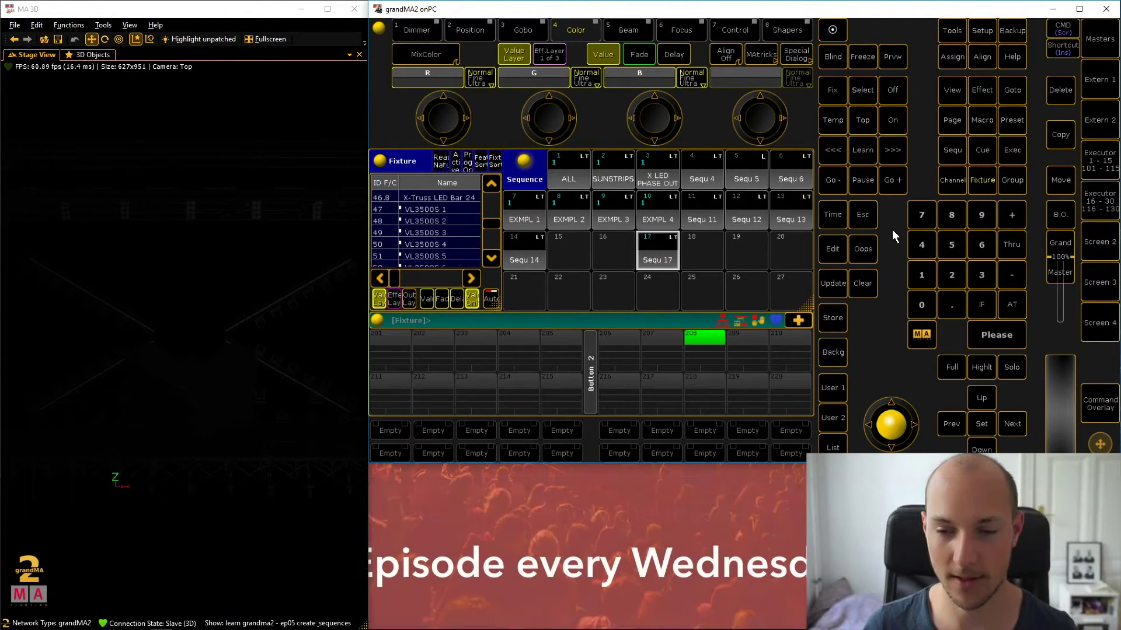
Assign sequence 17 to the empty button executor 207.
click(953, 57)
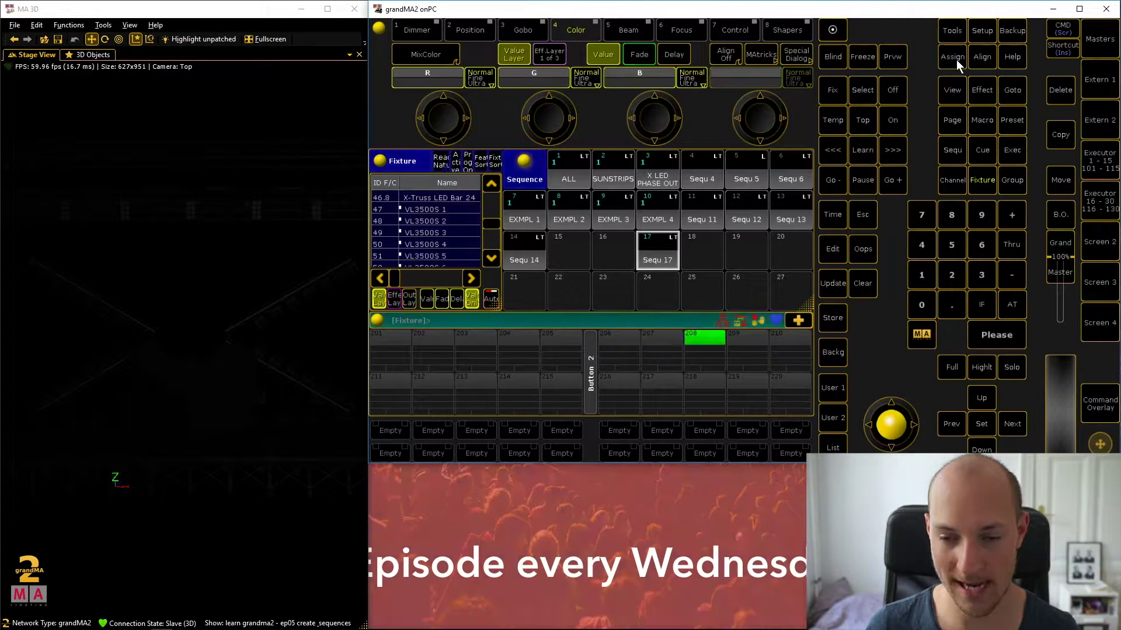
click(650, 254)
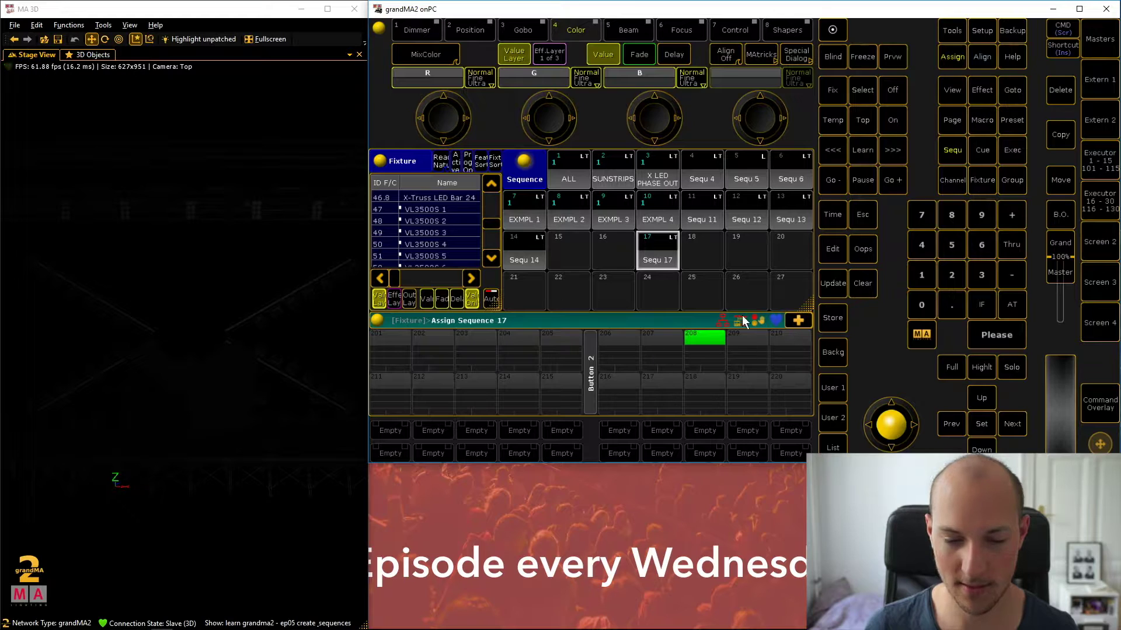
click(652, 340)
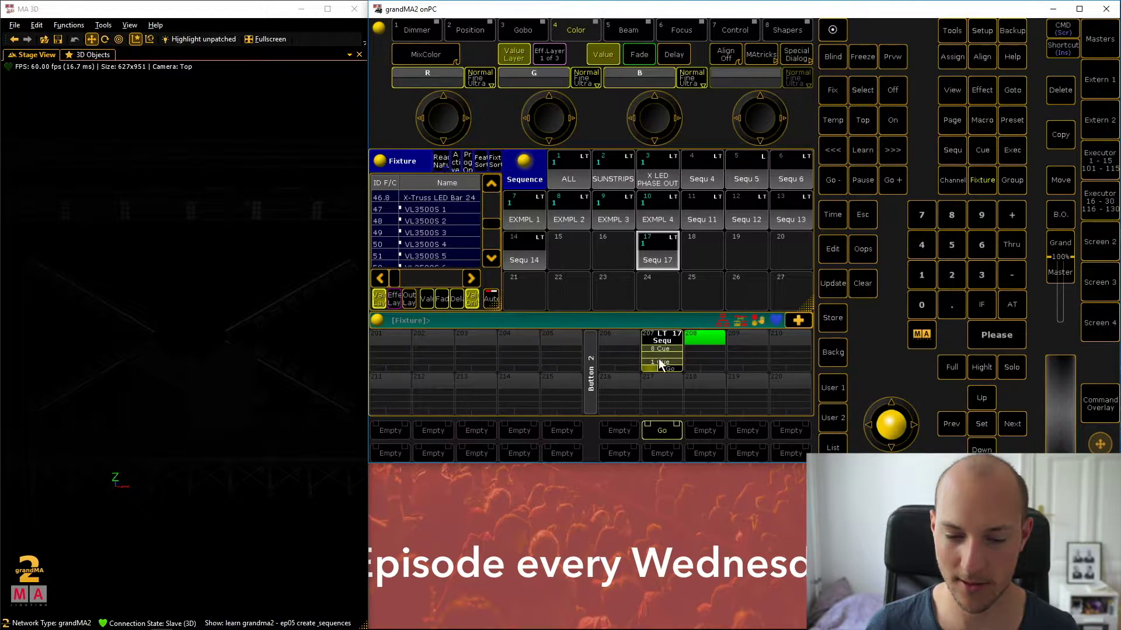
Look over fader executors 1–15, and run the cues of sequence 17 from button executor 207 while watching the LED bars.
click(1100, 160)
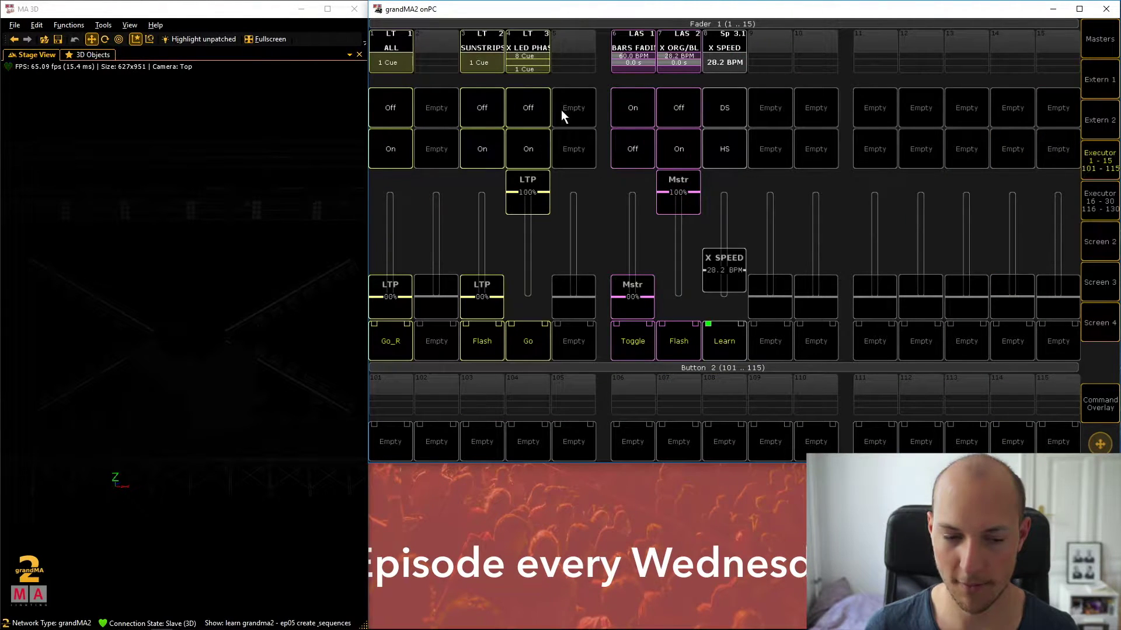
click(1105, 160)
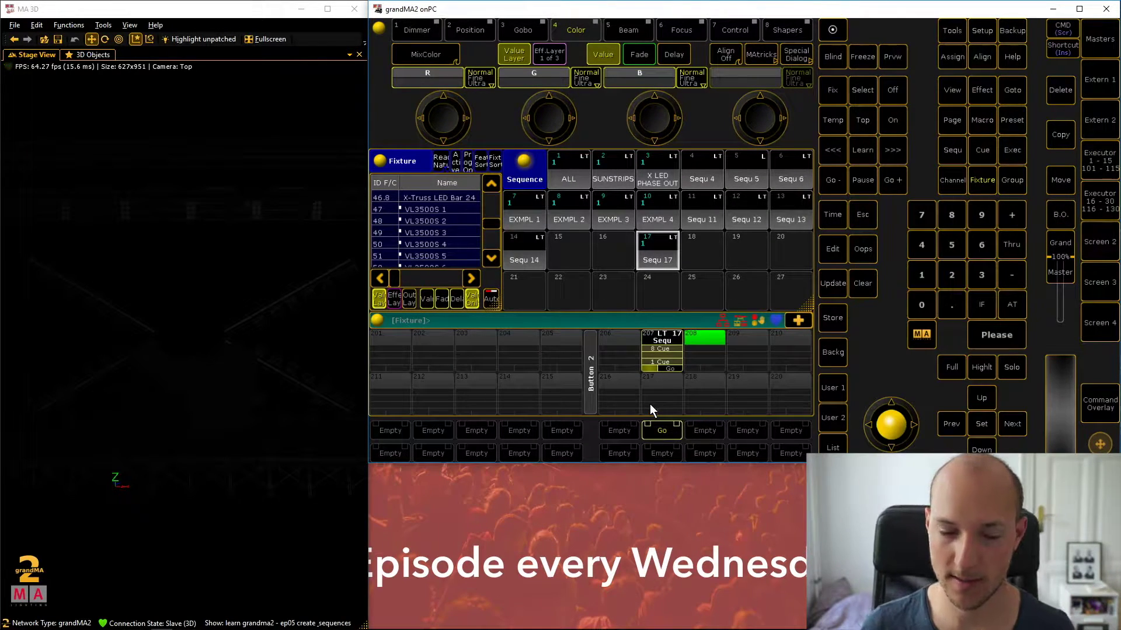
click(650, 371)
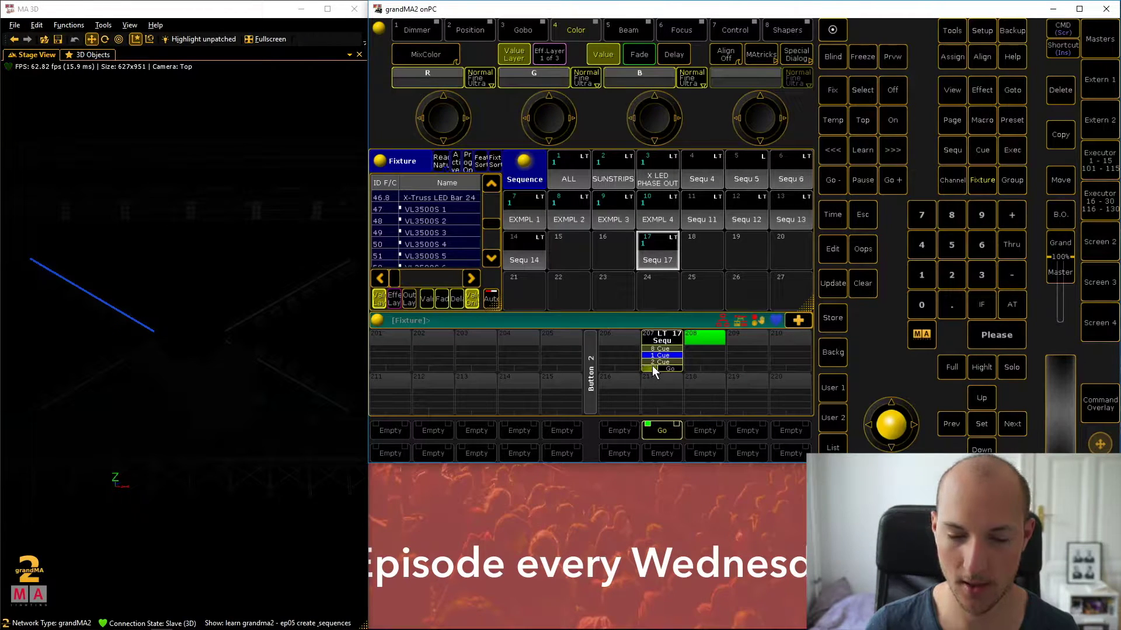
click(668, 431)
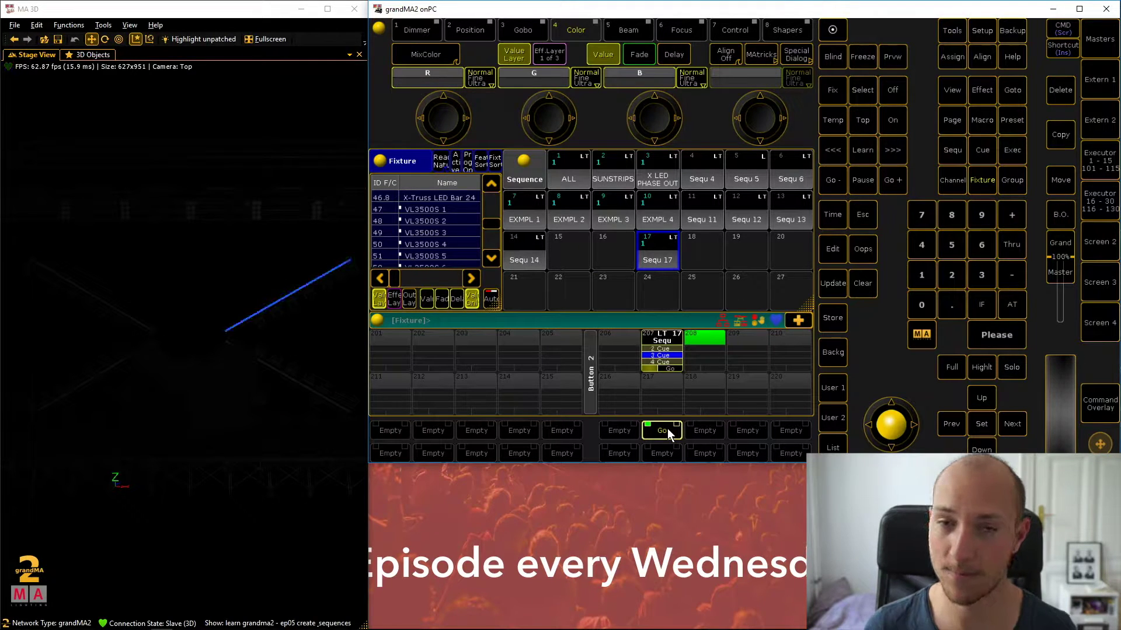
Open the cue list of sequence 17 from executor 207.
click(667, 352)
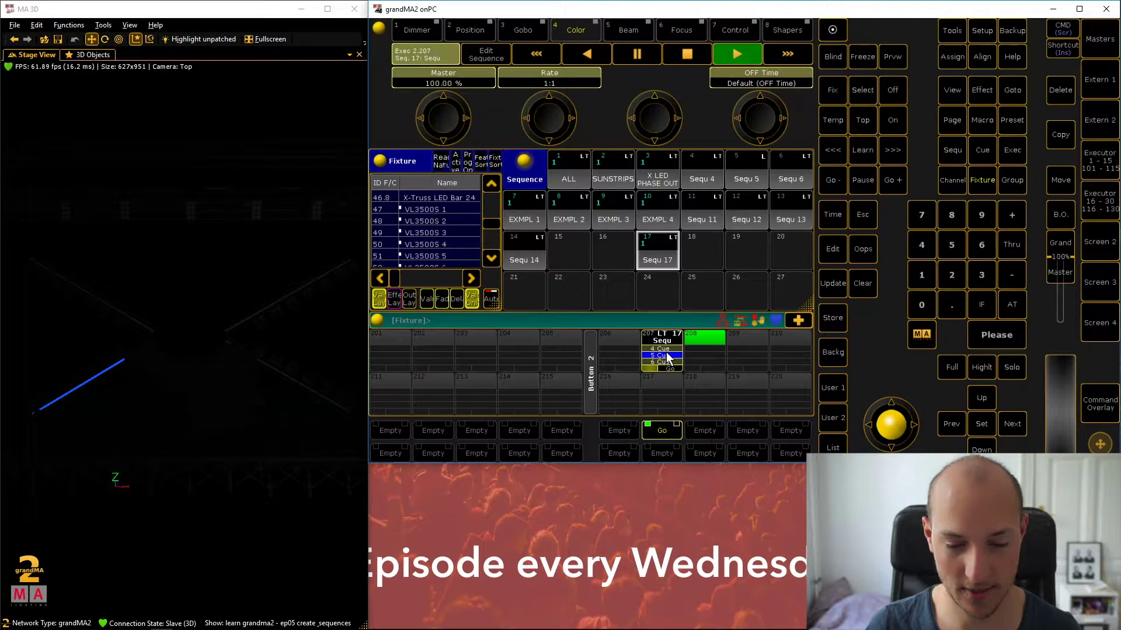
click(670, 357)
click(750, 160)
click(657, 354)
click(750, 160)
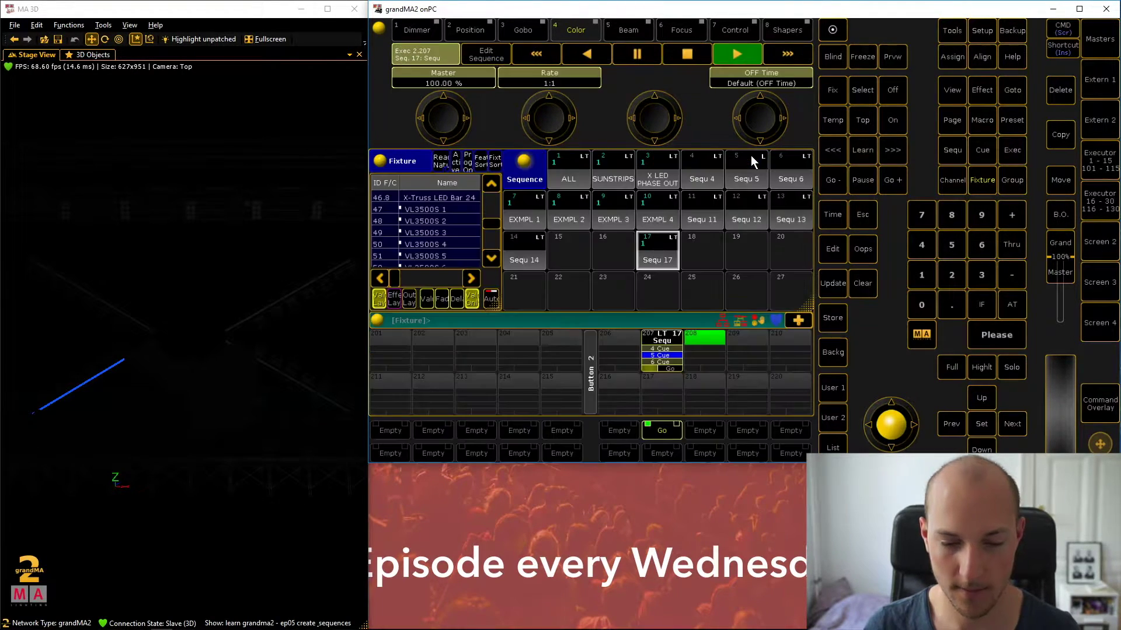
click(669, 354)
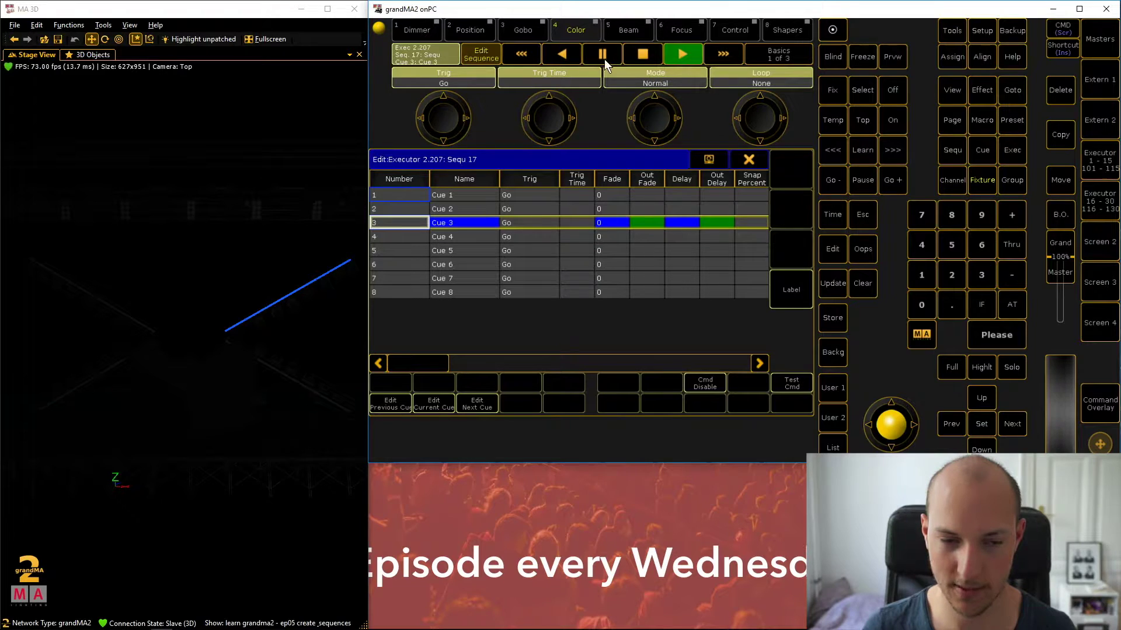
Test the Go back, skip forward and skip backward commands on sequence 17 and watch the active cue.
click(568, 53)
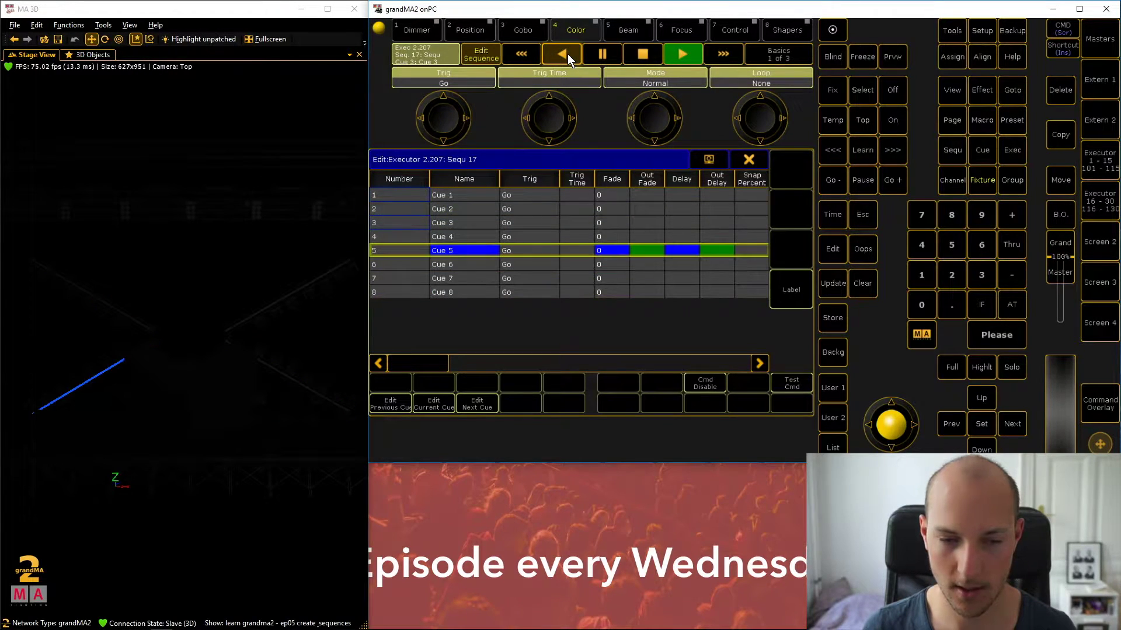
click(725, 51)
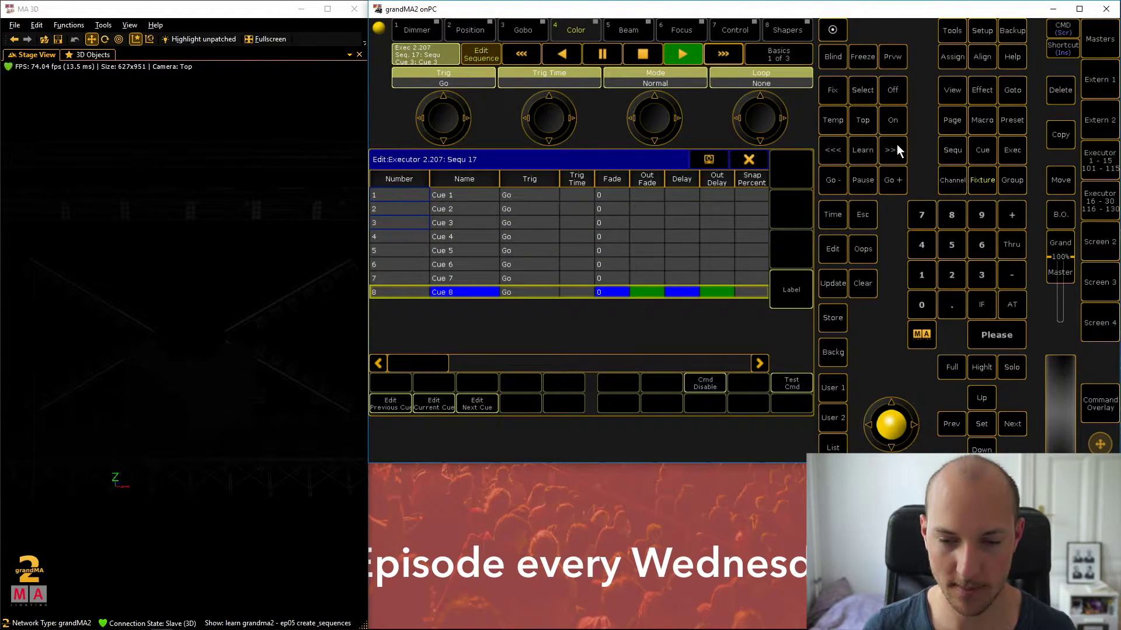
click(522, 53)
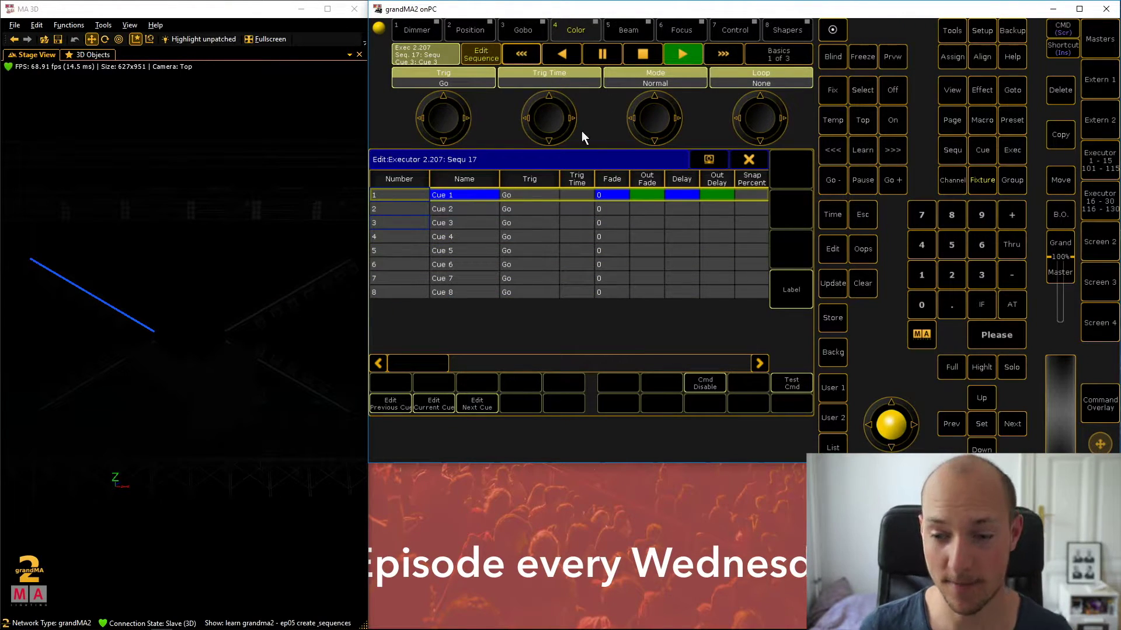
Run the X LED PHASE OUT fader executor with Go, switch it off, and return to the cue list of sequence 17.
click(1087, 163)
click(531, 338)
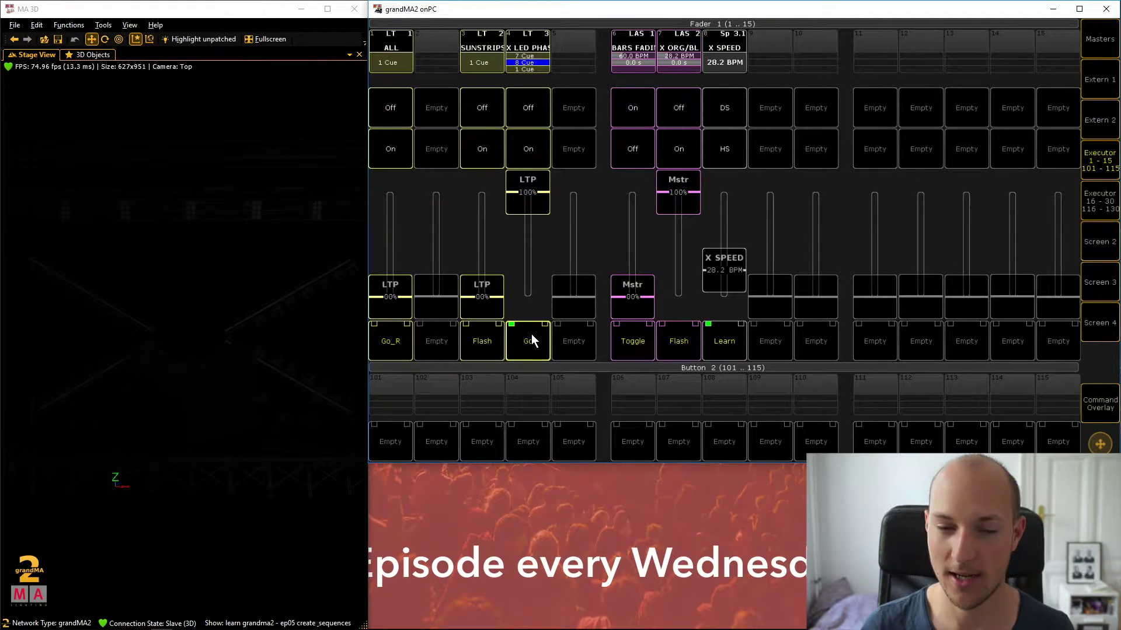
click(533, 113)
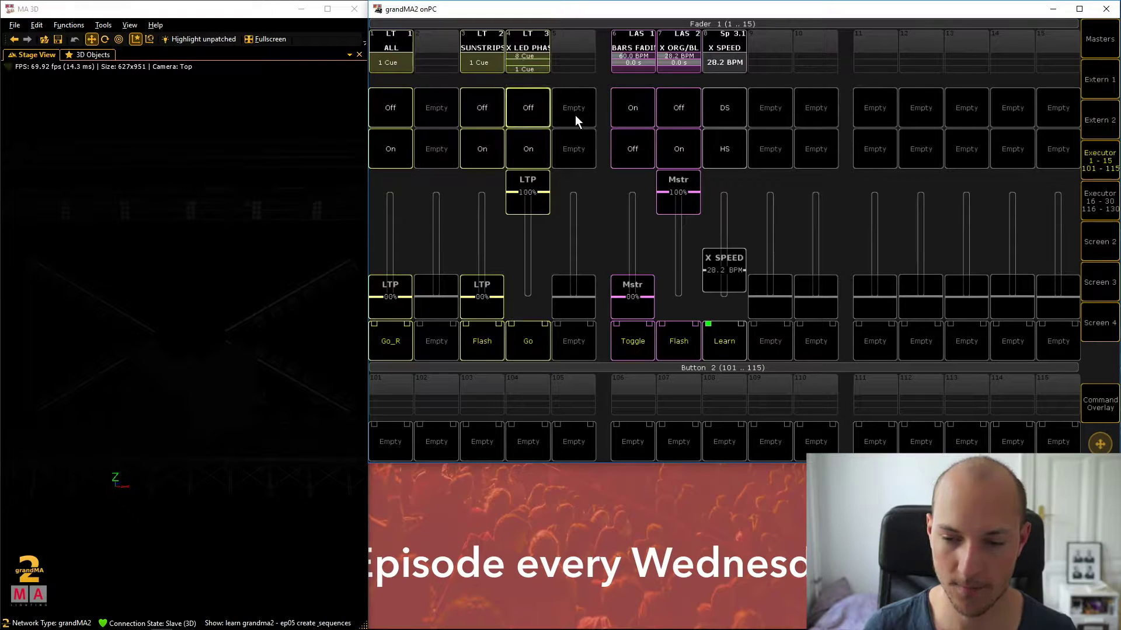
click(1090, 153)
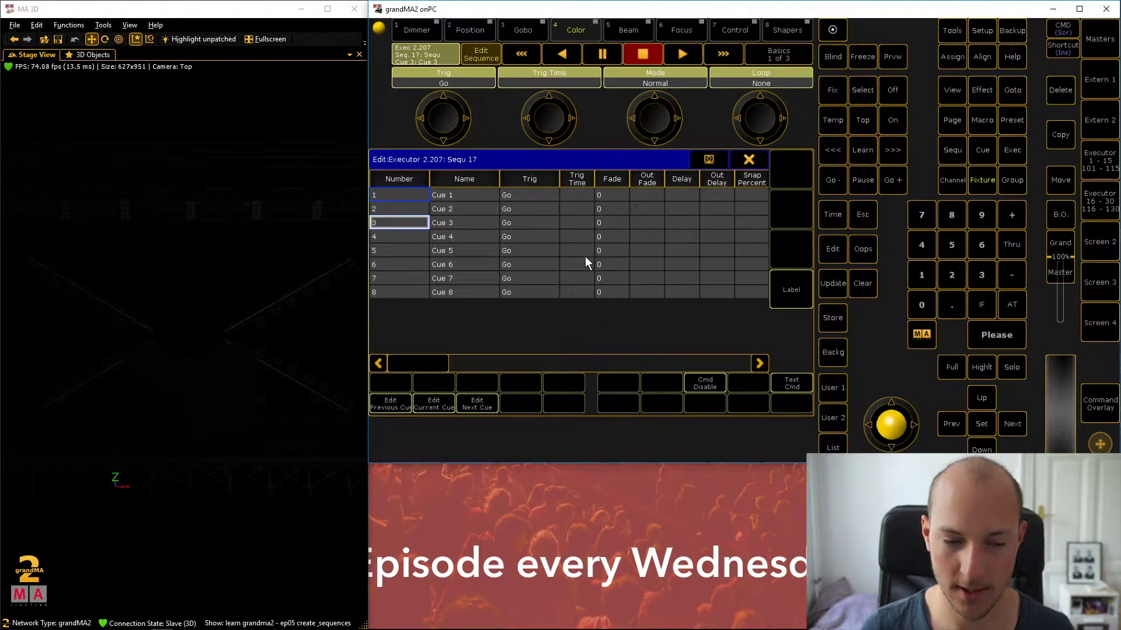
Check the Fade values and Trig types of cues 1 to 8 in sequence 17.
click(603, 195)
drag(615, 297, 601, 298)
drag(534, 193, 552, 292)
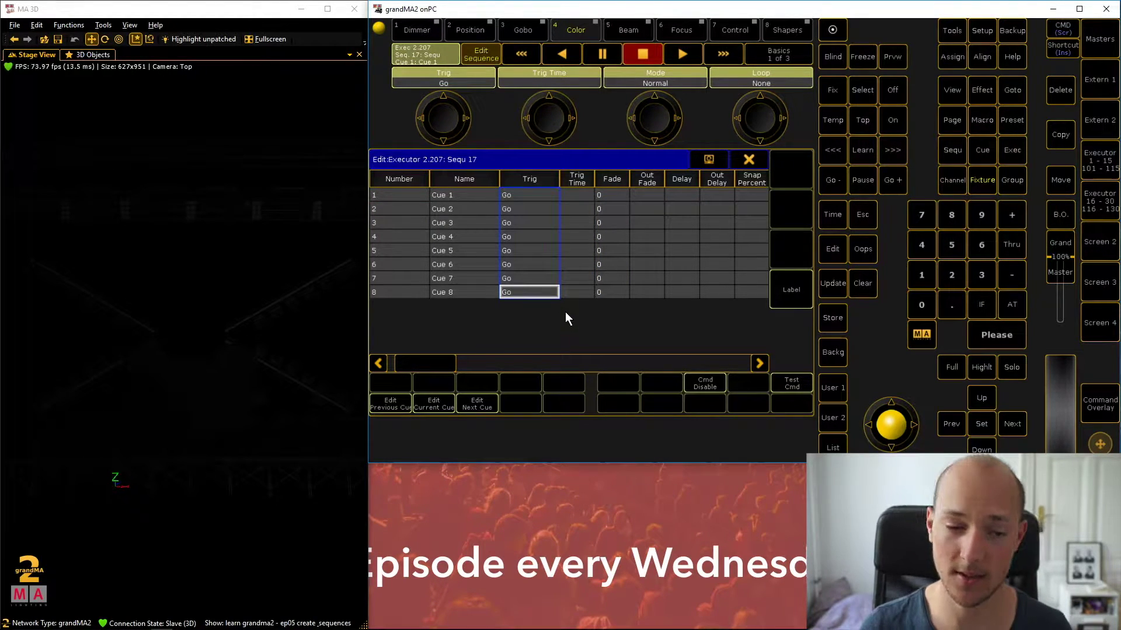
Play sequence 17 through all eight cues and back to cue 1, watching the active cue and the LED bars.
click(677, 56)
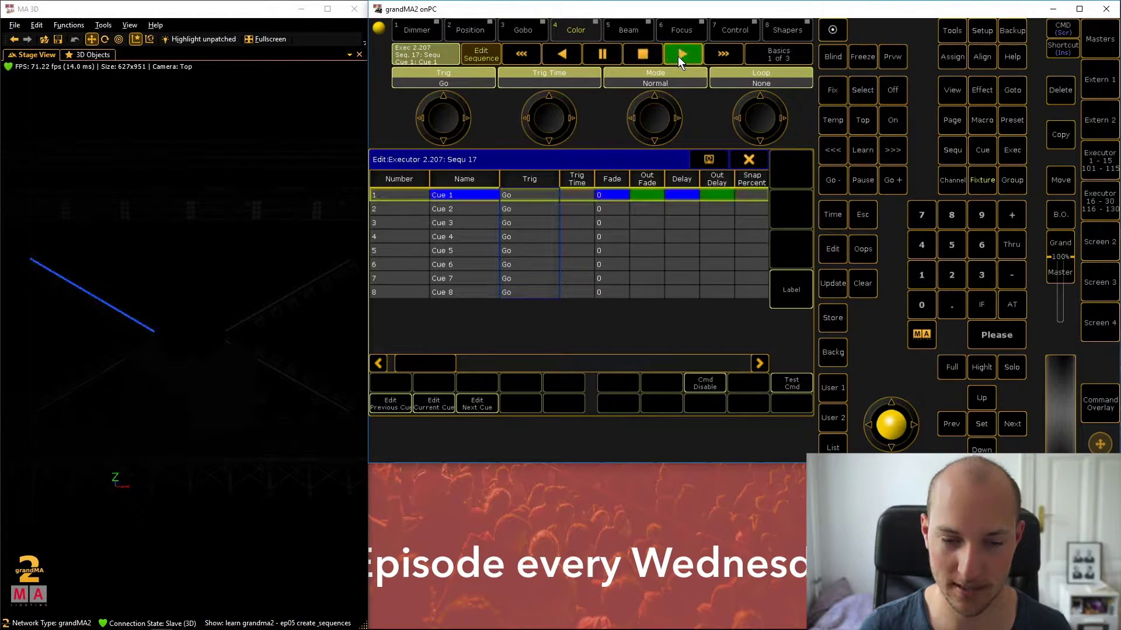
click(678, 57)
click(678, 57)
click(678, 55)
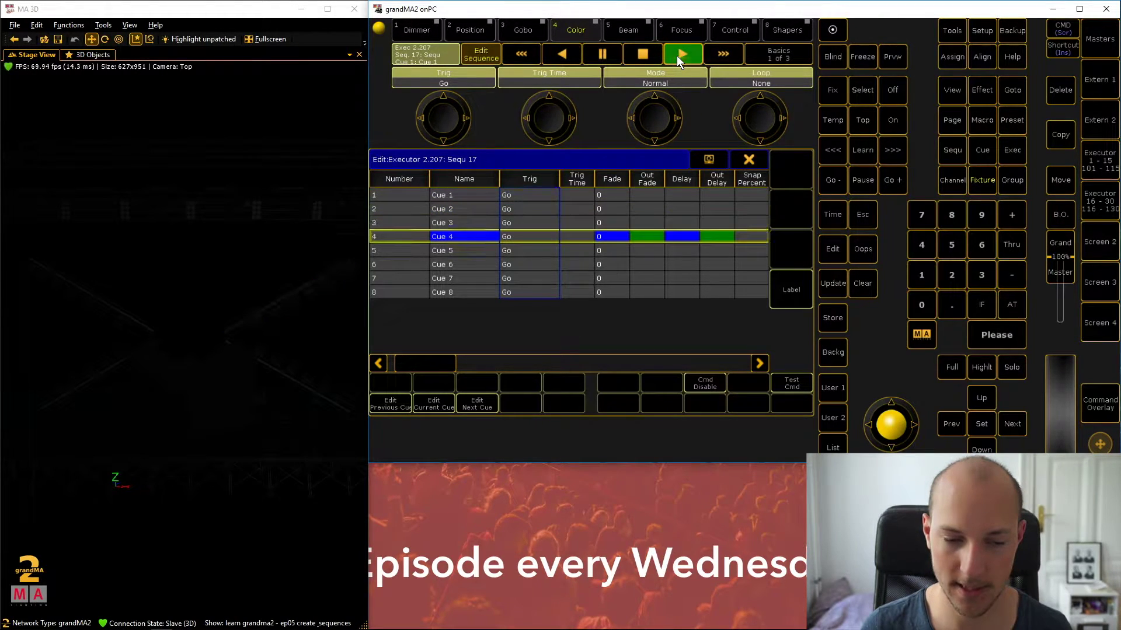
click(677, 55)
click(677, 56)
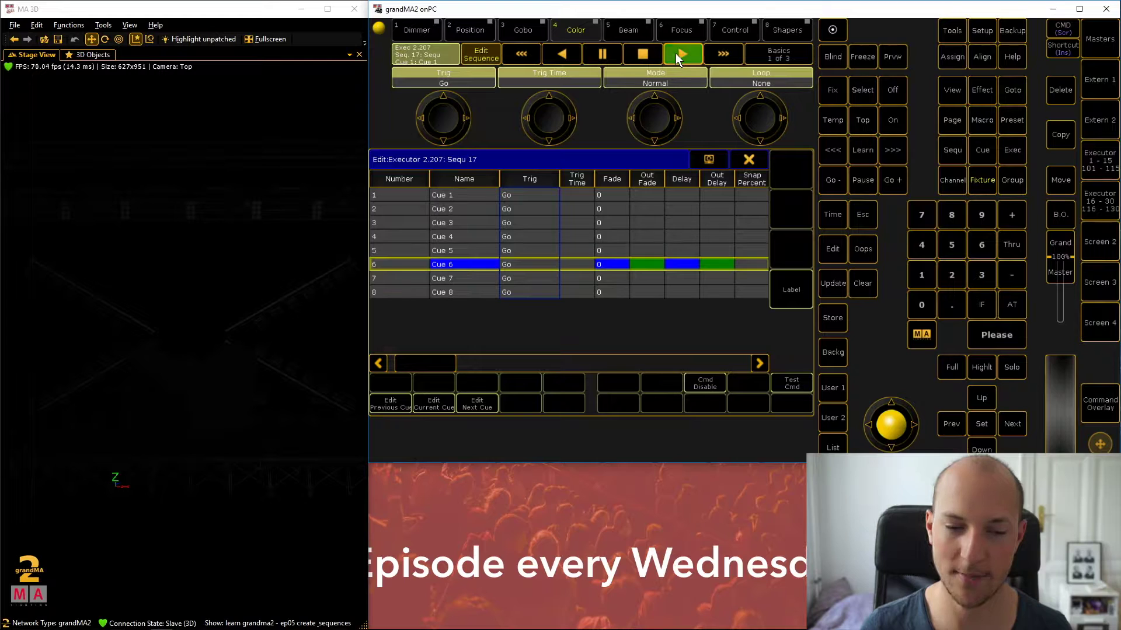
click(675, 53)
click(675, 54)
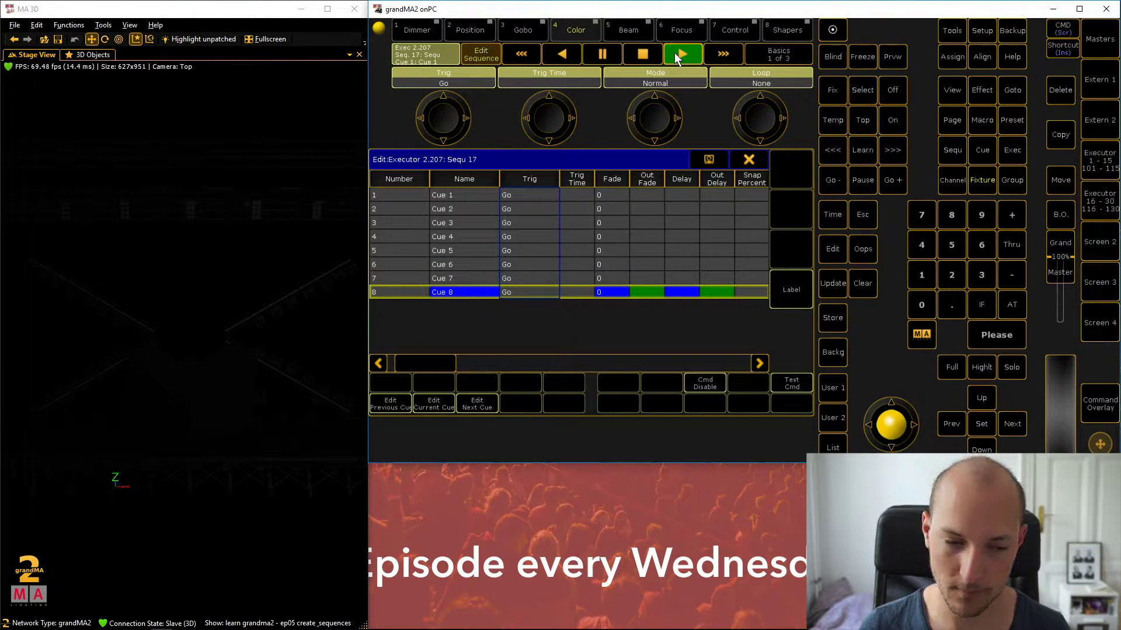
click(676, 53)
Set the trigger of cues 1 to 8 to Time and run sequence 17.
click(527, 205)
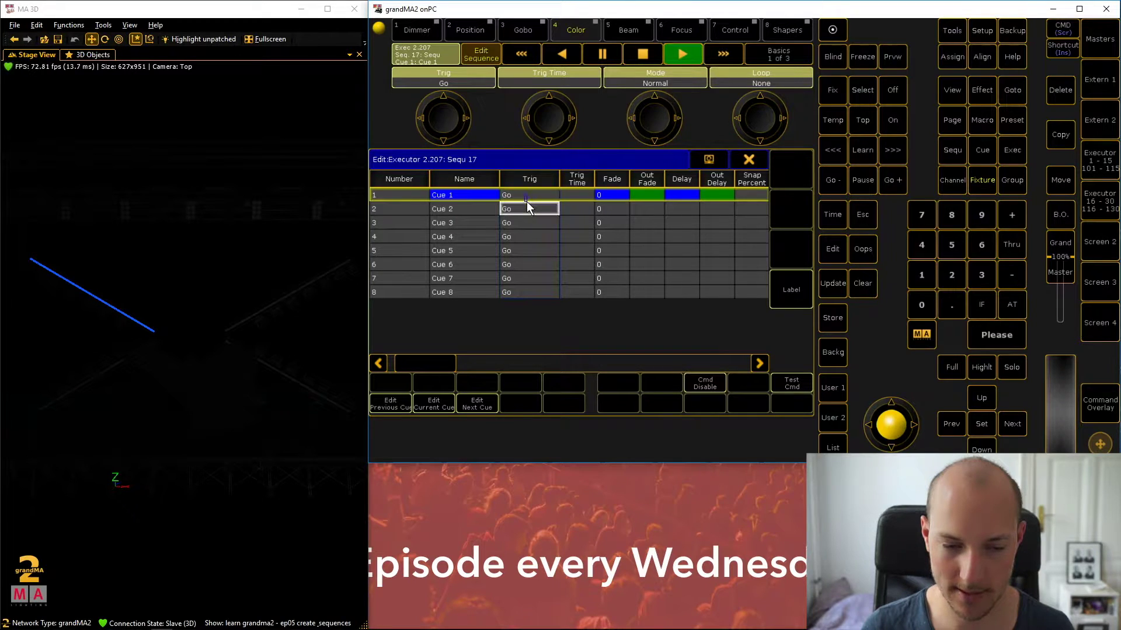
click(530, 223)
drag(532, 246, 543, 291)
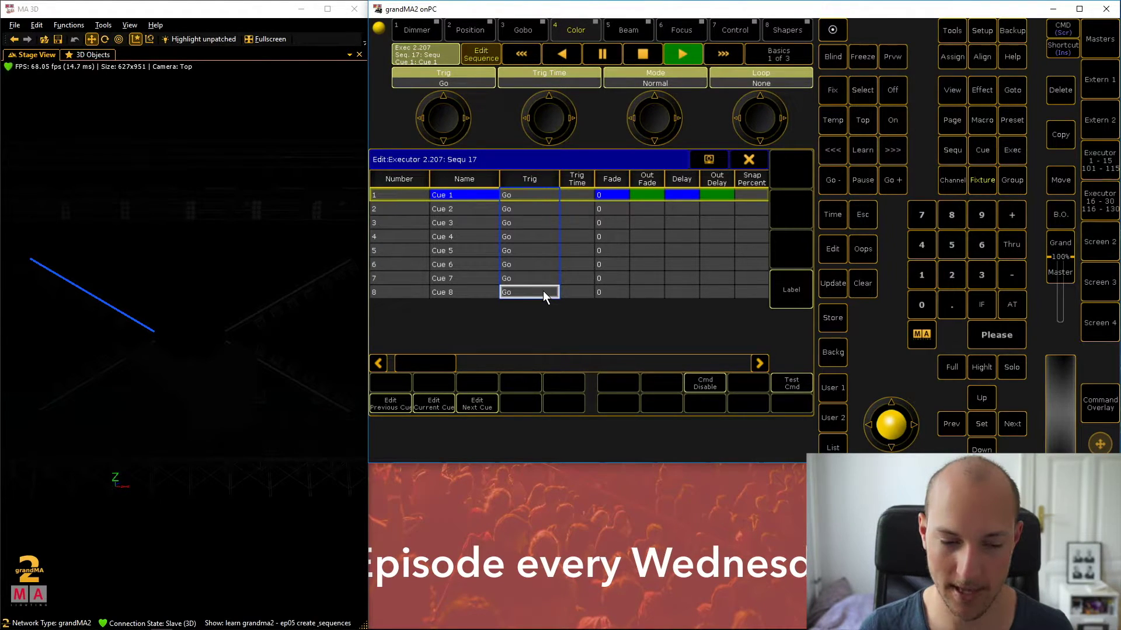
right_click(543, 291)
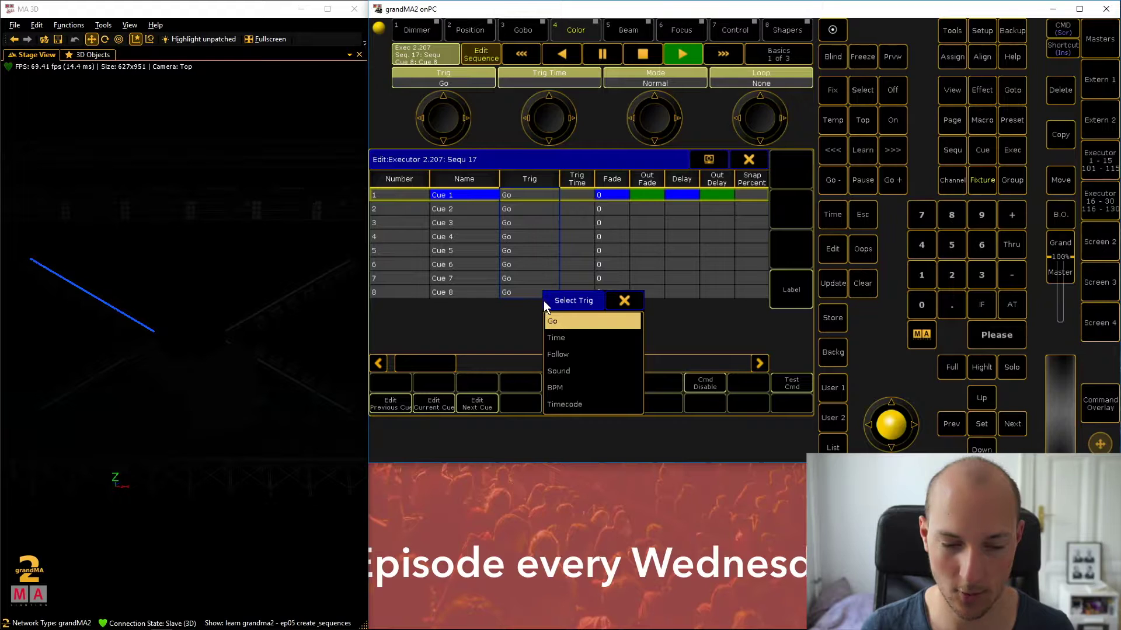
click(570, 337)
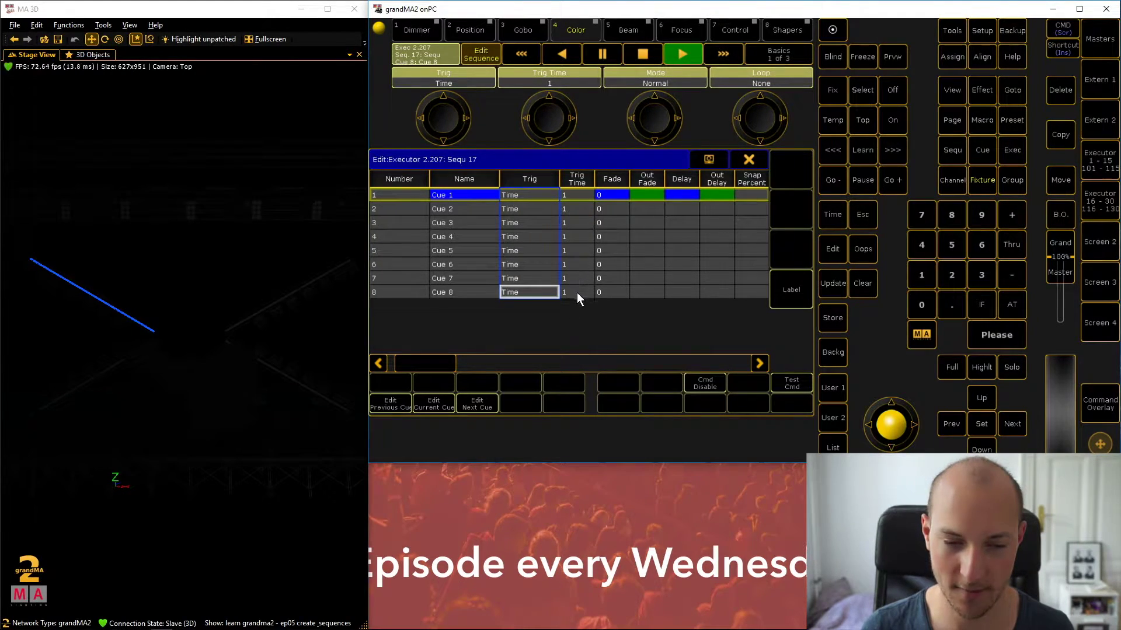
click(693, 54)
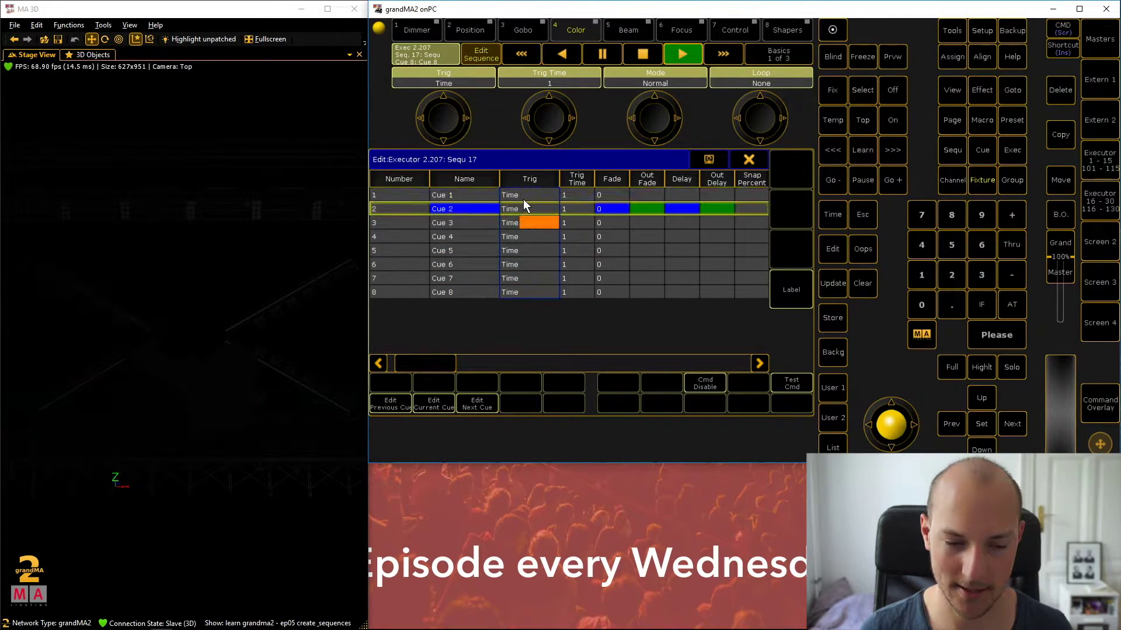
Set the trigger of cues 1 to 8 in sequence 17 to Follow.
drag(525, 196, 533, 289)
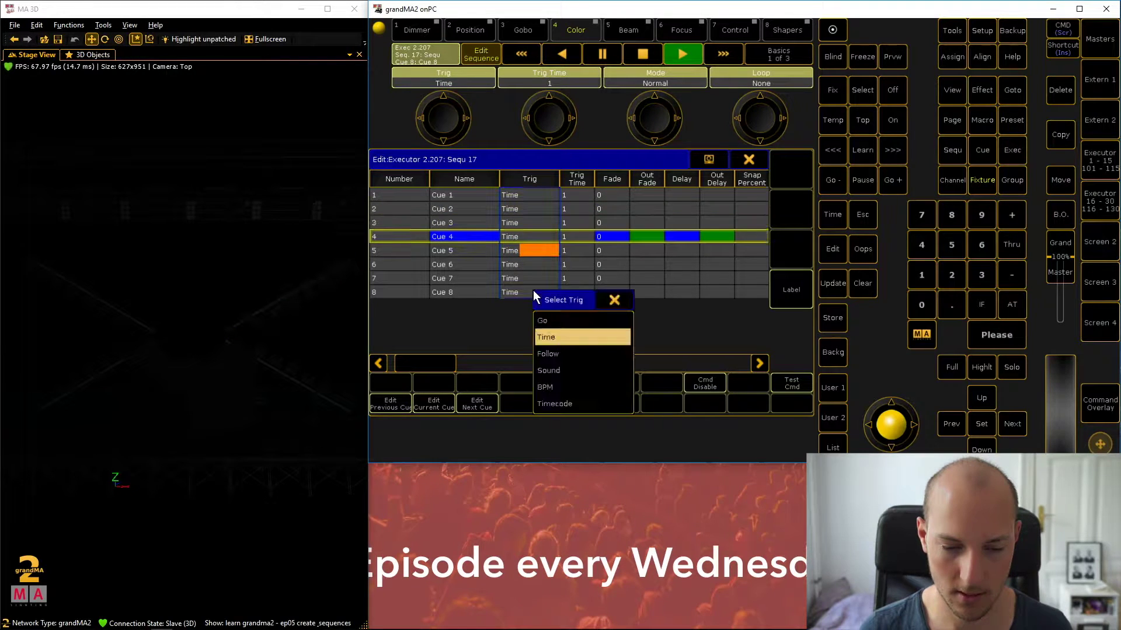
click(551, 354)
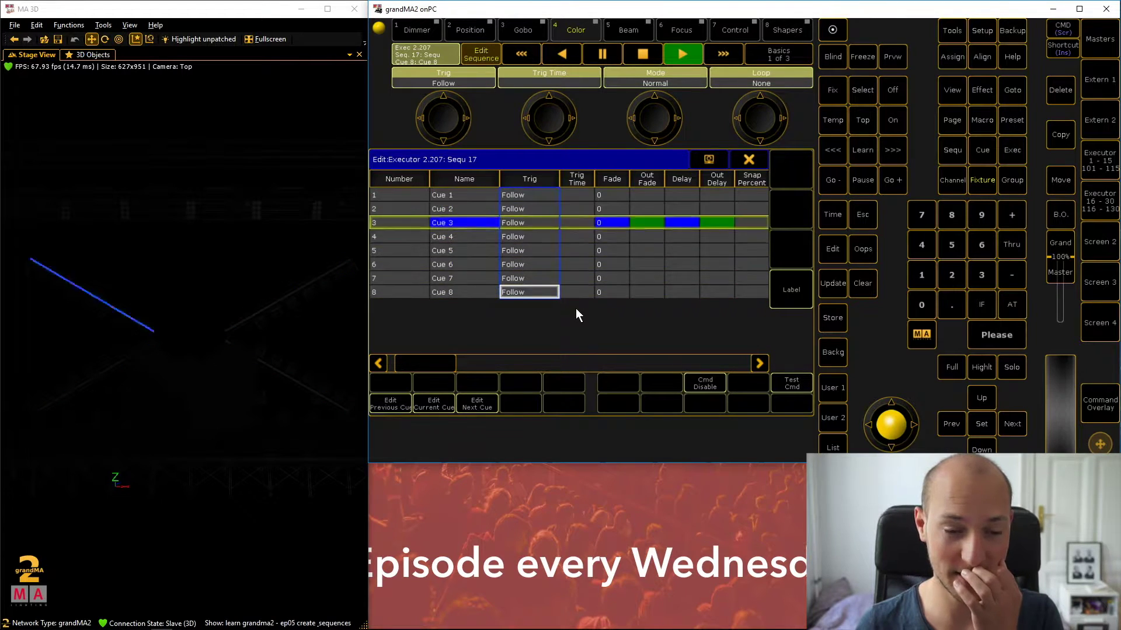
Switch the trigger of cues 1 to 8 in sequence 17 from Follow to Time, and finally to Go.
click(528, 227)
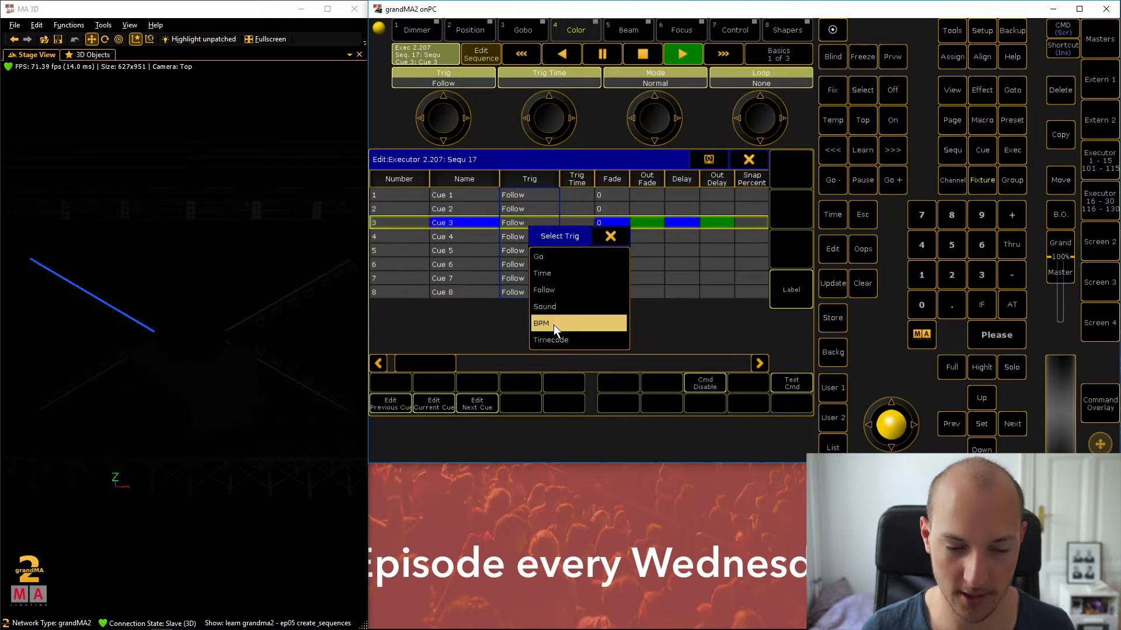
click(559, 290)
right_click(524, 243)
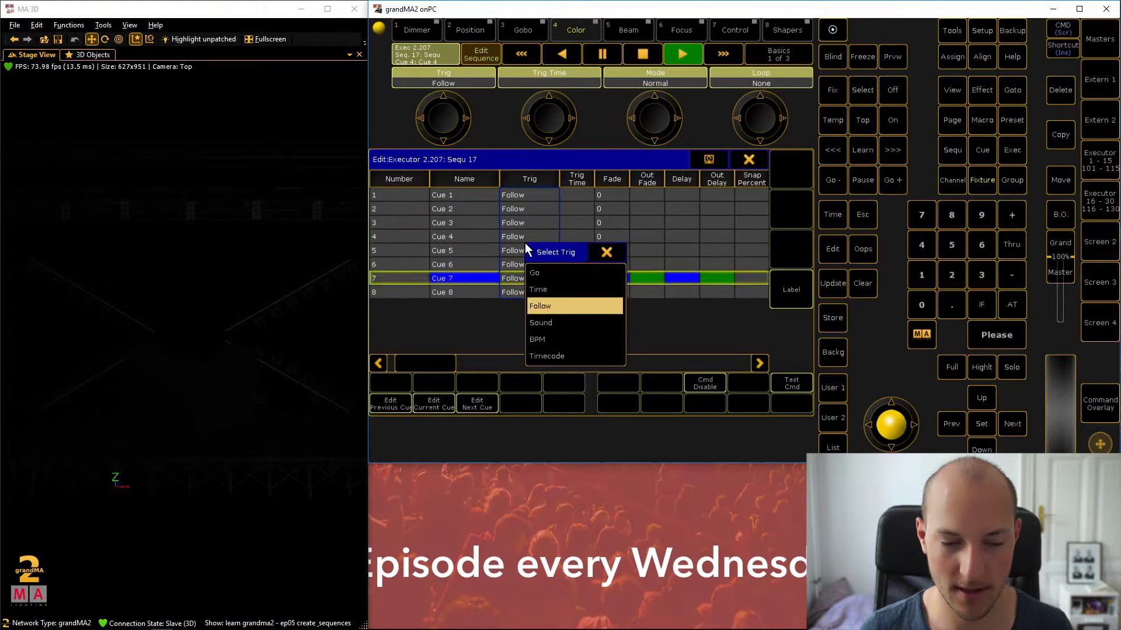
click(553, 289)
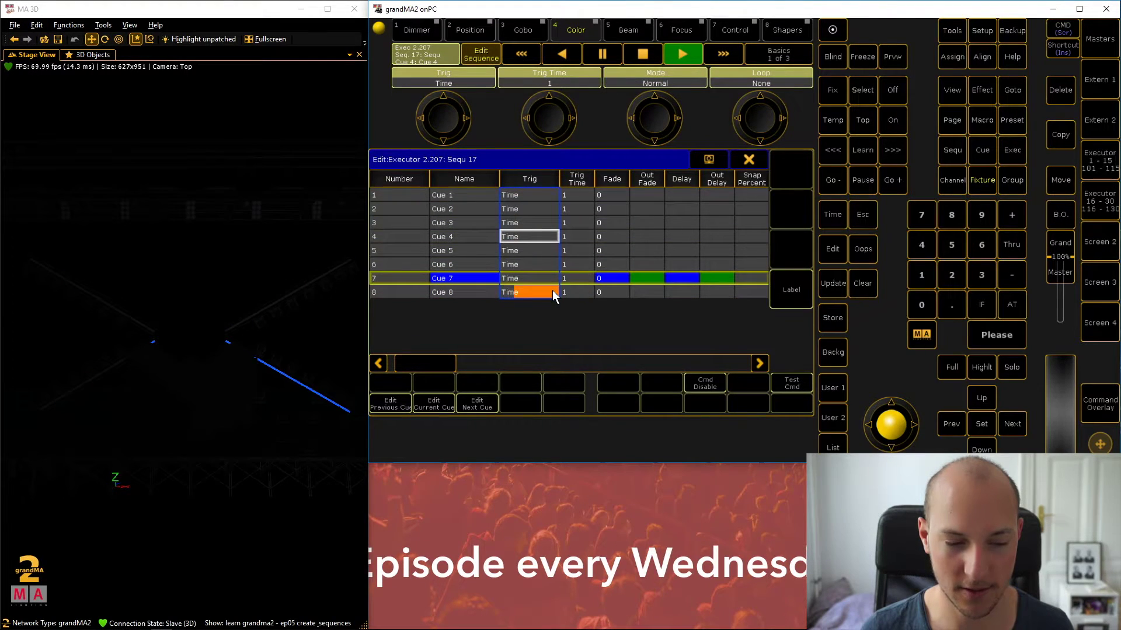
click(521, 272)
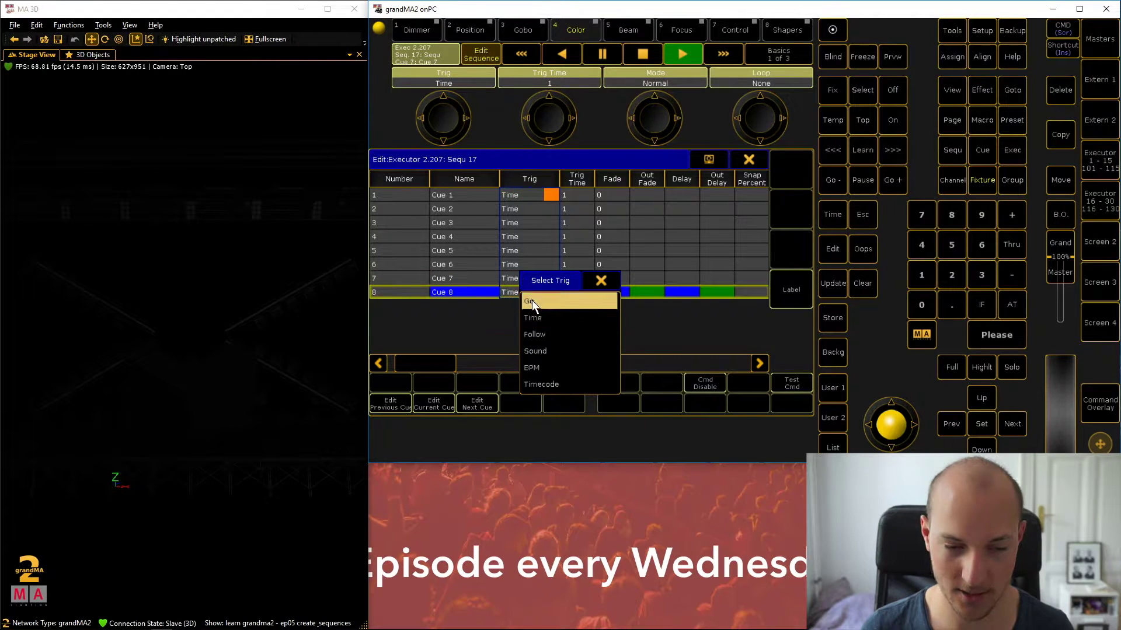
click(531, 299)
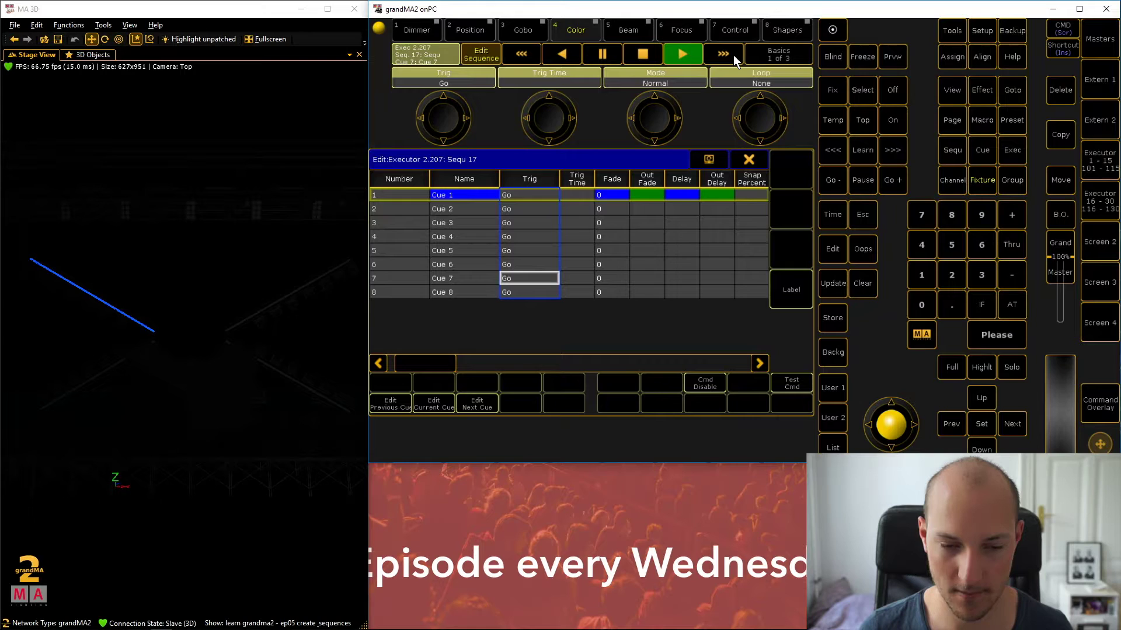
Set the Fade of cues 1 to 8 in sequence 17 to 1 second.
drag(607, 193, 616, 295)
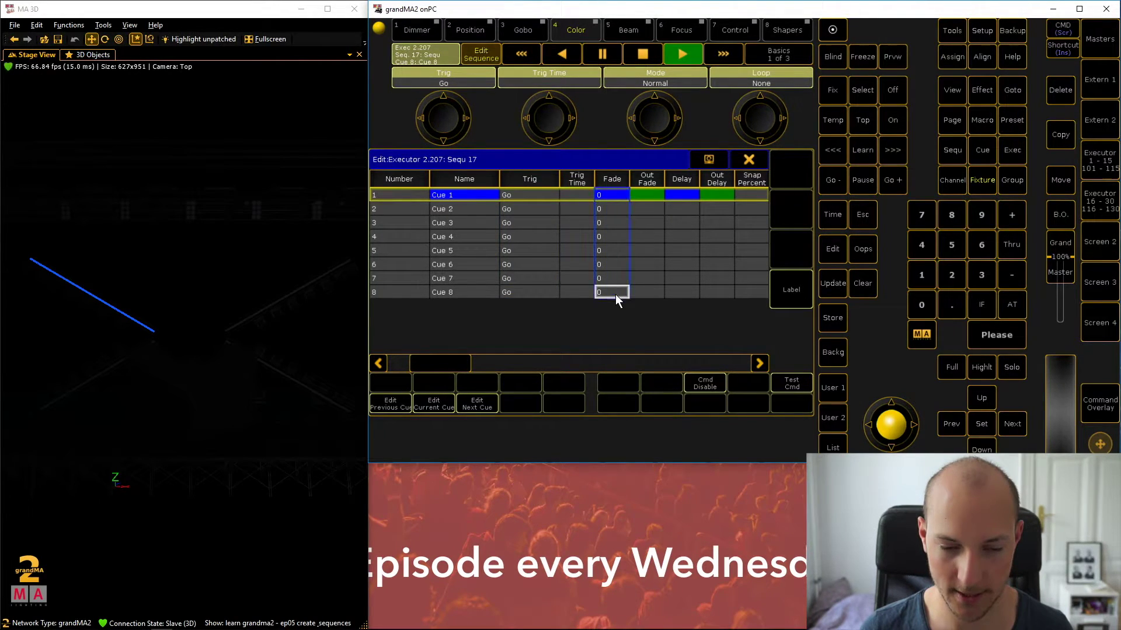
click(612, 292)
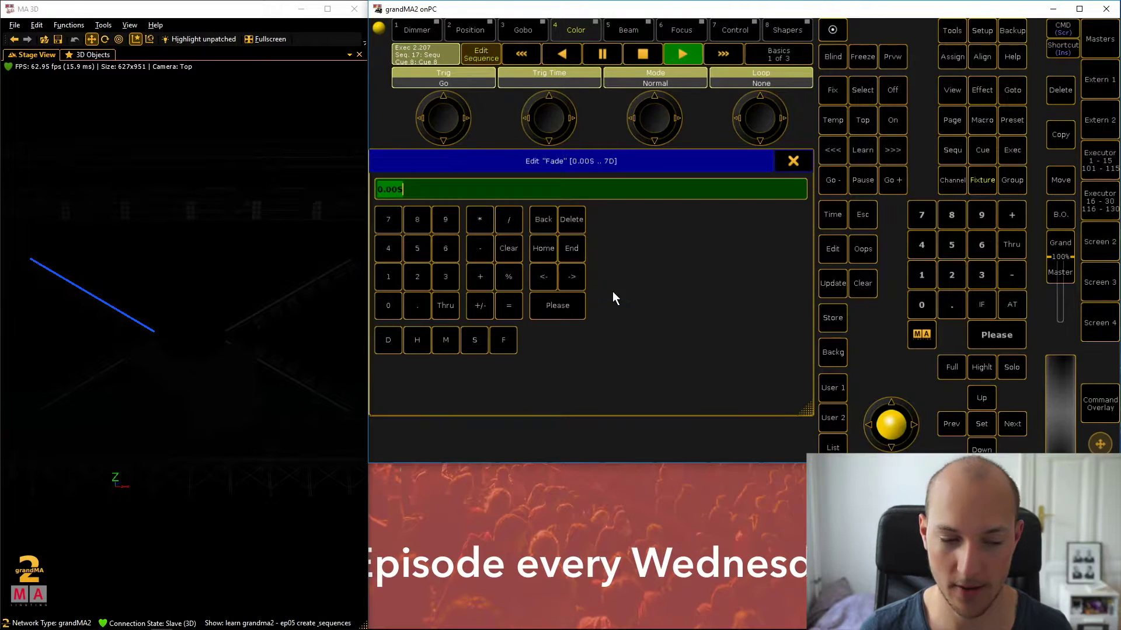
click(392, 275)
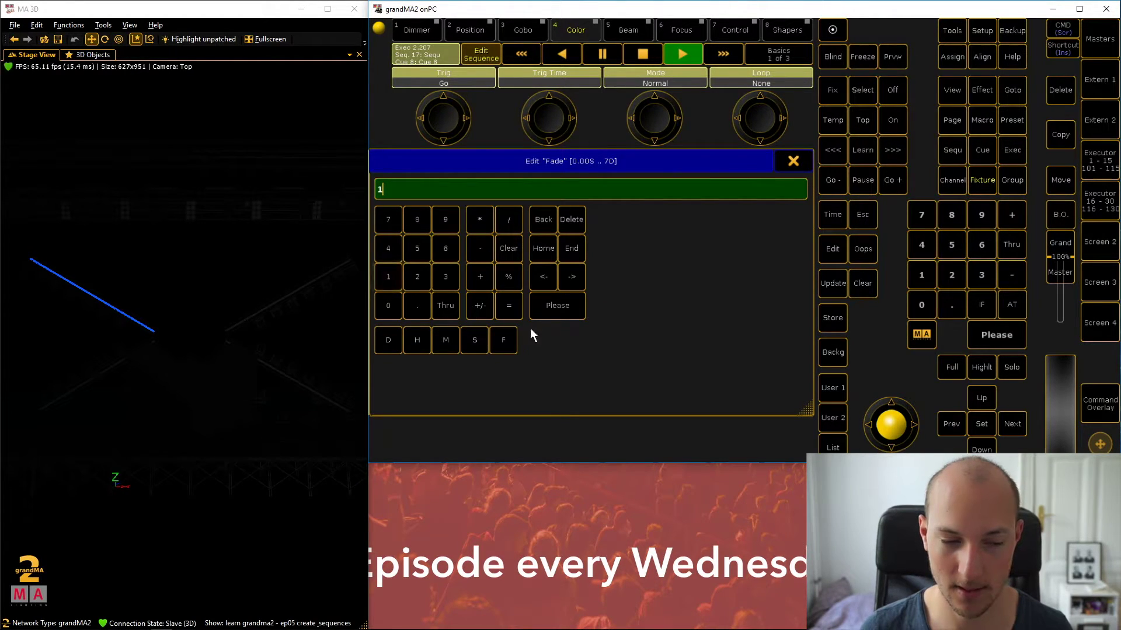
click(558, 306)
Advance sequence 17 with Go from cue 1 to cue 5, watching each cue fade in on the LED bars.
click(690, 53)
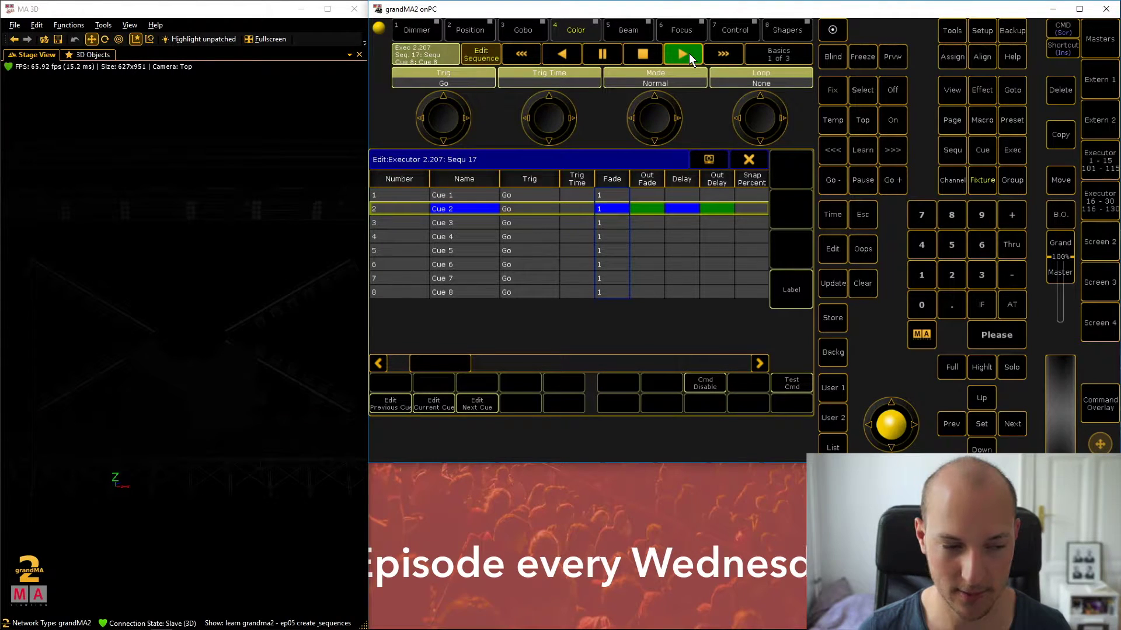
click(689, 53)
click(689, 53)
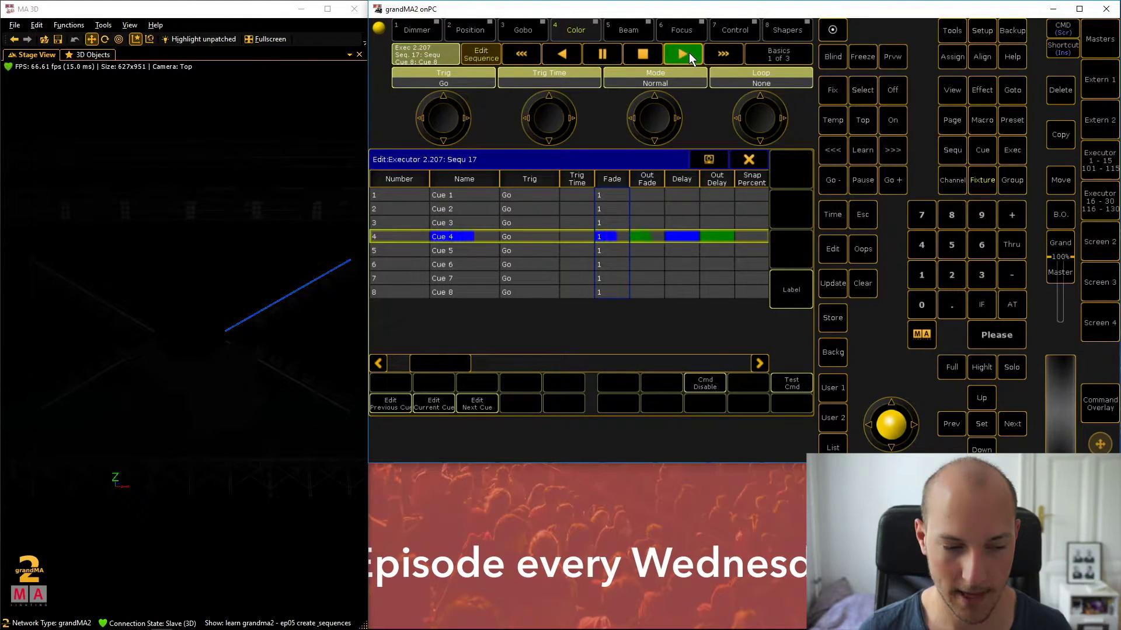
click(689, 54)
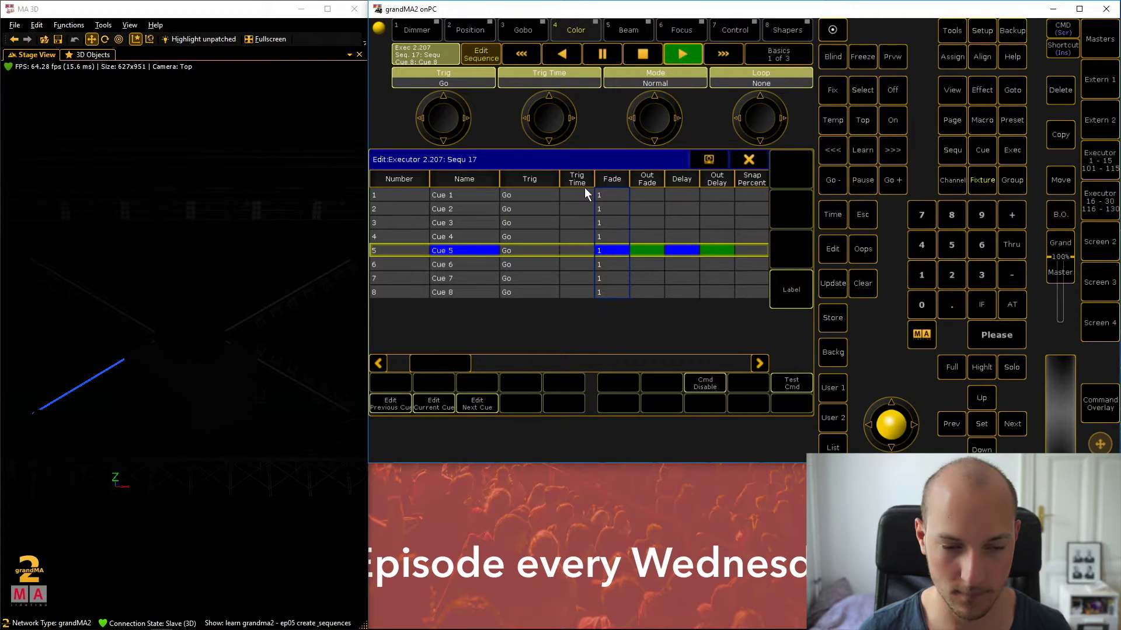
Set cues 1 to 8 in sequence 17 to trigger by Time with a Trig Time of 0.5, and stop the running sequence.
click(534, 292)
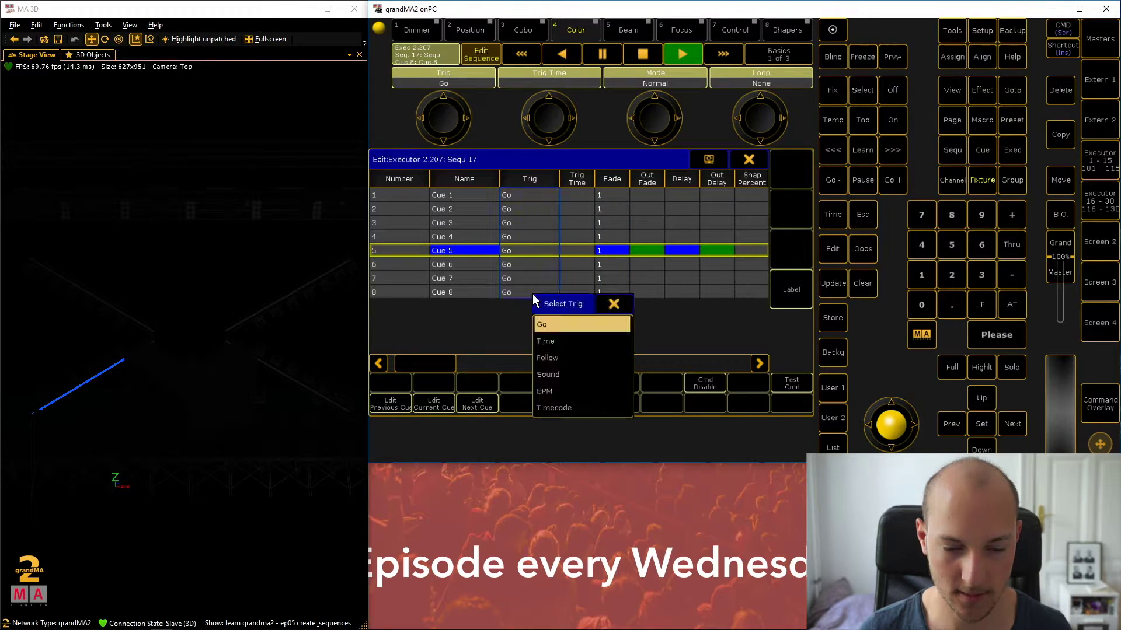
click(551, 342)
click(577, 292)
click(578, 293)
text(0.5)
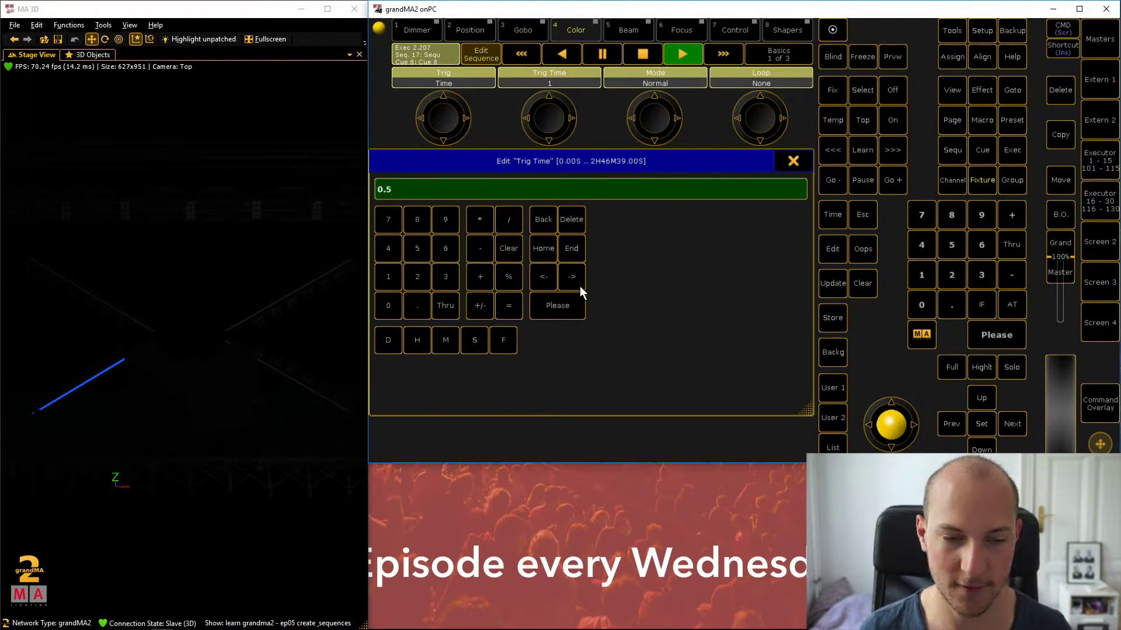
key(Return)
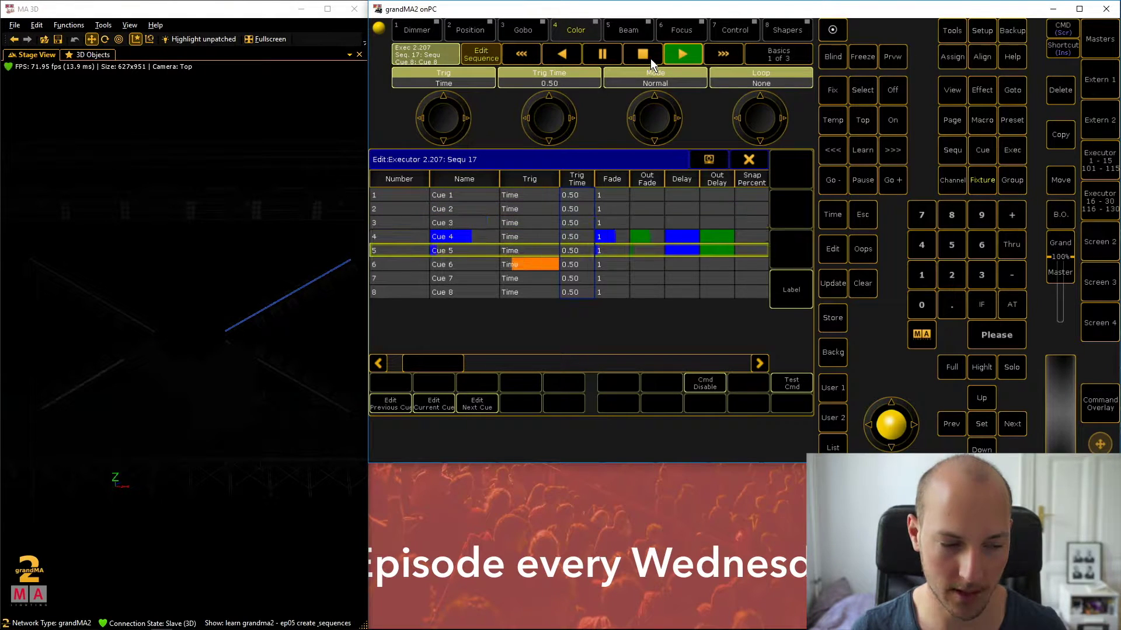
click(653, 57)
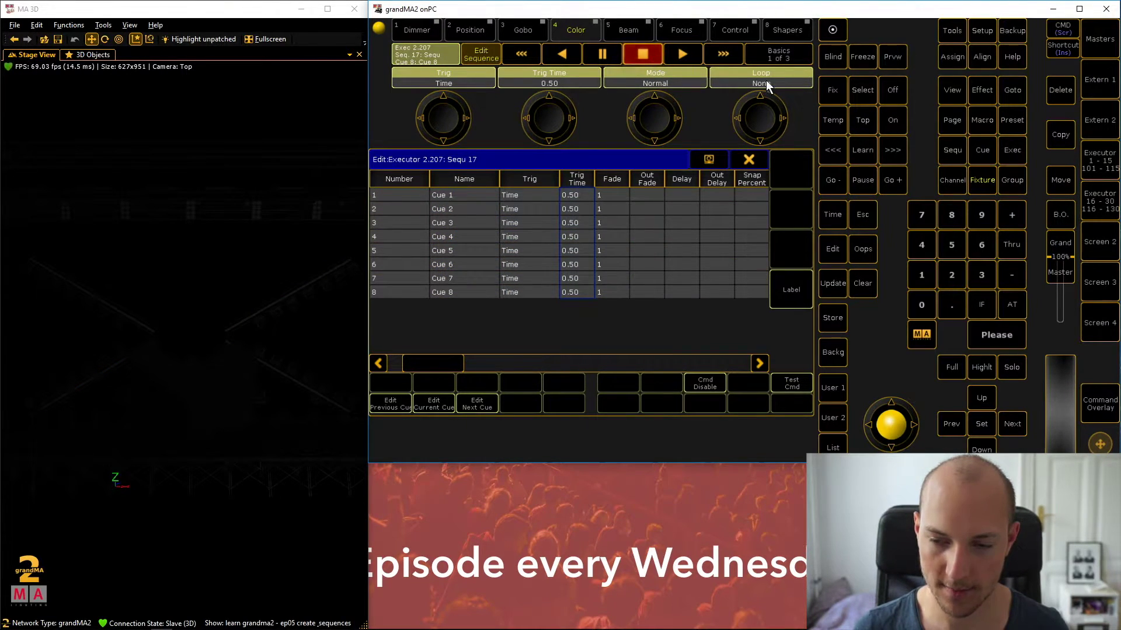
Show executors 1 to 15 and fire Go repeatedly on the X LED executor 4, watching its cues run.
click(1095, 154)
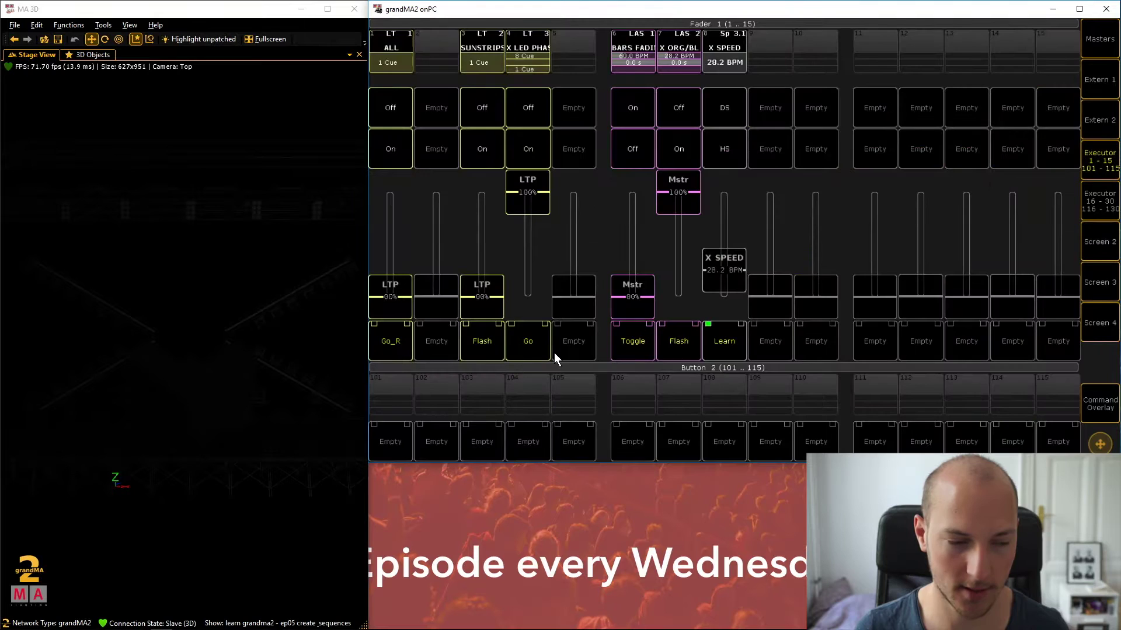
click(517, 346)
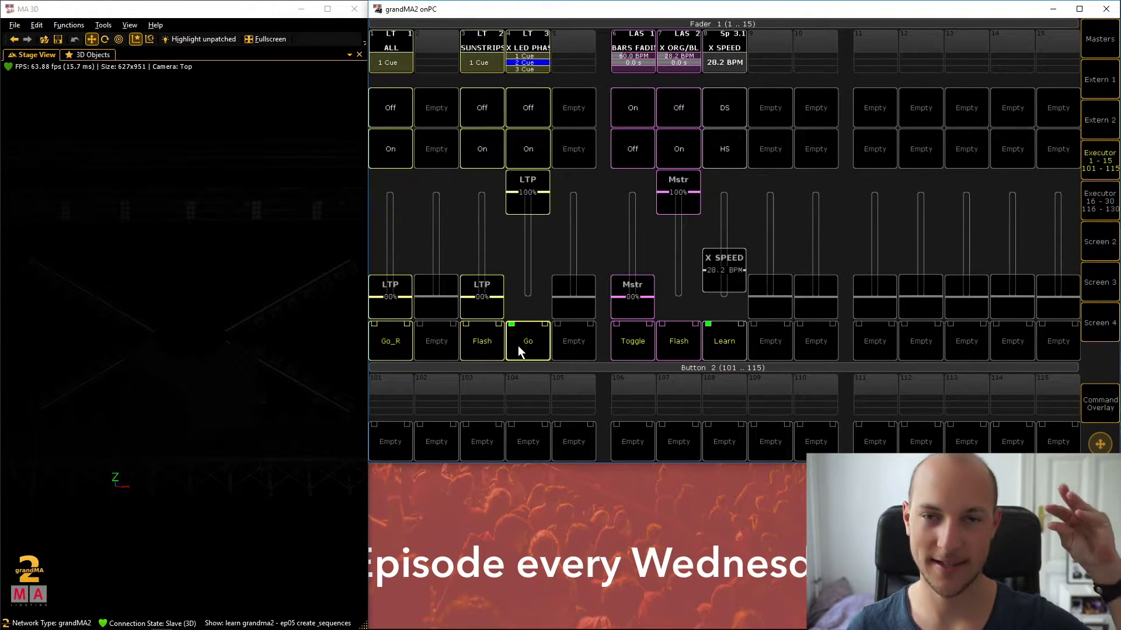
click(517, 346)
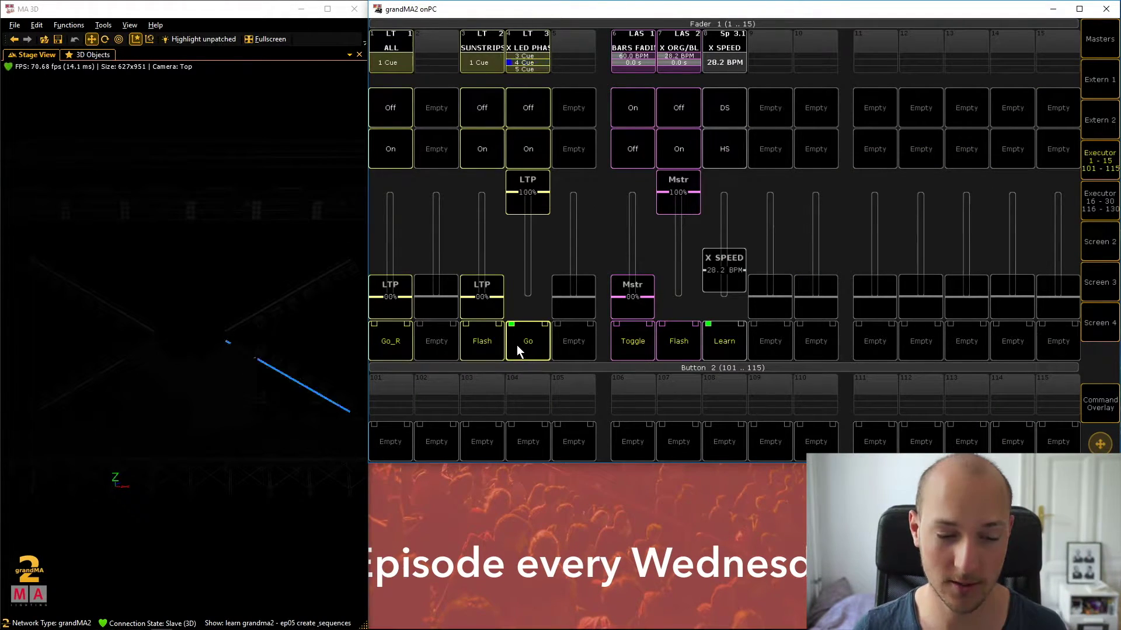
click(518, 346)
click(518, 346)
click(519, 348)
click(525, 345)
click(524, 345)
click(525, 345)
click(525, 345)
click(525, 345)
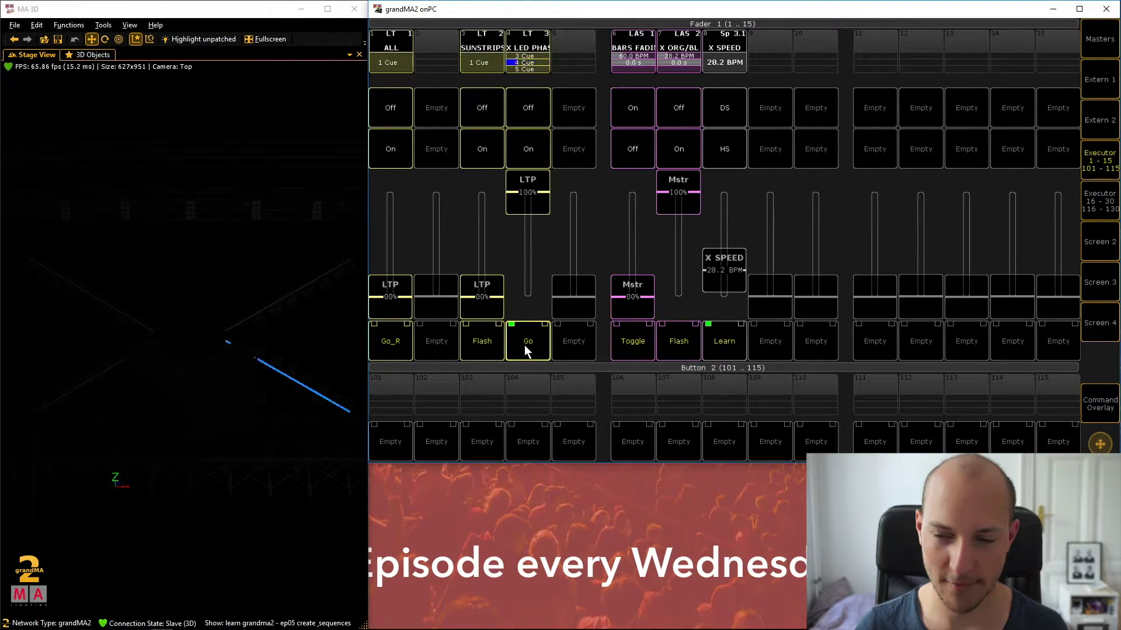
click(524, 345)
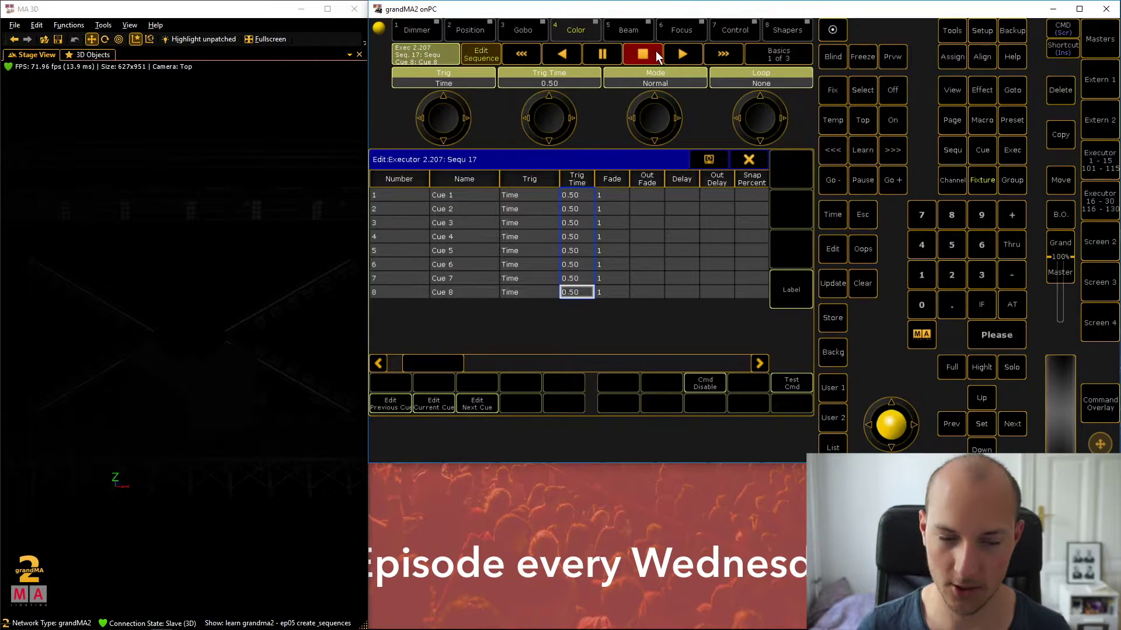
Run sequence 17, pause it mid-run and set the trigger of cues 1 to 8 to Go.
click(687, 52)
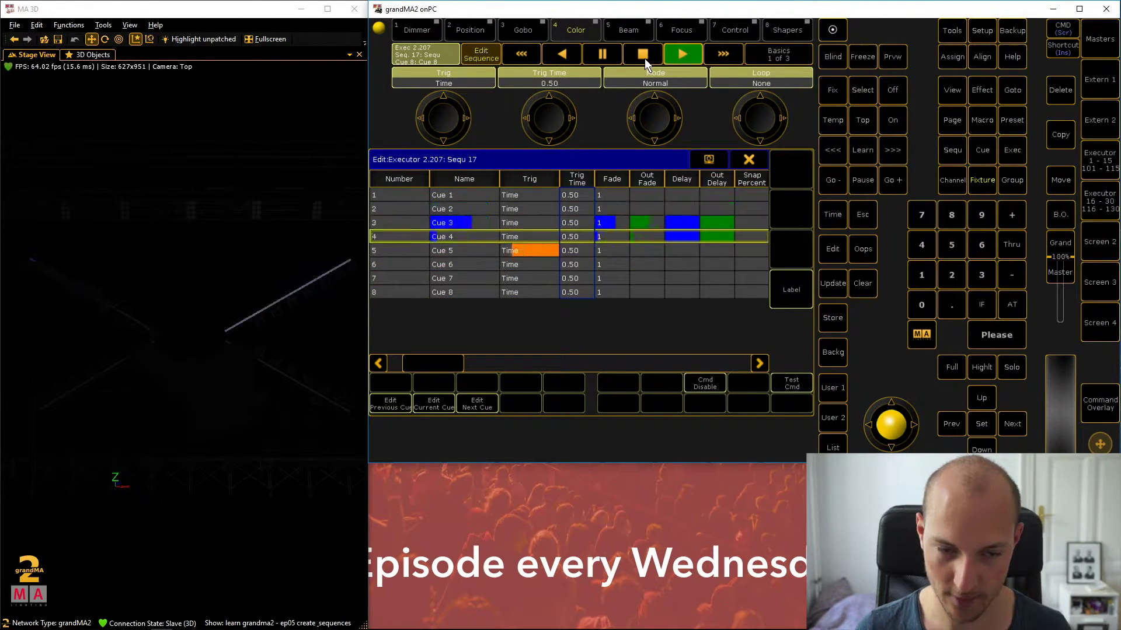
click(595, 57)
click(534, 295)
click(537, 291)
click(561, 321)
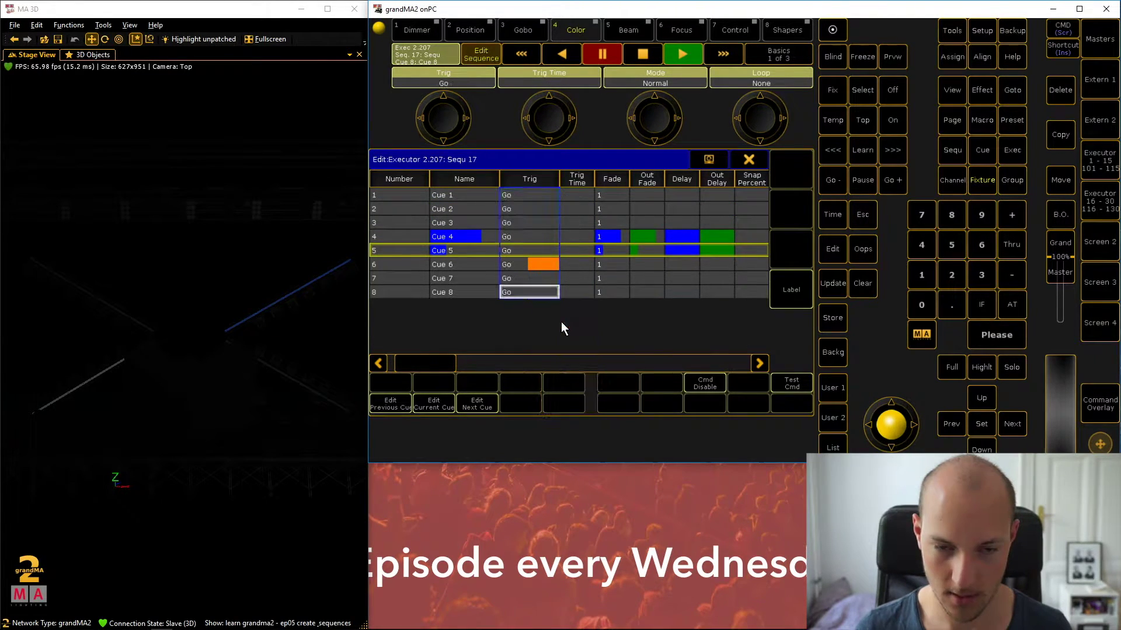
Resume sequence 17 and advance it with Go to cue 8, watching the one-second fades.
click(679, 50)
click(678, 50)
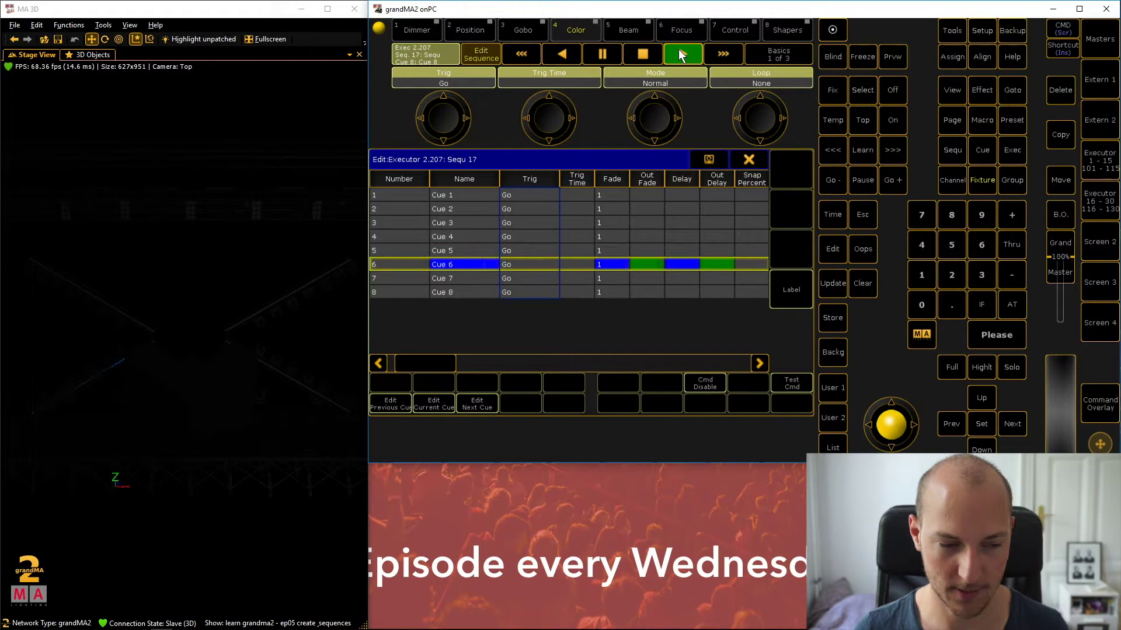
click(679, 50)
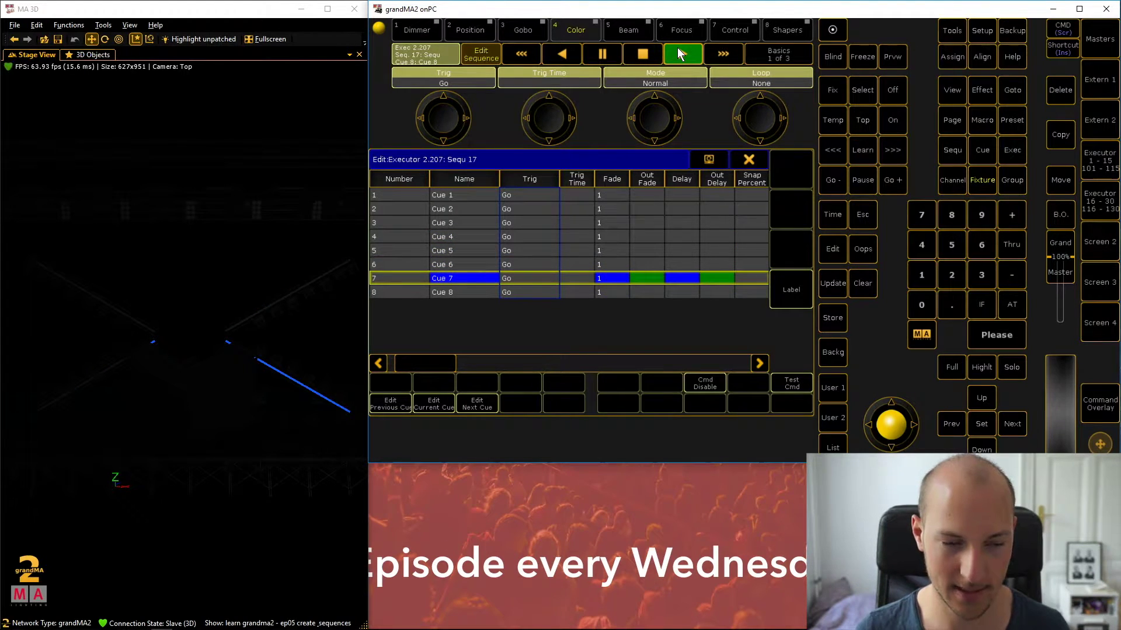
click(681, 53)
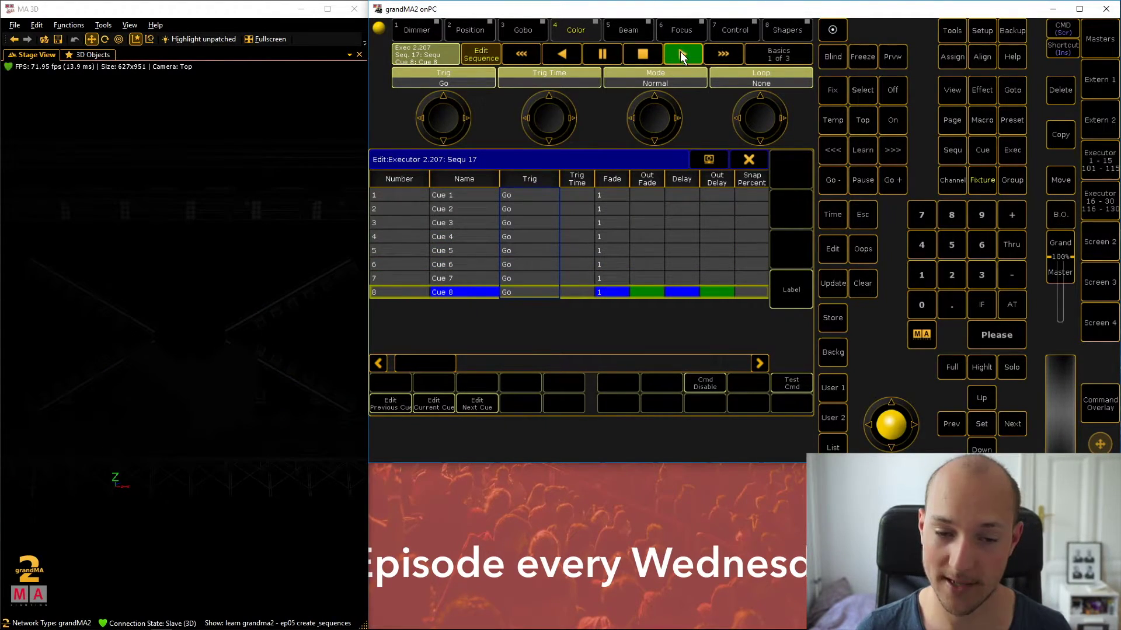
Skip forward and backward through the cues of sequence 17 with the instant jump commands, comparing them with the normal Go.
click(724, 54)
click(535, 52)
click(535, 51)
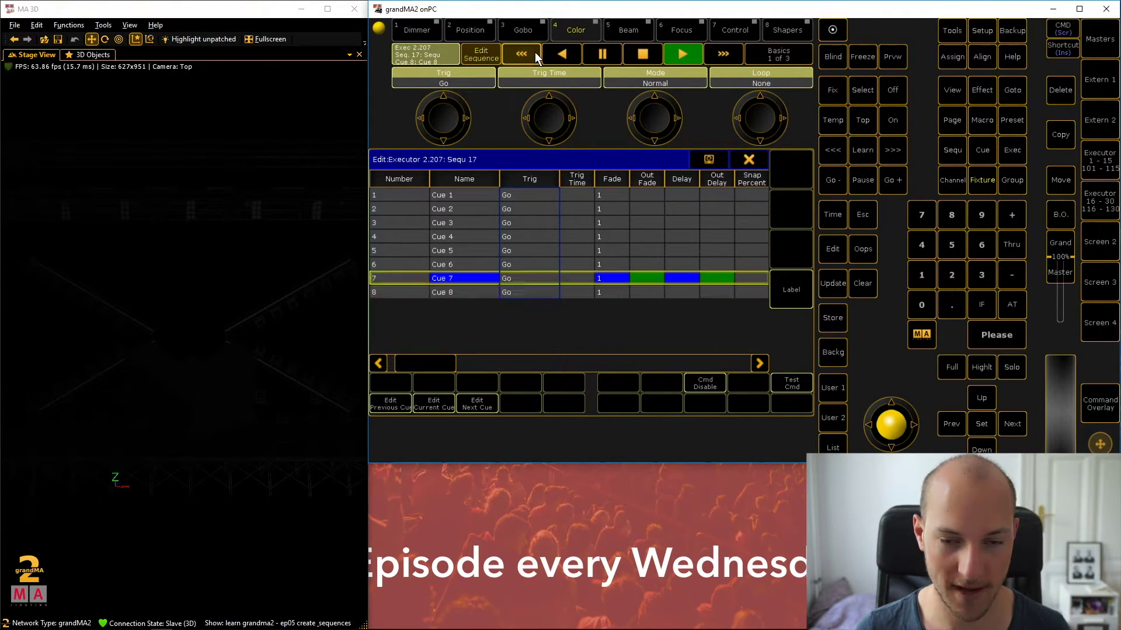
click(728, 52)
click(728, 51)
click(728, 51)
click(728, 51)
click(727, 51)
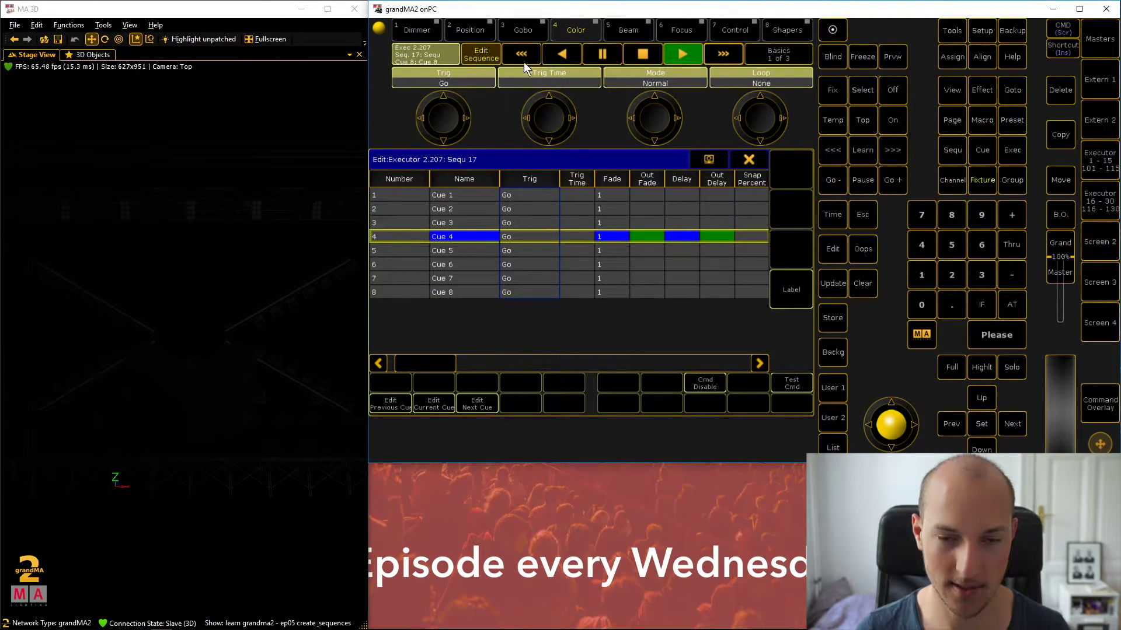
click(722, 50)
click(722, 50)
click(722, 49)
click(722, 51)
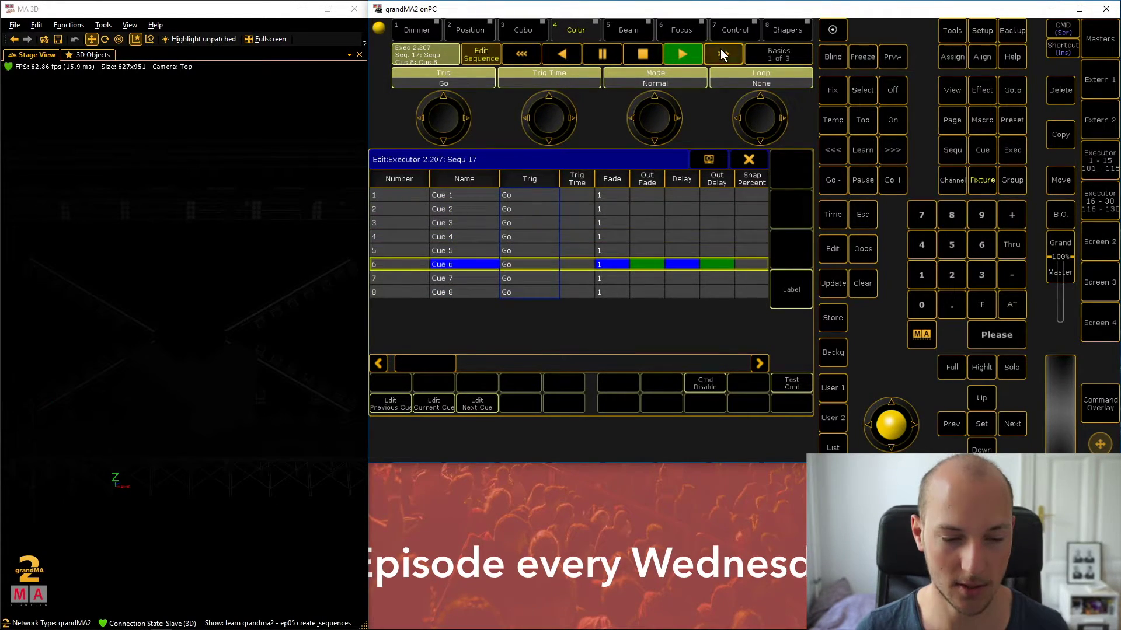
click(722, 50)
click(722, 52)
click(721, 52)
click(722, 52)
click(721, 52)
click(721, 52)
click(722, 51)
click(722, 51)
click(721, 51)
click(722, 51)
click(722, 50)
click(722, 51)
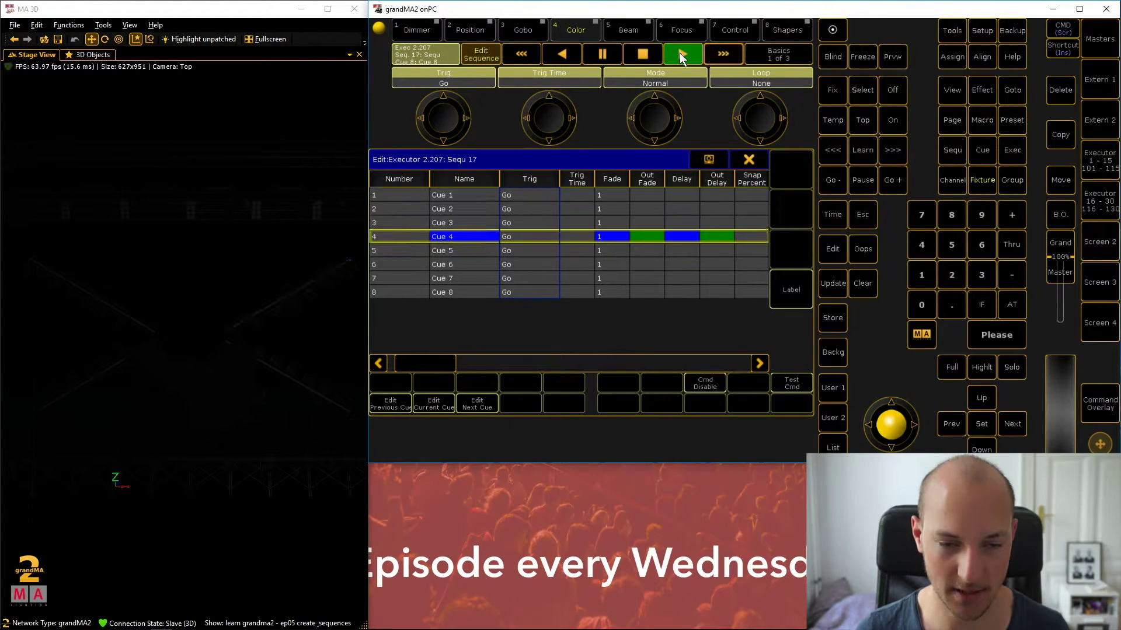
Step sequence 17 backward with Go Back from cue 4 through cue 1 to cue 8.
click(559, 52)
click(559, 52)
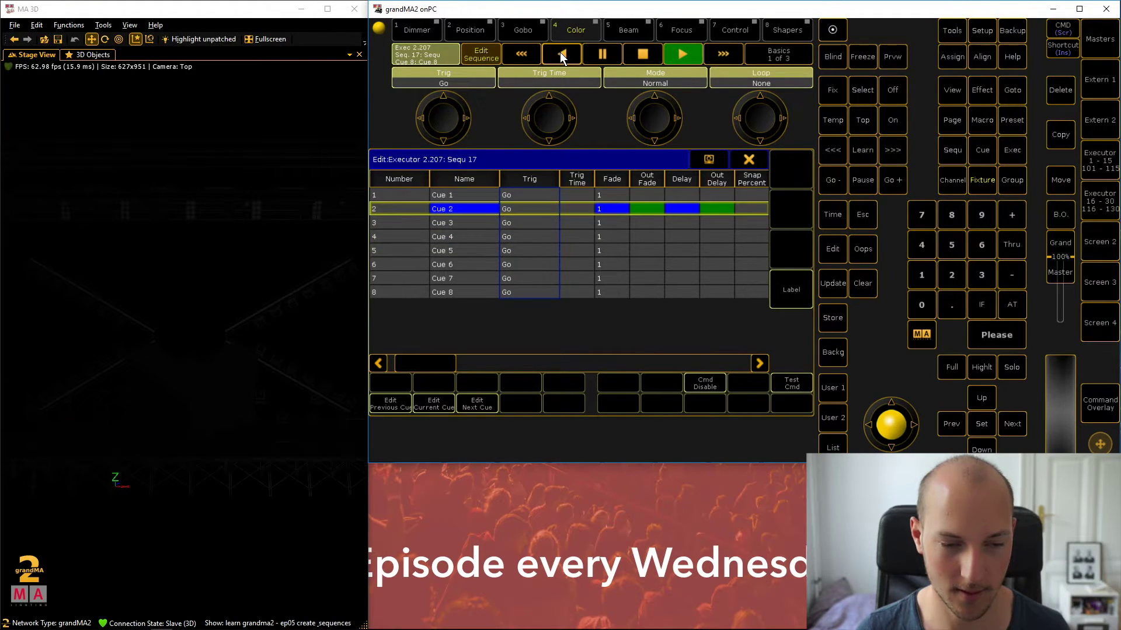
click(559, 52)
click(560, 52)
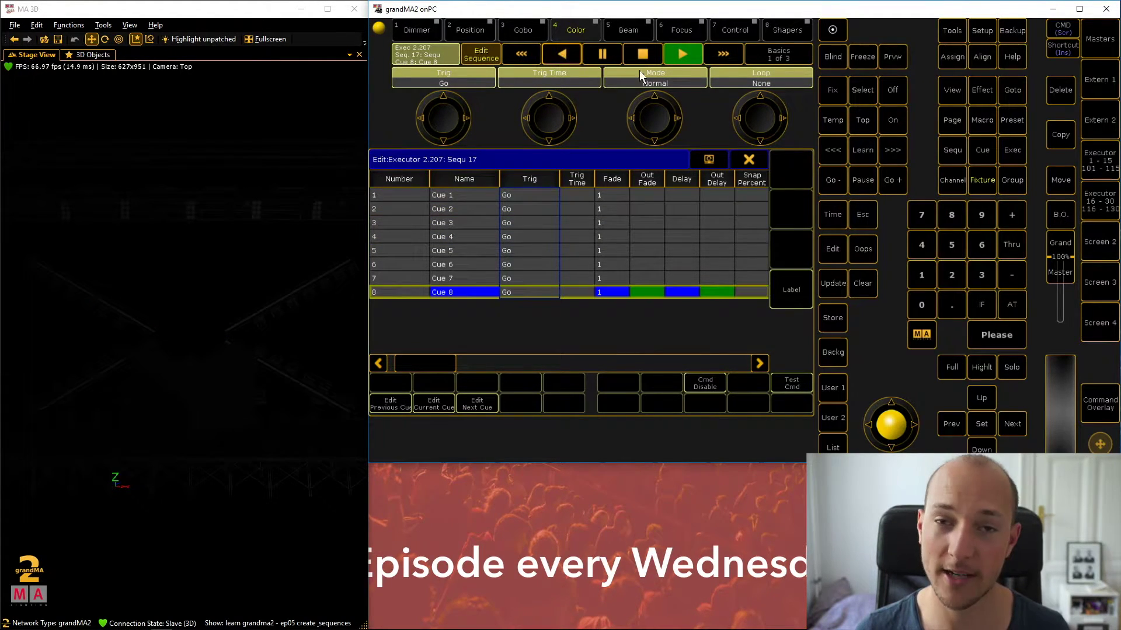
Advance sequence 17 with Go to cue 3, select the Trig cells of cues 1 to 8, and jump back to cue 1.
click(685, 54)
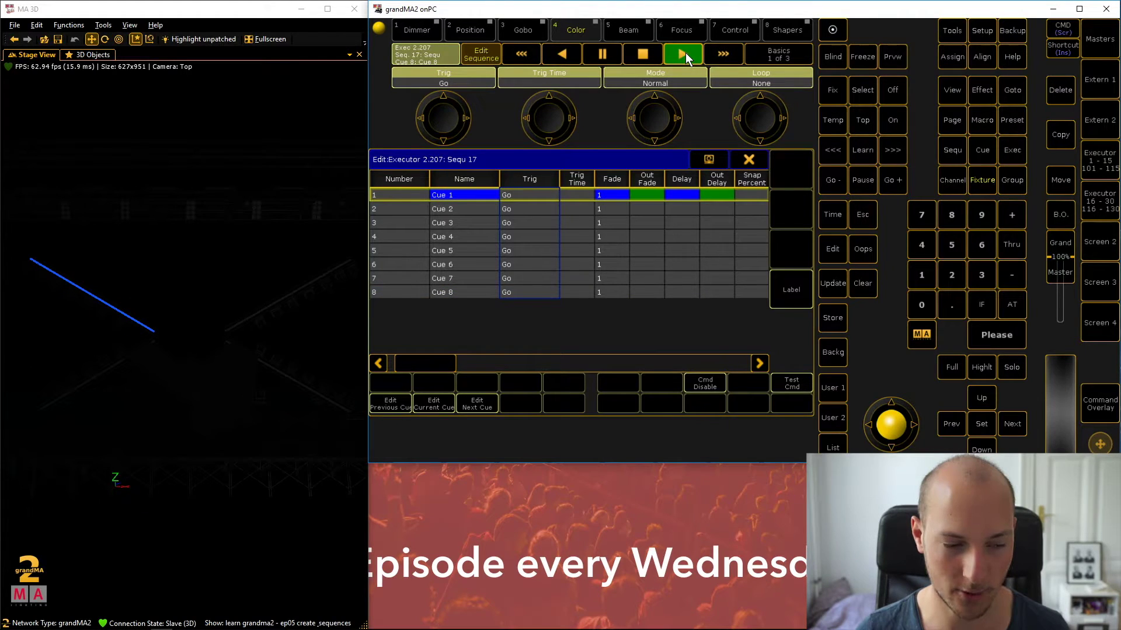
click(685, 52)
click(685, 53)
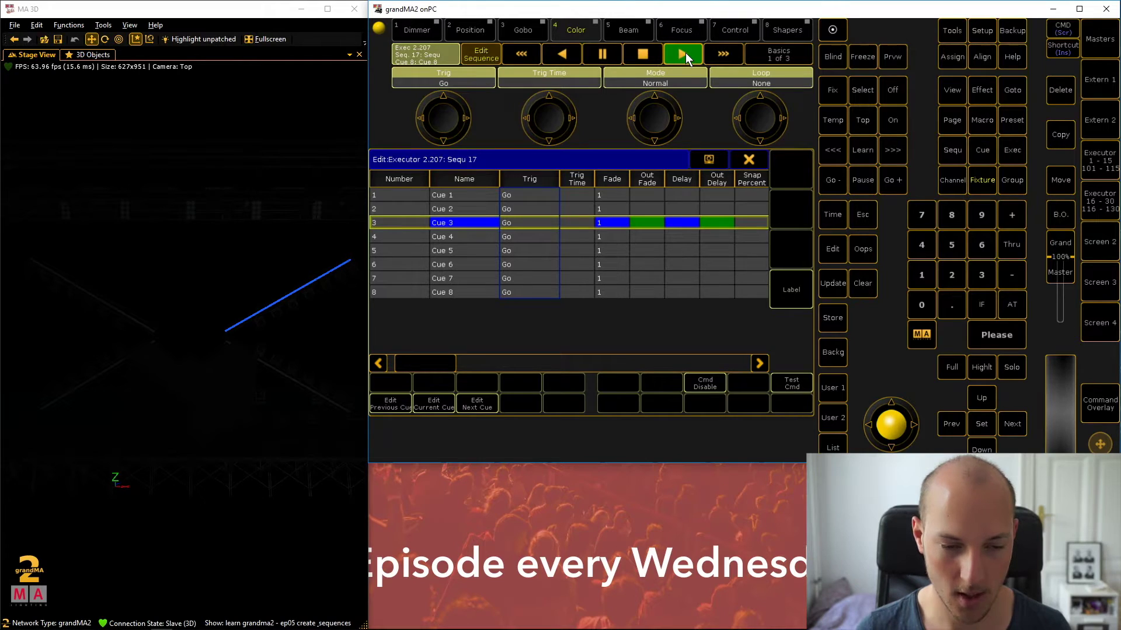
drag(521, 191, 538, 295)
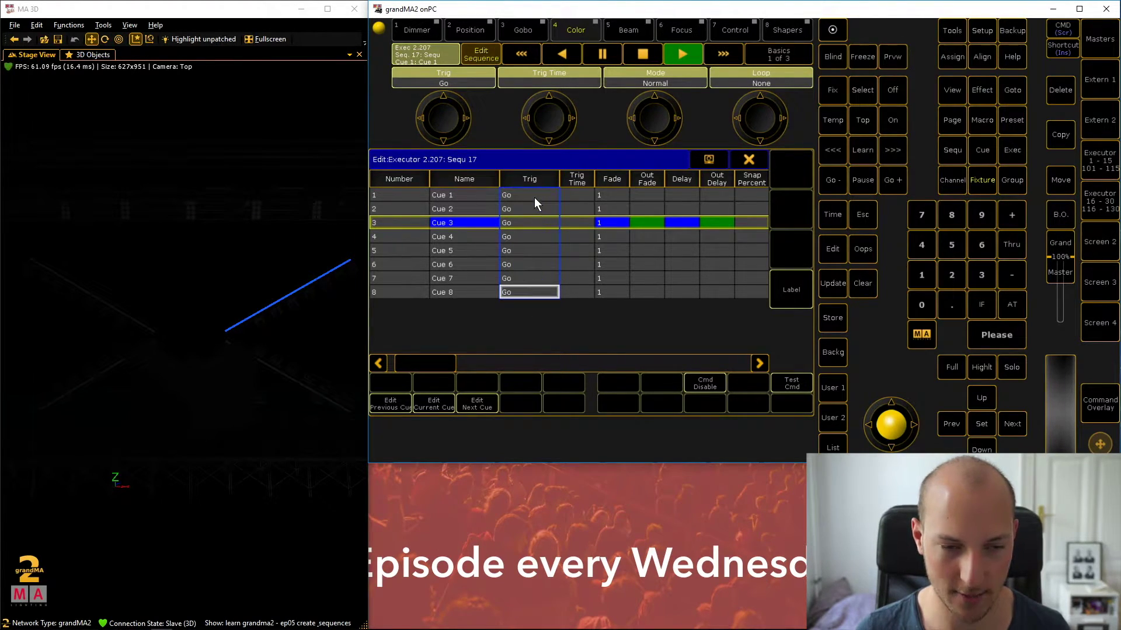
click(520, 56)
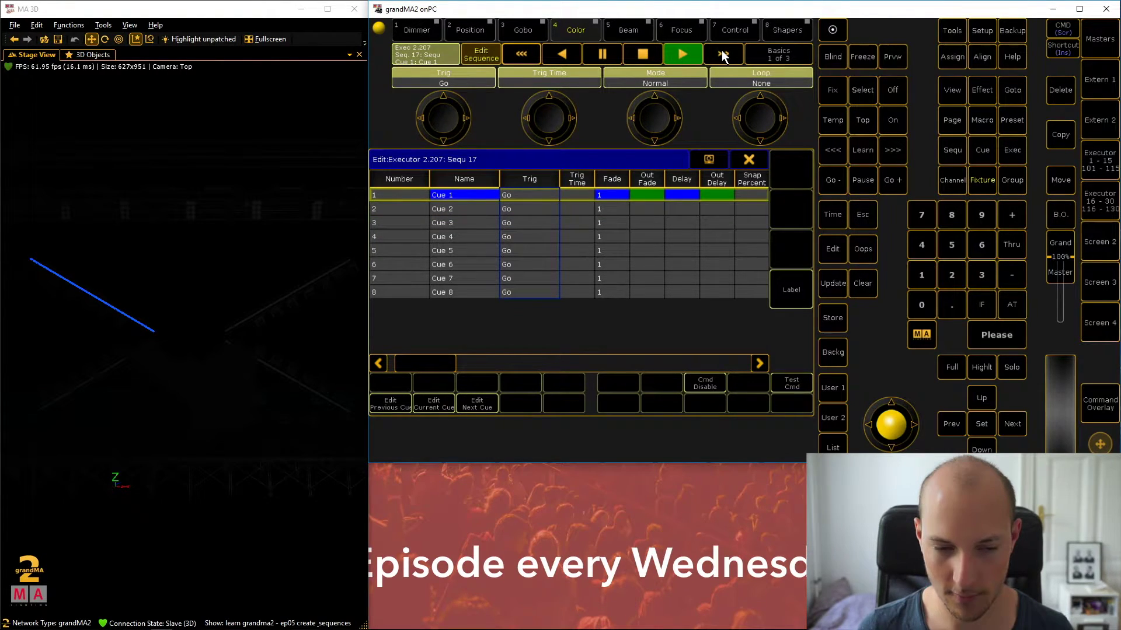
Step sequence 17 through cues 1 to 3 with Go and the instant jump commands, comparing how the bars fade.
click(682, 53)
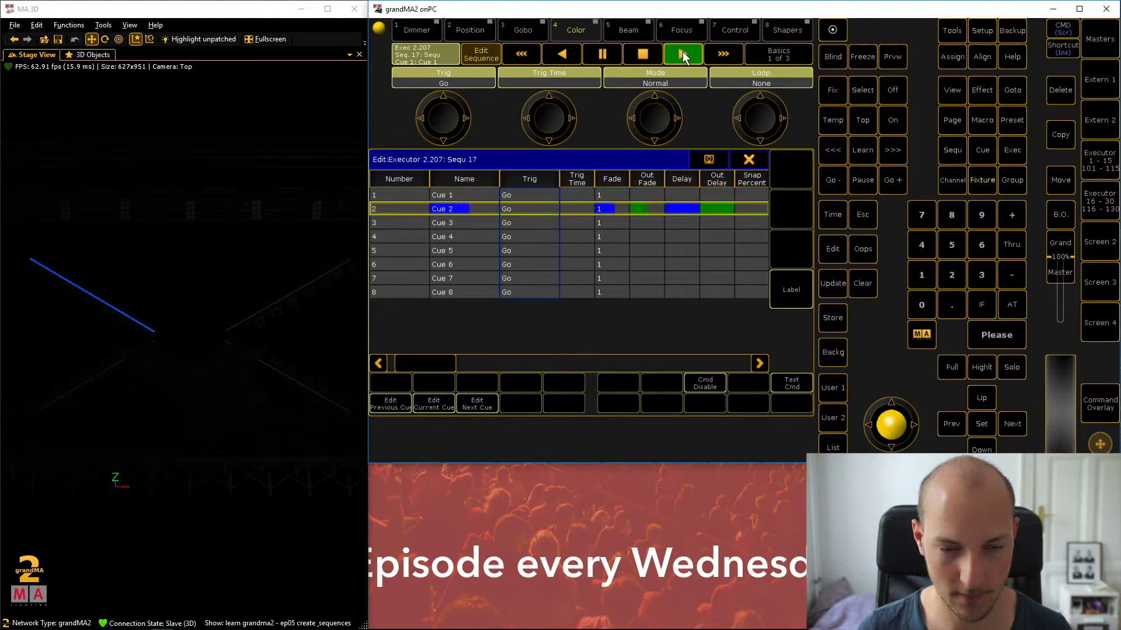
click(532, 54)
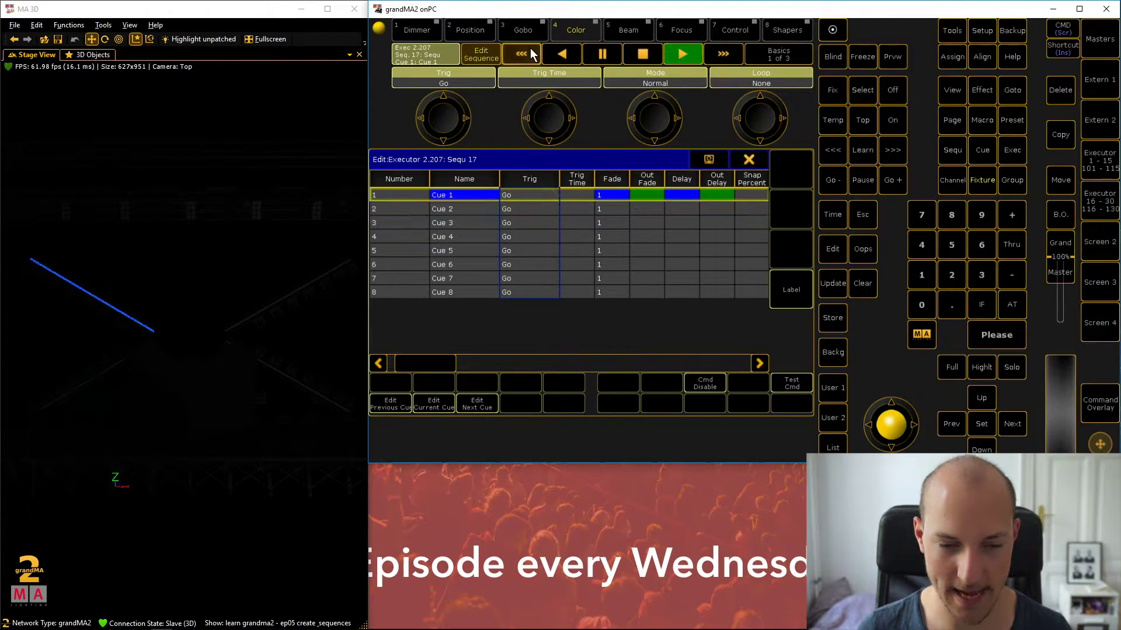
click(604, 208)
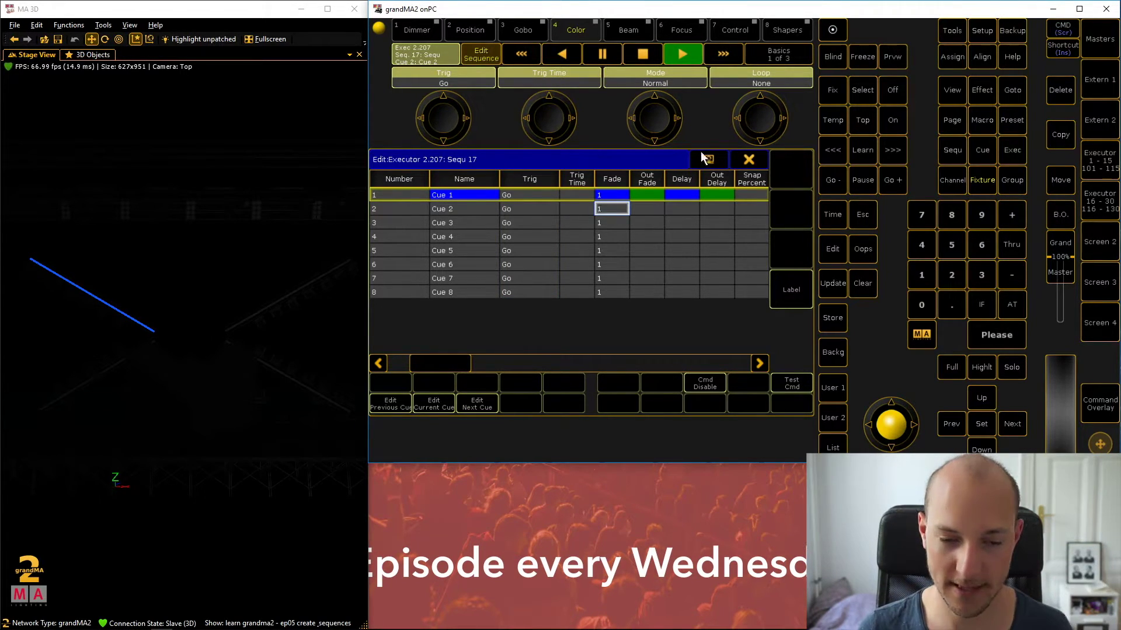
click(726, 54)
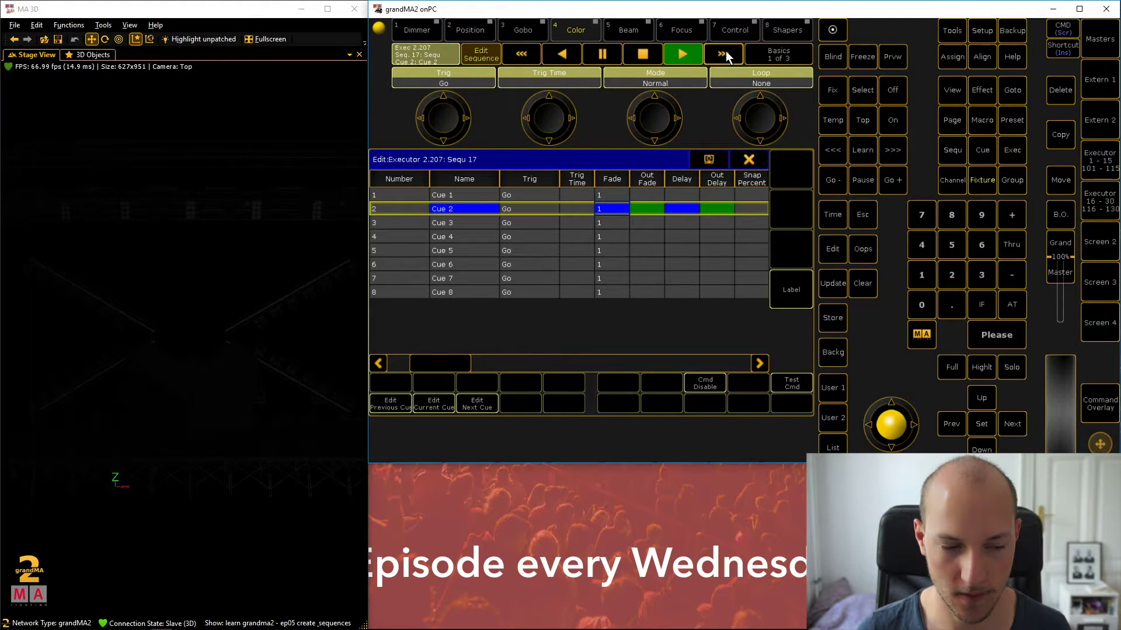
click(725, 52)
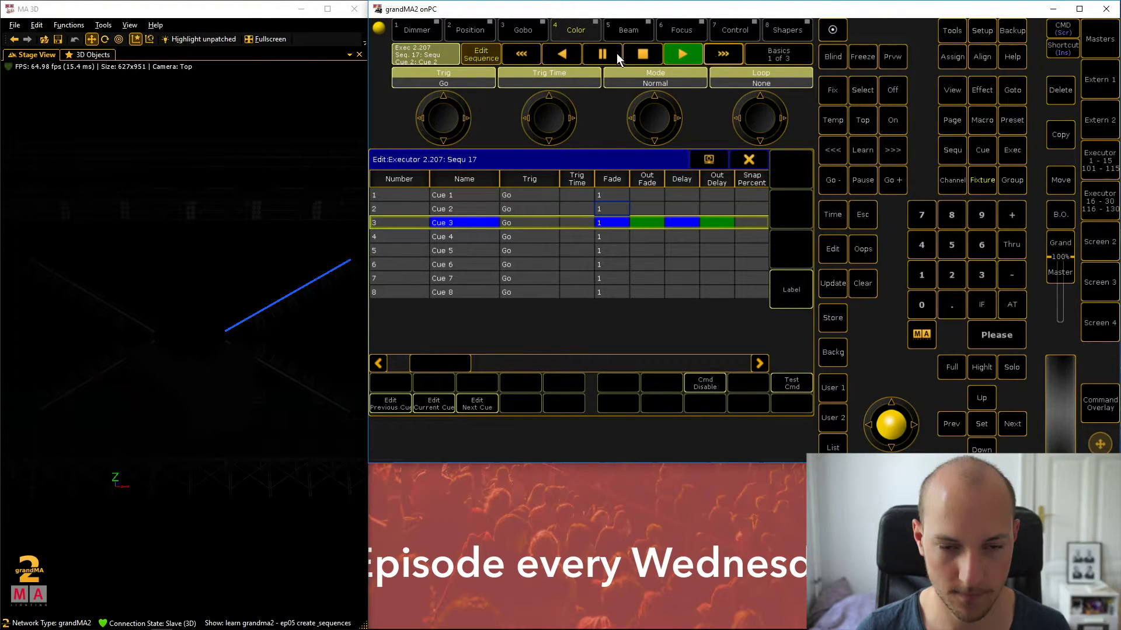
click(523, 56)
click(681, 52)
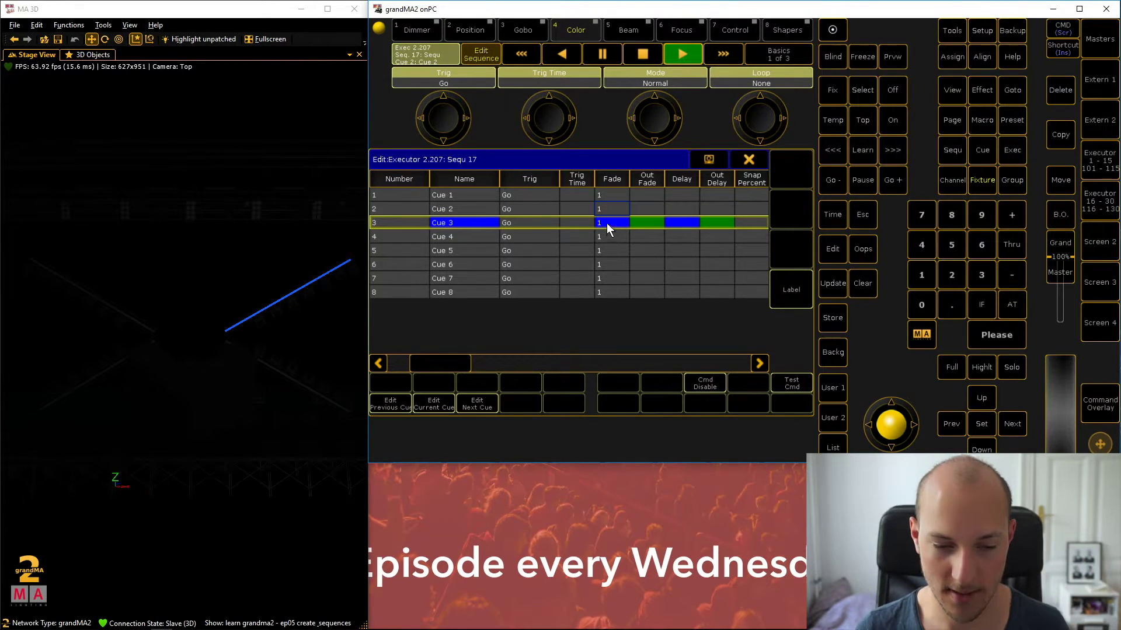
Set the fade times of cues 3 and 5 to 0, advancing from cue 3 to cue 5 with Go in between.
right_click(606, 223)
click(390, 311)
click(553, 305)
click(675, 52)
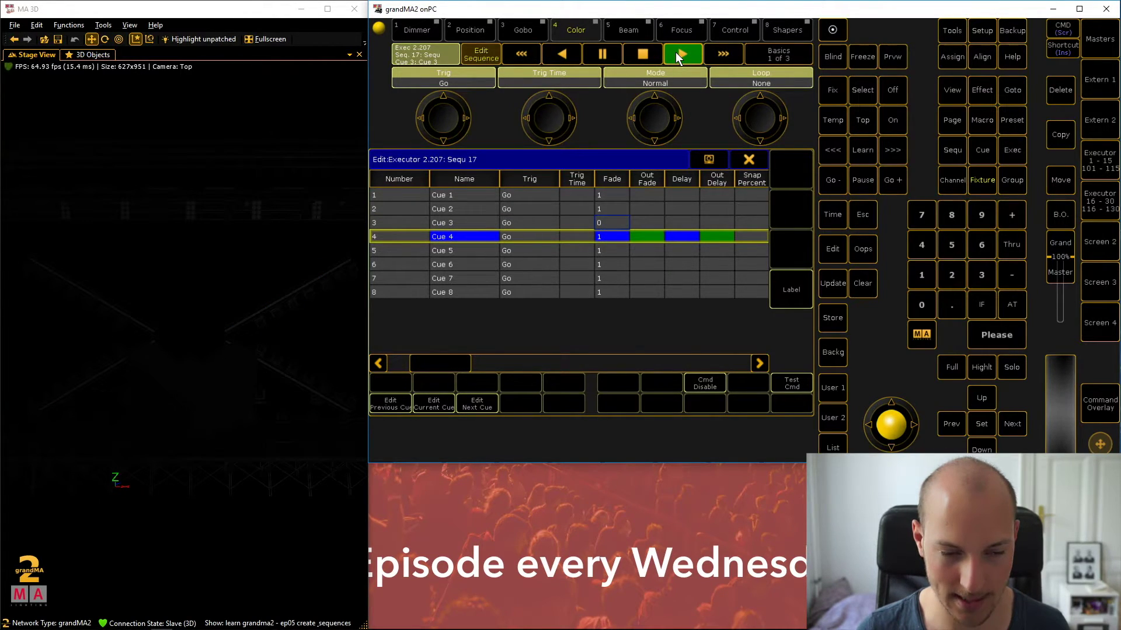
click(677, 52)
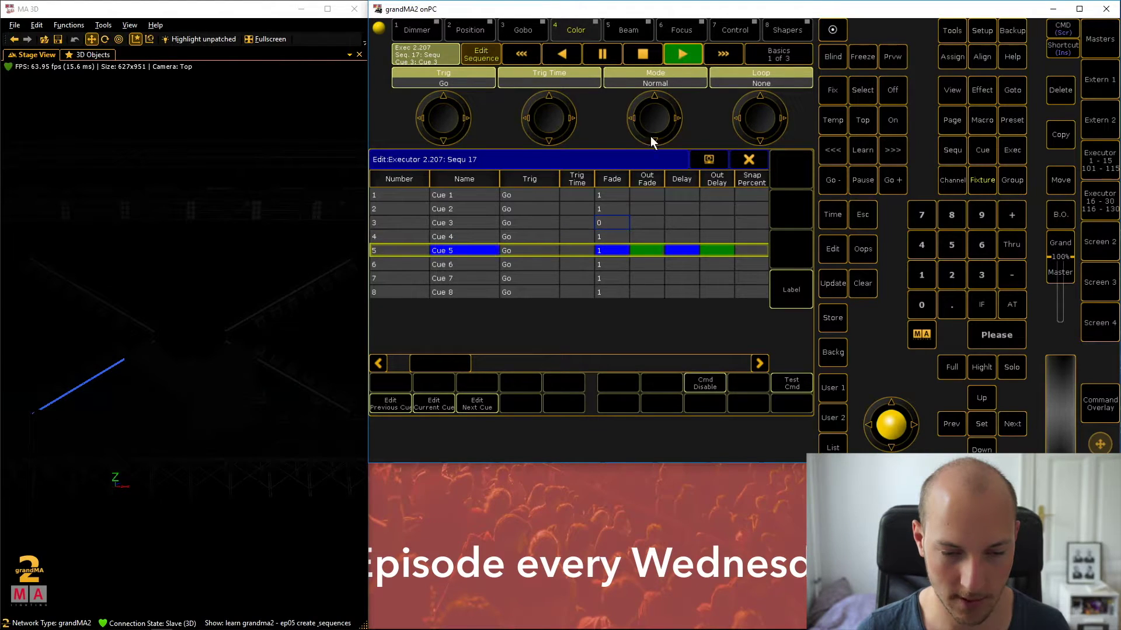
click(603, 250)
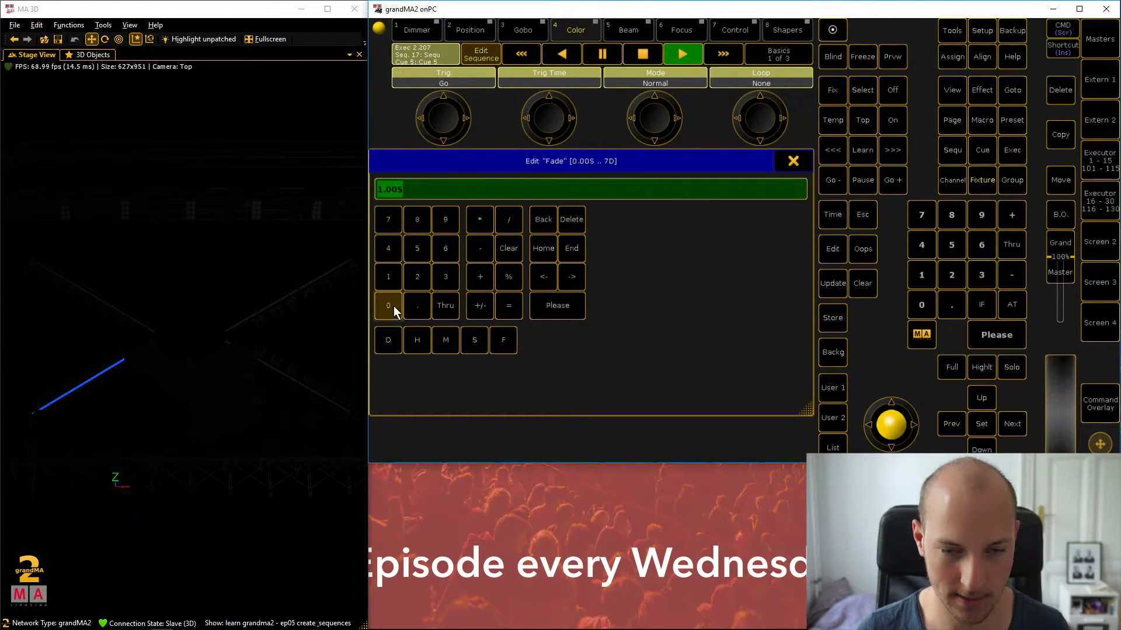
click(561, 306)
Set the fade times of cues 7 and 1 to 0, advancing the sequence with Go to reach each one and on to cue 2.
click(681, 55)
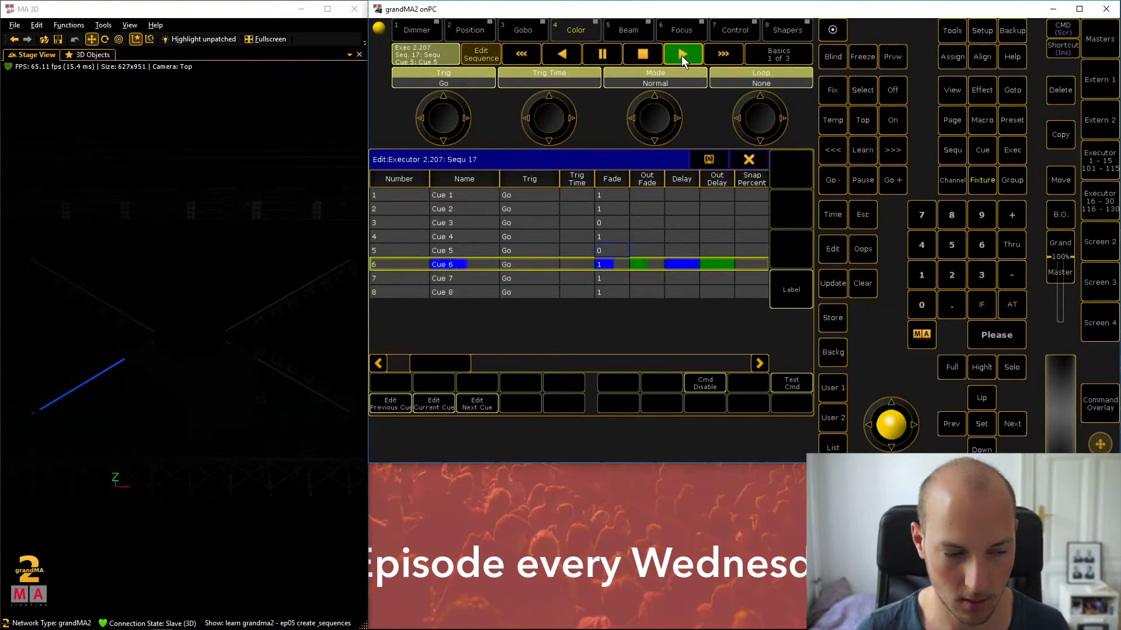
click(681, 55)
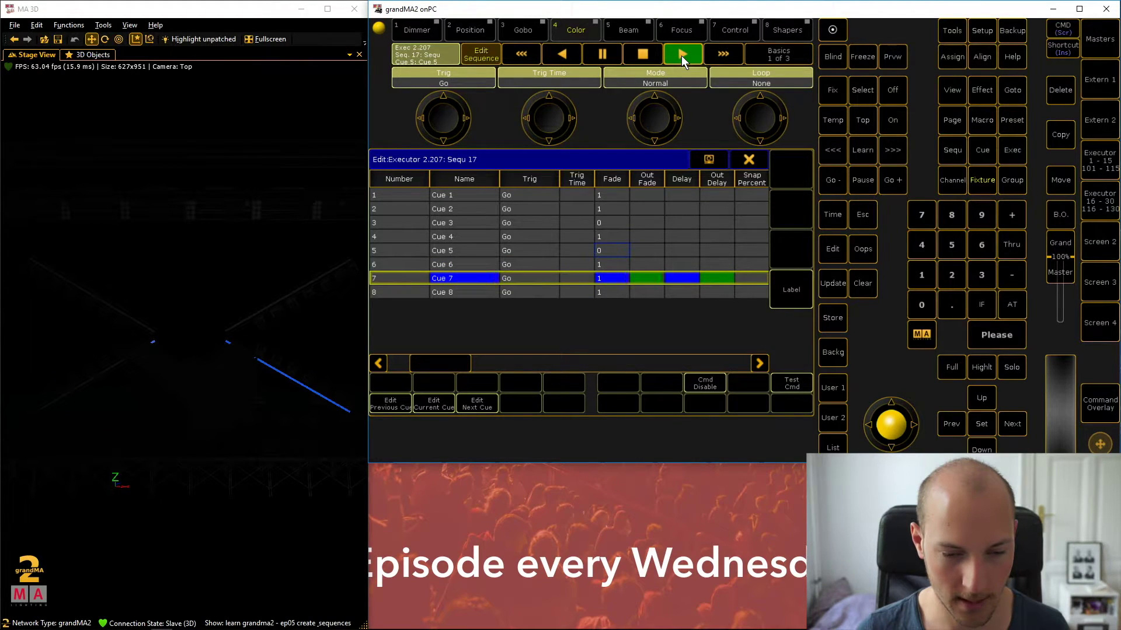
click(605, 280)
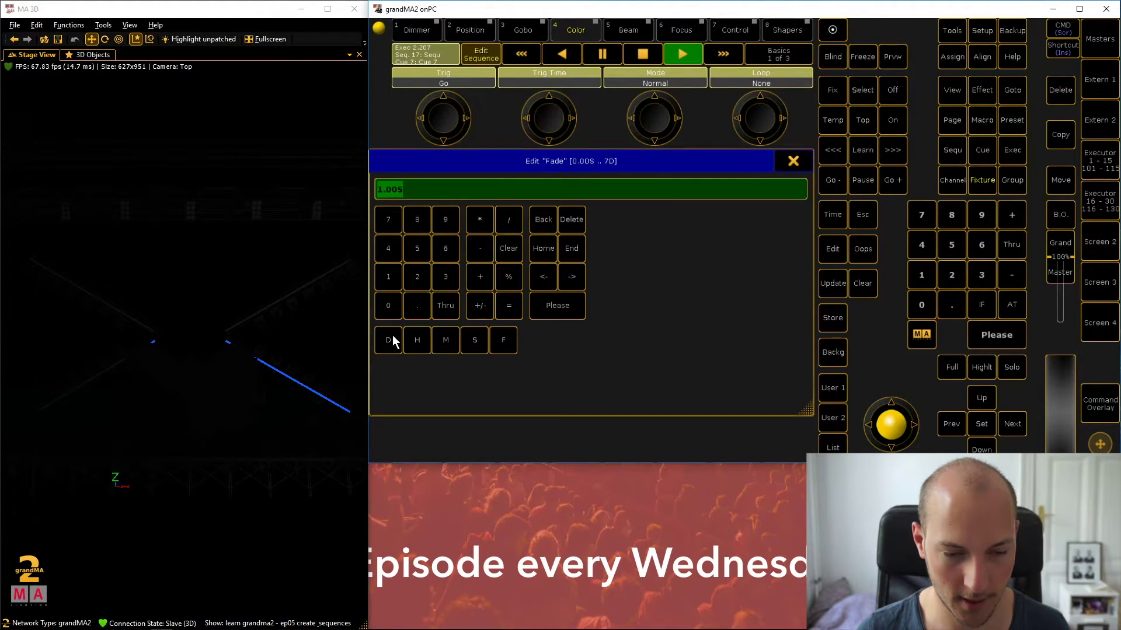
click(558, 305)
click(687, 52)
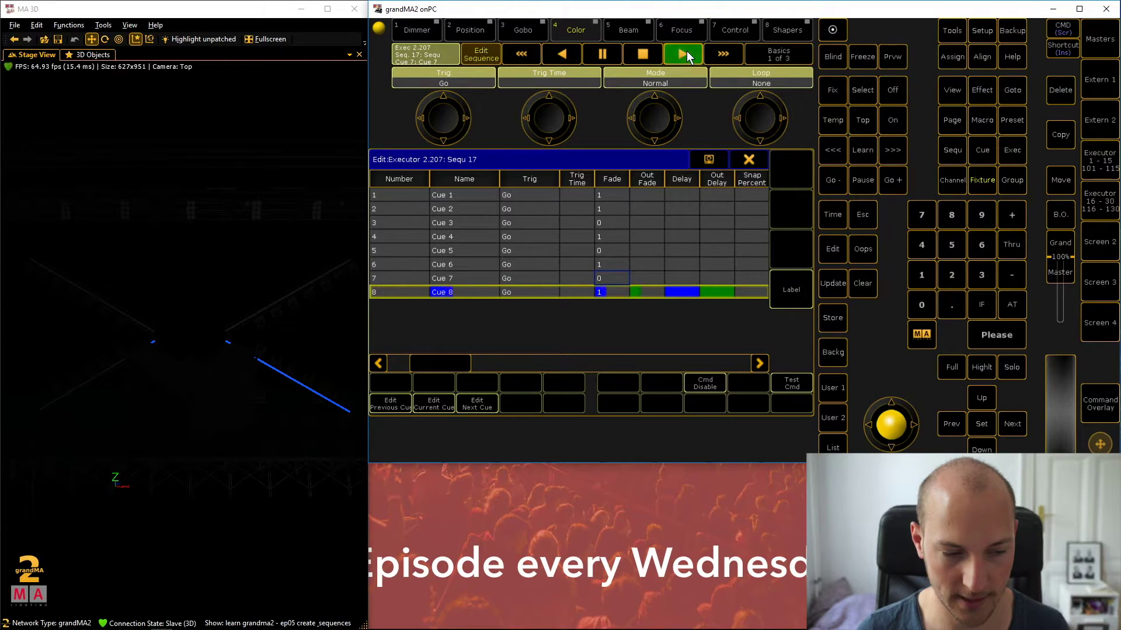
click(686, 52)
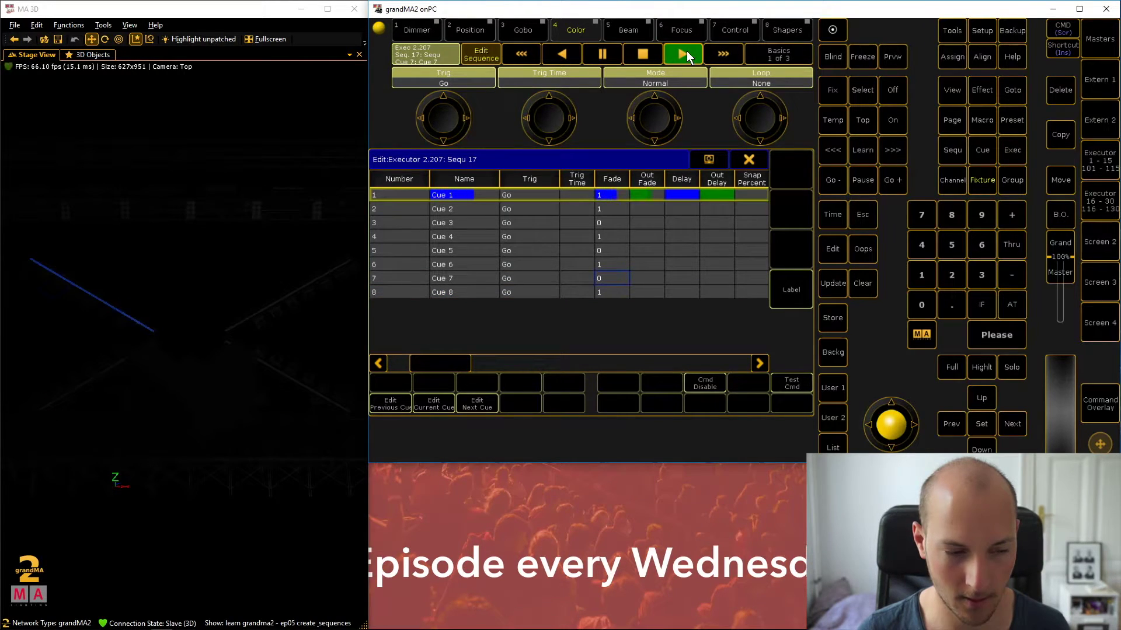
click(605, 195)
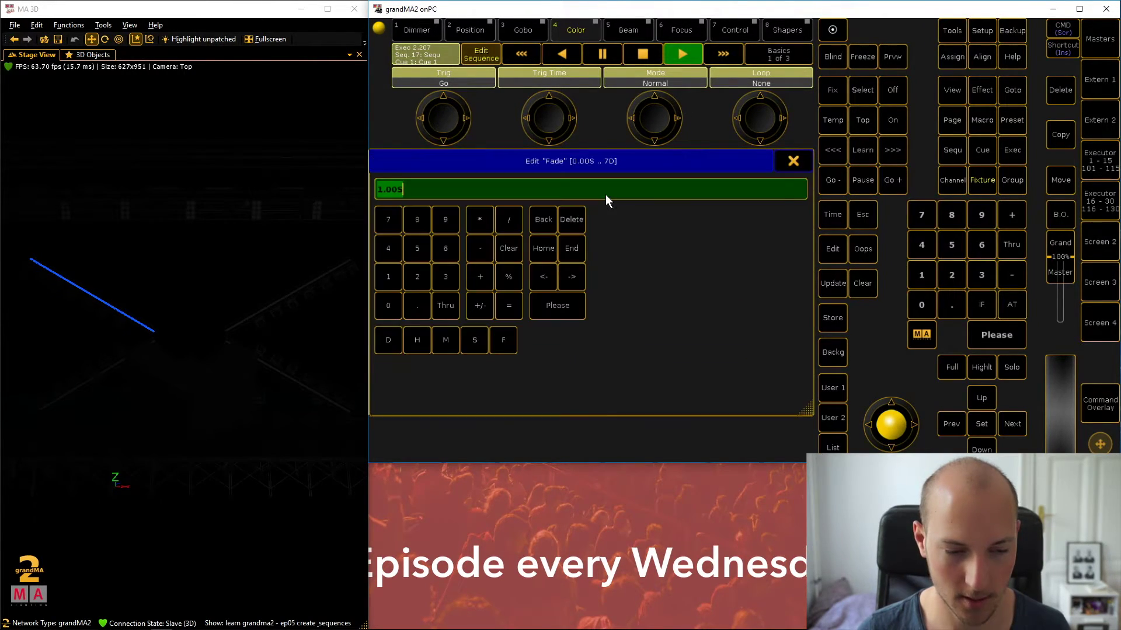
click(582, 308)
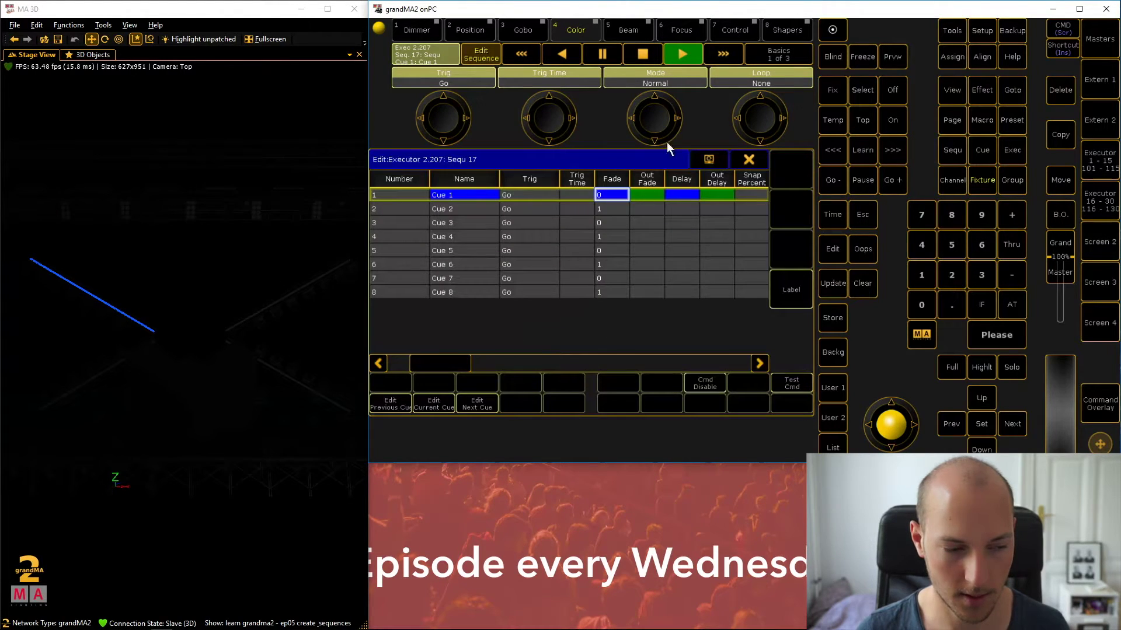
click(684, 55)
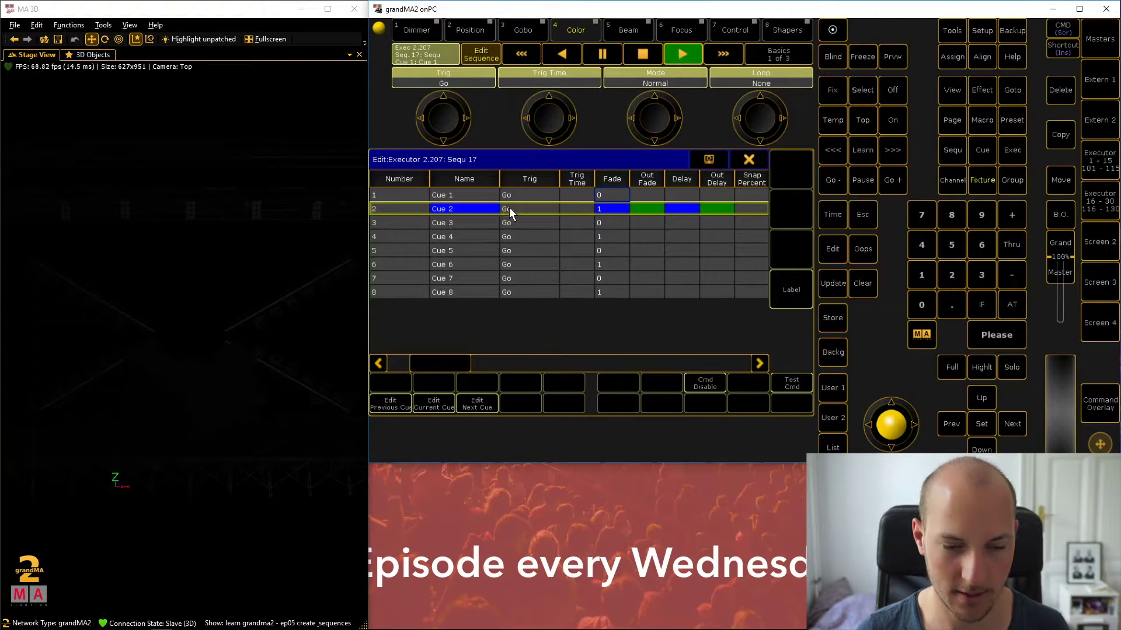
Change the trigger of cues 1 to 8 to Time and run the sequence with Go.
drag(522, 193, 544, 298)
click(541, 294)
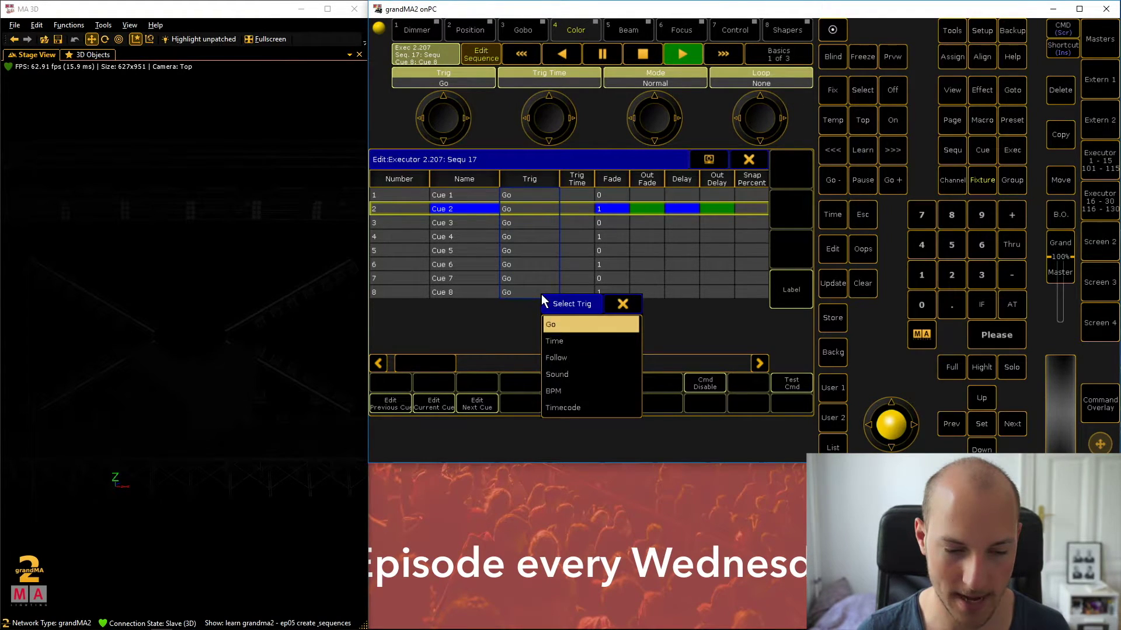
click(567, 340)
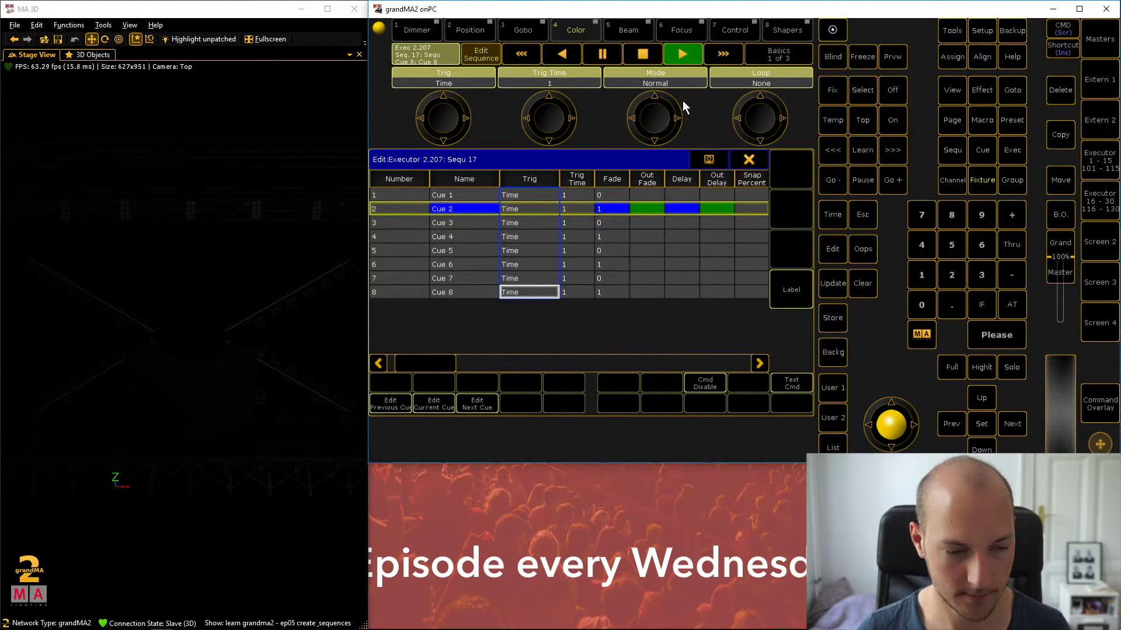
click(688, 56)
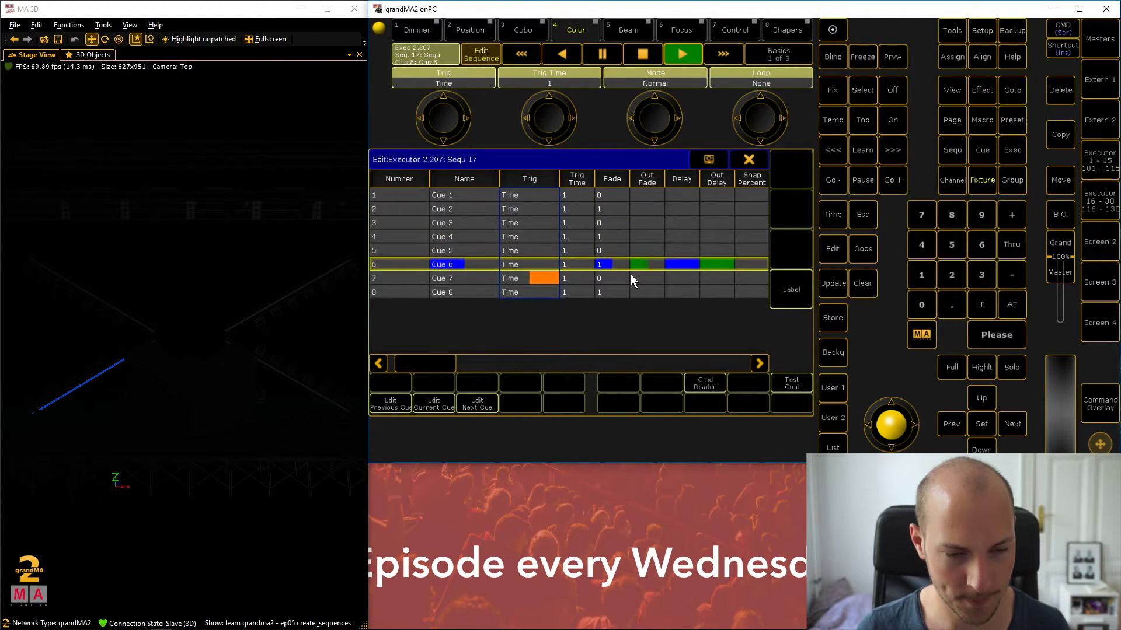
Change the trigger of cues 1 to 8 to Follow.
click(527, 196)
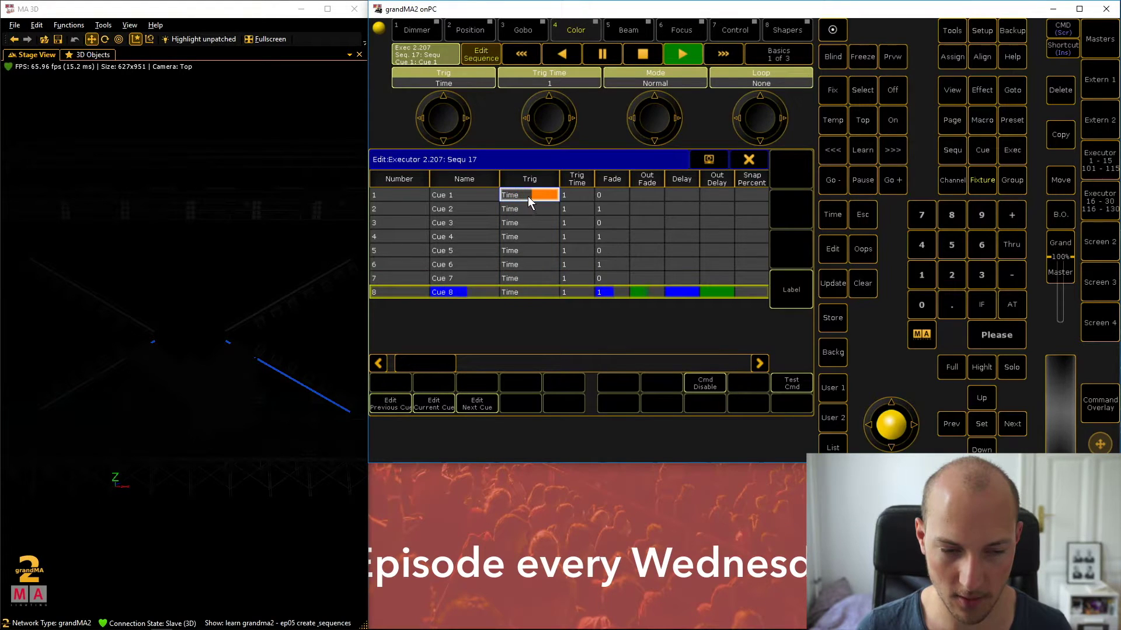
drag(528, 193, 537, 291)
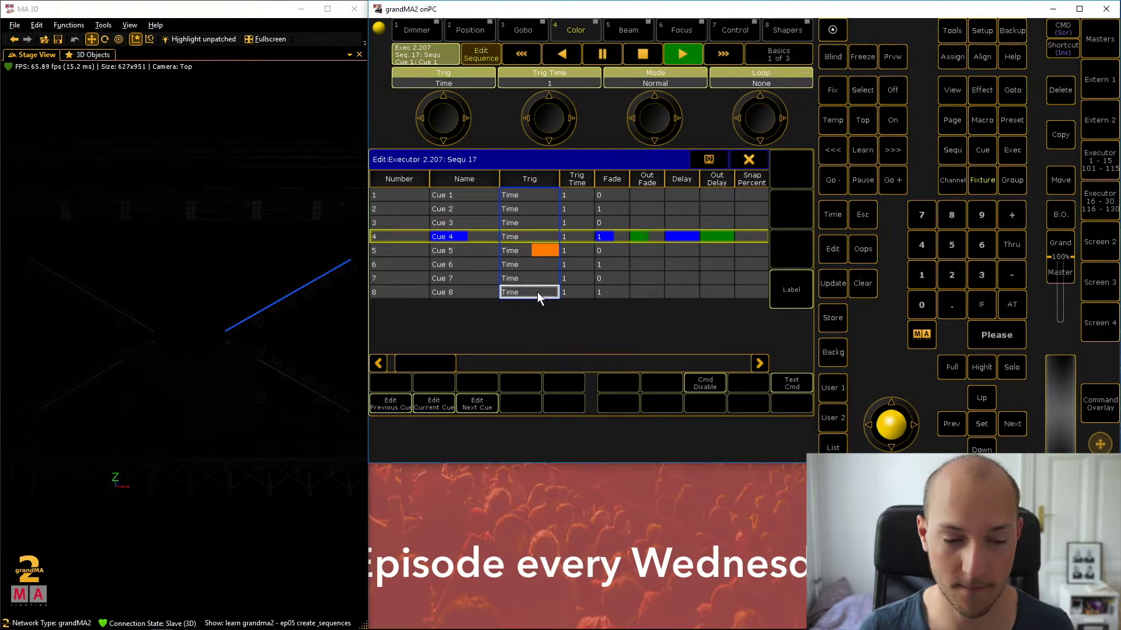
right_click(536, 292)
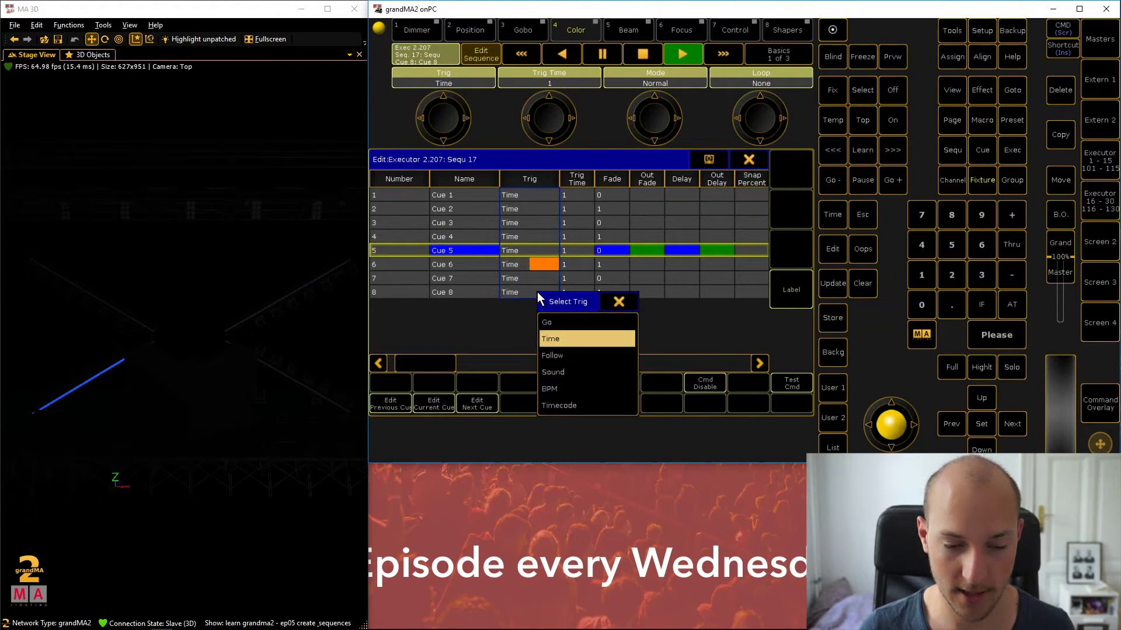
click(558, 357)
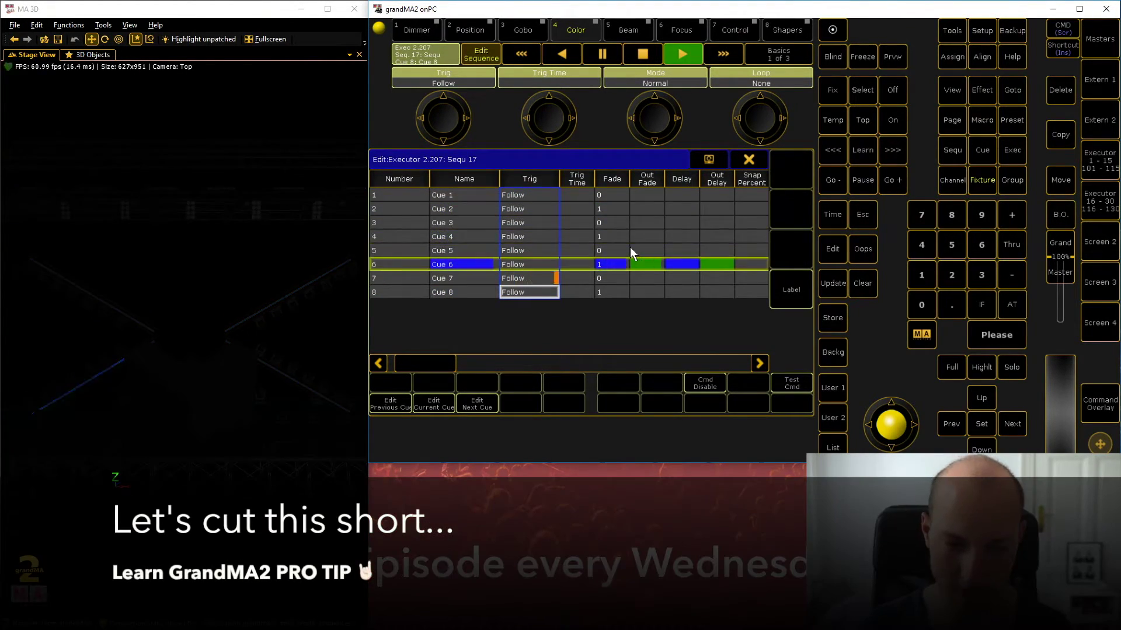
Set the trigger of all eight cues back to Go and step the sequence to cue 8 with Go.
click(527, 222)
click(678, 51)
click(679, 51)
click(678, 51)
click(682, 50)
click(682, 50)
click(684, 50)
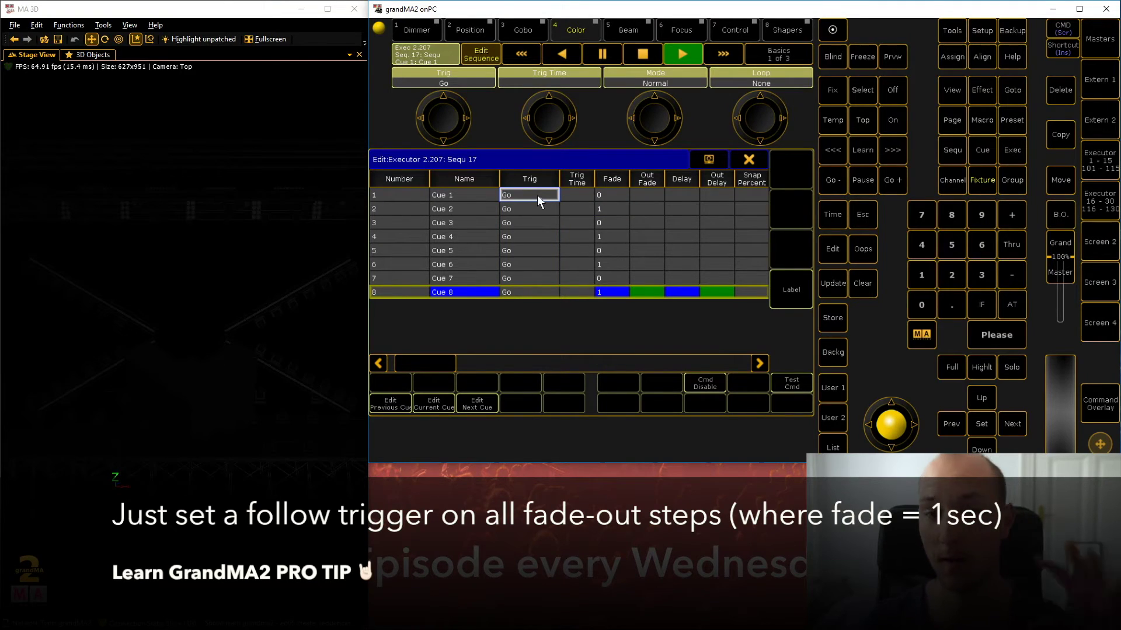
Set a Follow trigger on the fade-out cues 2, 4, 6 and 8, testing cue 2 with Go first.
double_click(537, 209)
click(549, 257)
click(684, 52)
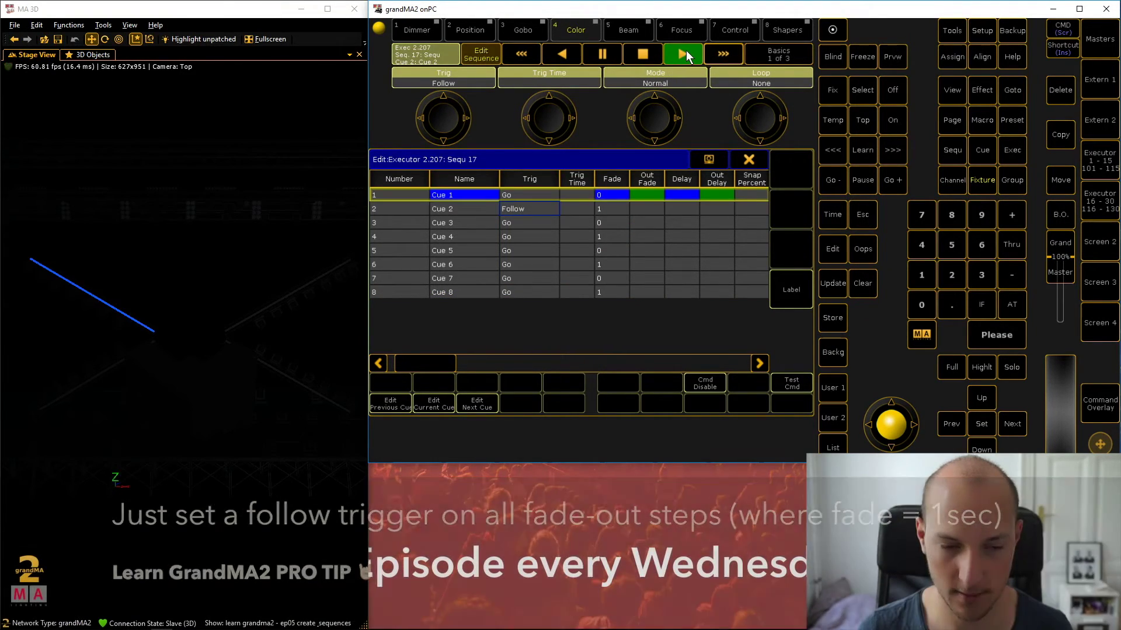
click(529, 236)
click(539, 267)
click(539, 263)
click(541, 289)
click(540, 294)
click(542, 324)
Fire sequence 17 repeatedly with Go to check that each flash is followed by its fade-out, ending on cue 8.
click(690, 57)
click(690, 57)
click(689, 56)
click(690, 54)
click(689, 54)
click(689, 53)
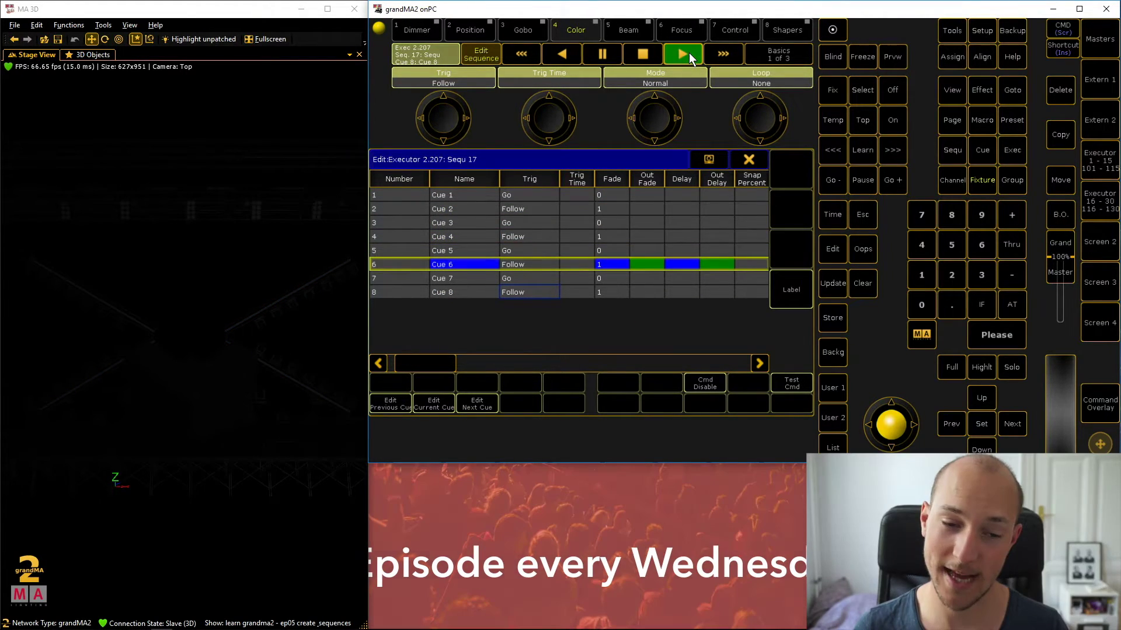
click(689, 53)
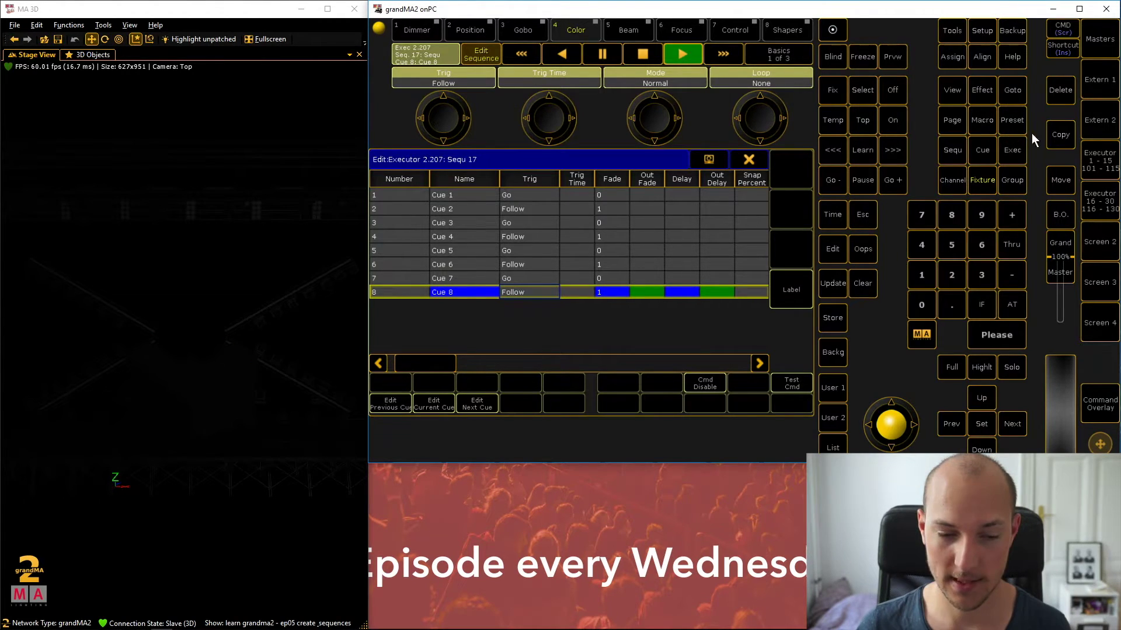
Open the X LED PHASE OUT sequence on executor 1.4, examine its I.Fade values, and close it.
click(1087, 157)
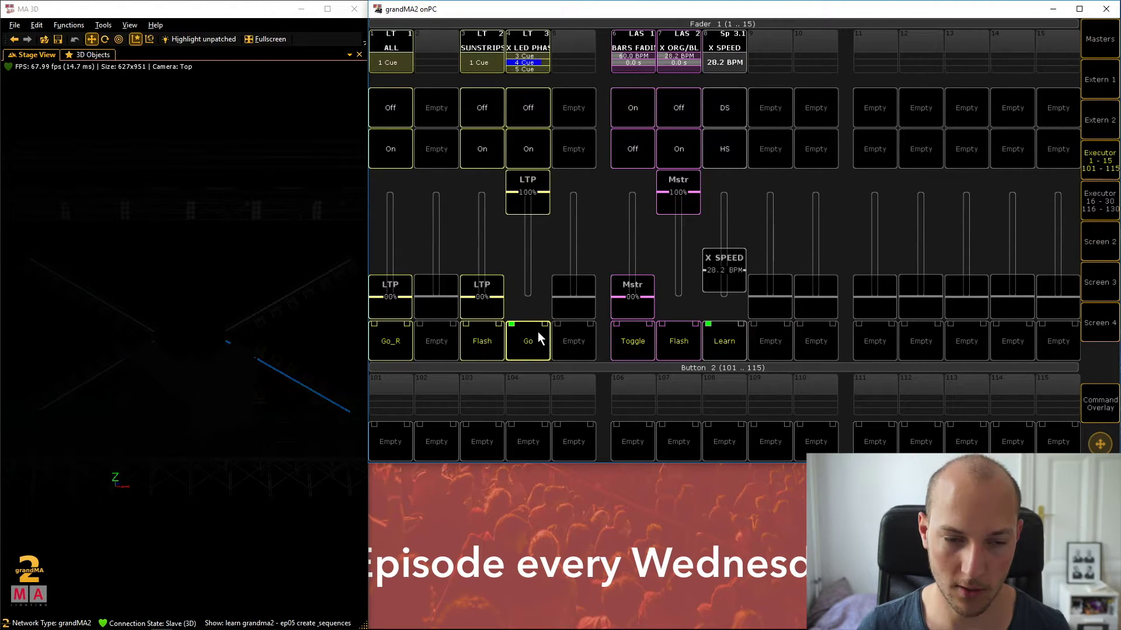
click(528, 62)
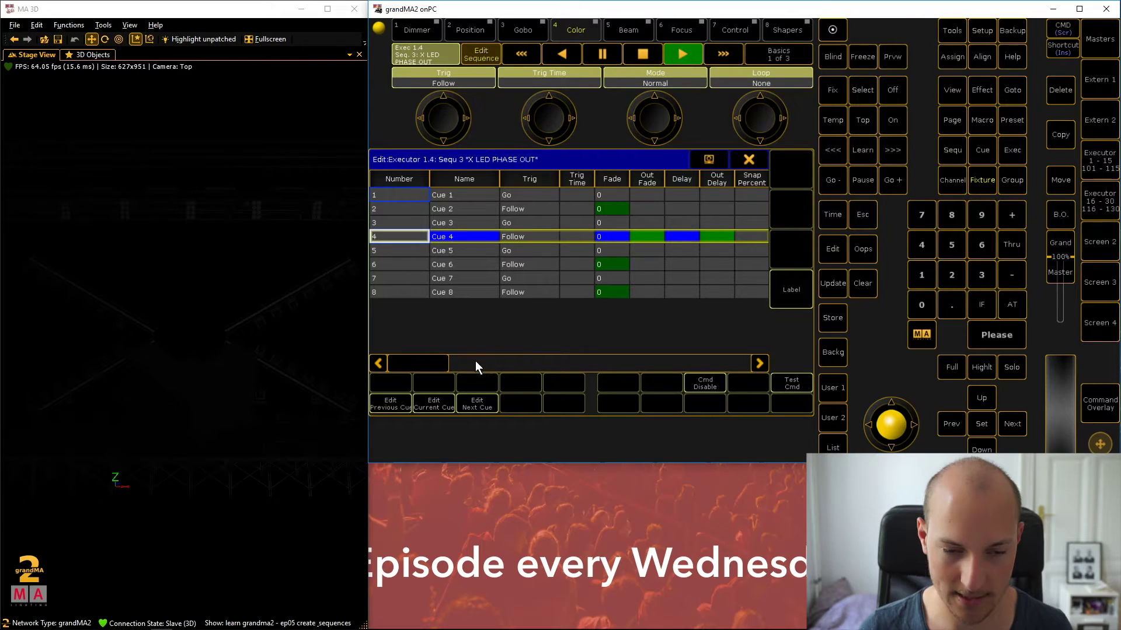
drag(437, 361, 586, 359)
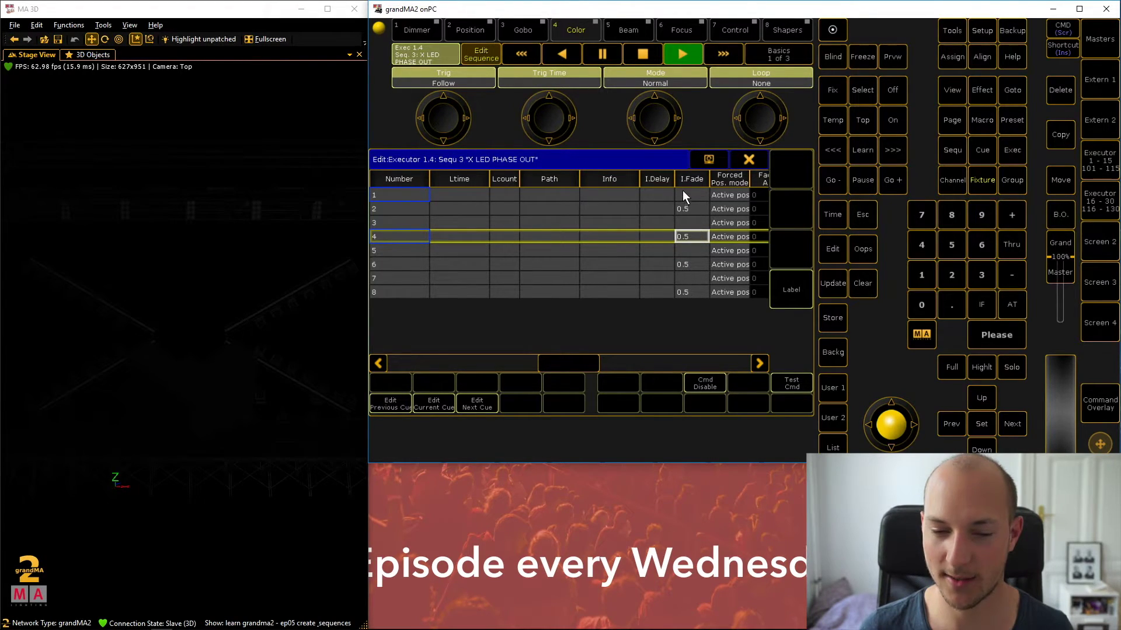
click(749, 161)
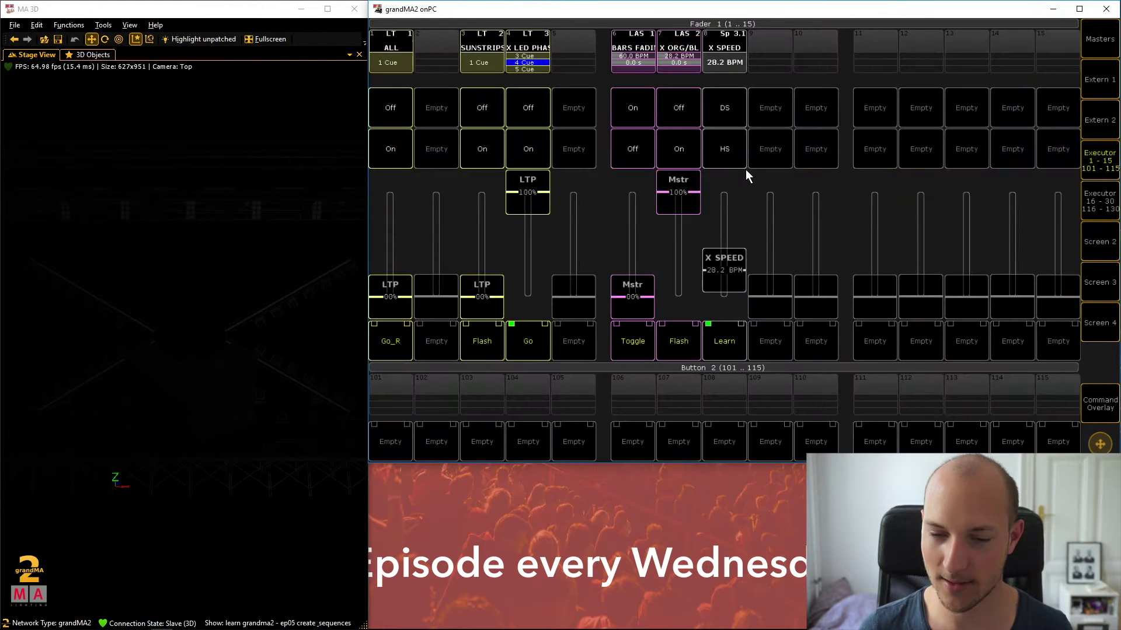
Open sequence 17 on executor 2.207 and set the fade time of all eight cues to 0.
click(1092, 156)
click(658, 355)
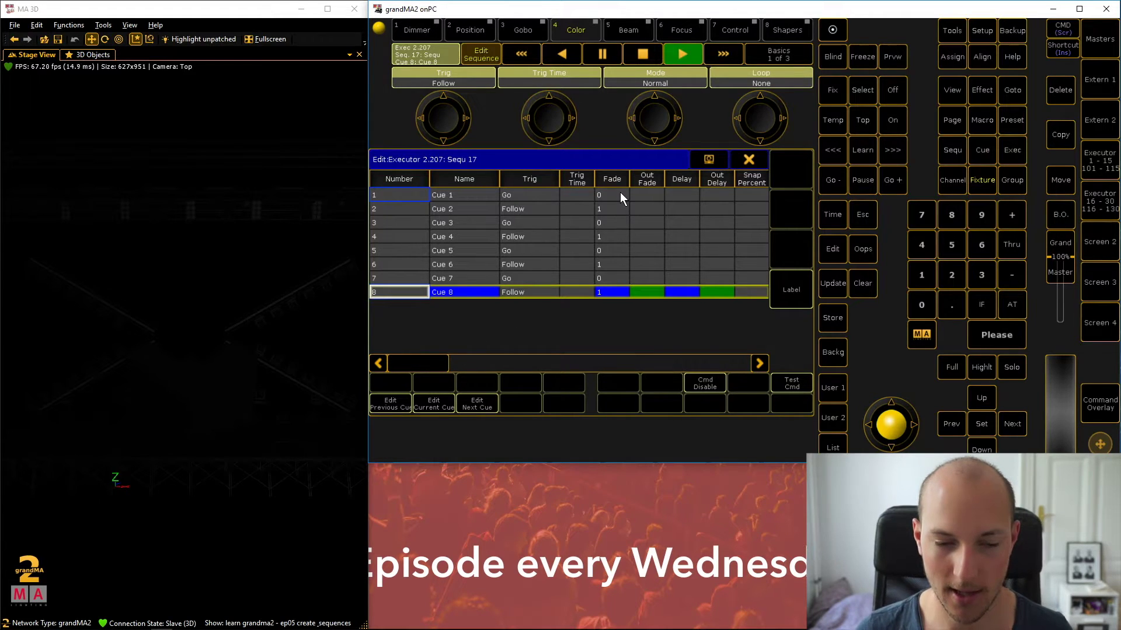
drag(616, 195, 620, 293)
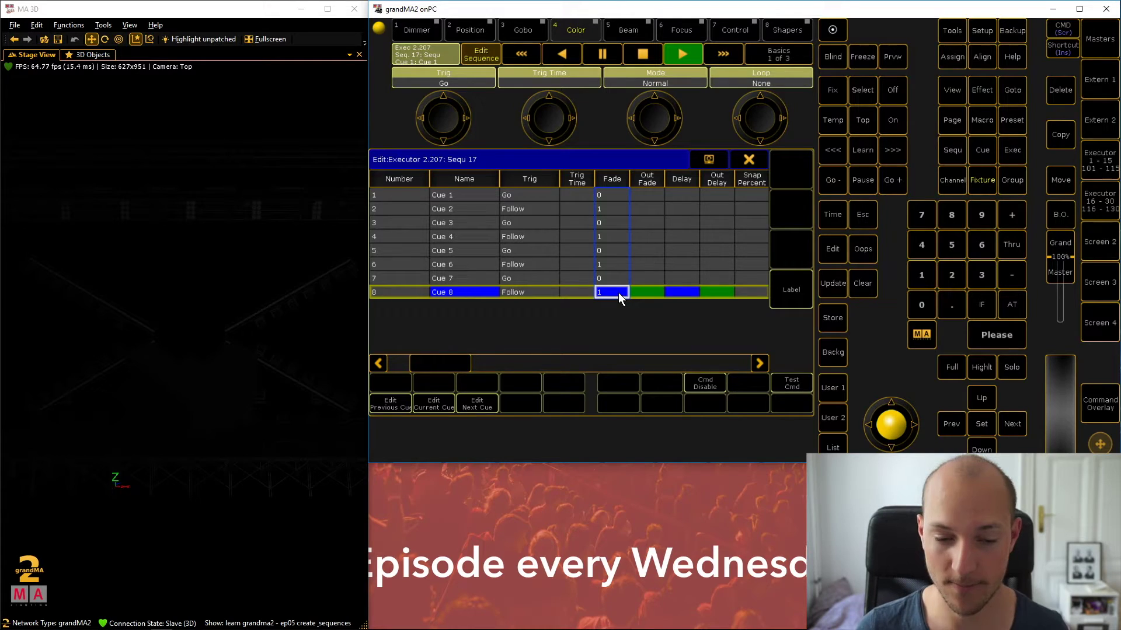
click(612, 291)
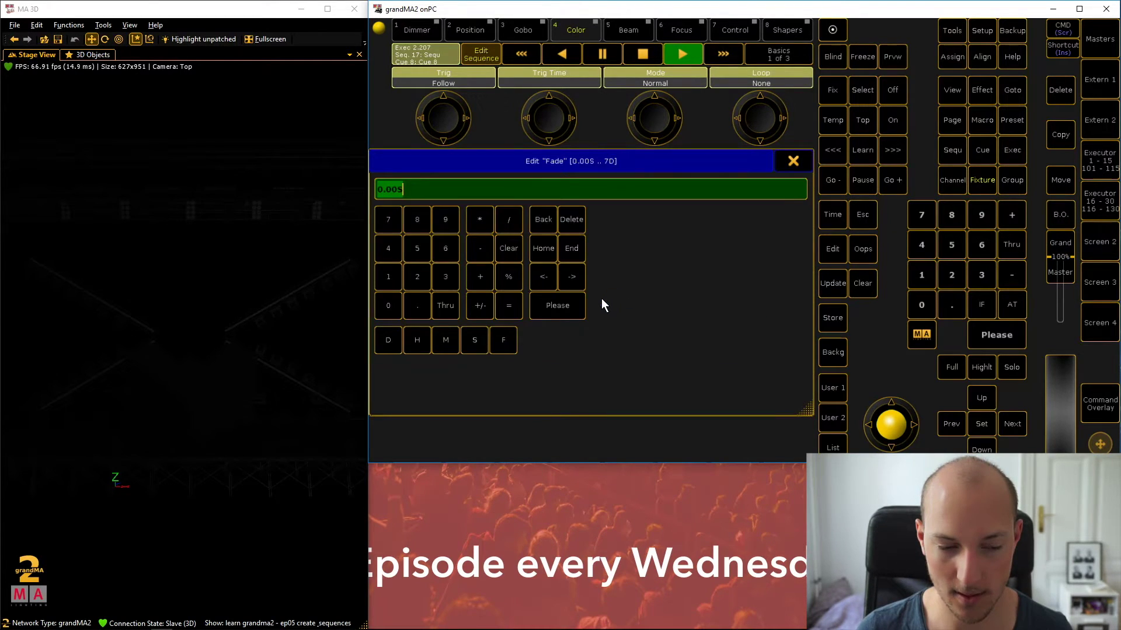
click(390, 312)
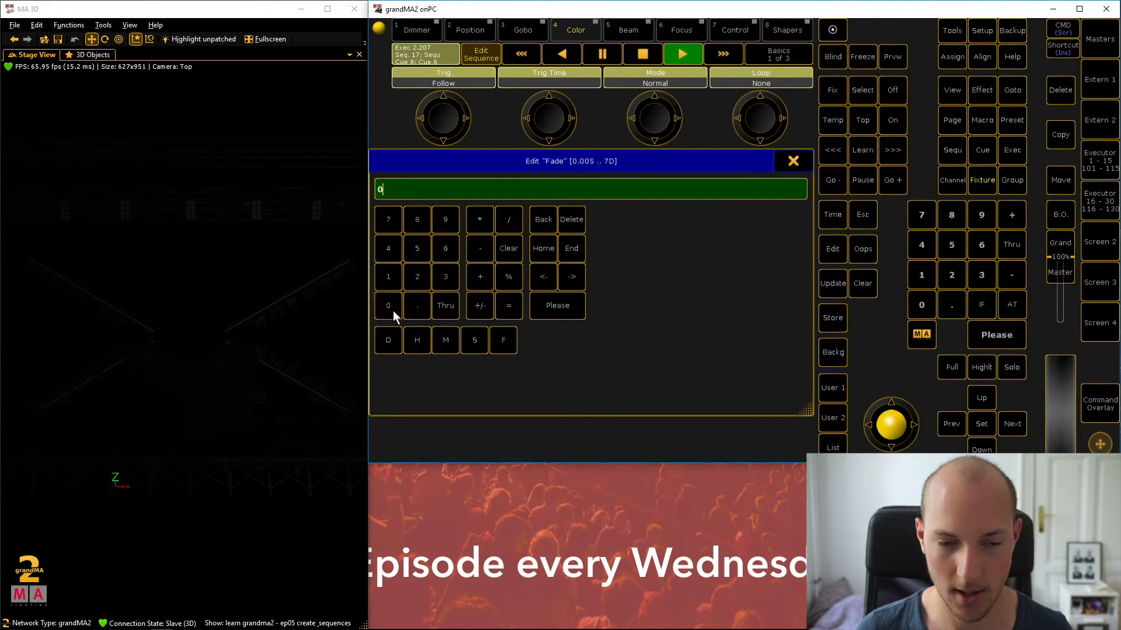
click(565, 306)
Fire sequence 17 repeatedly with Go to check playback with zero fades, ending on cue 2.
click(683, 53)
click(683, 54)
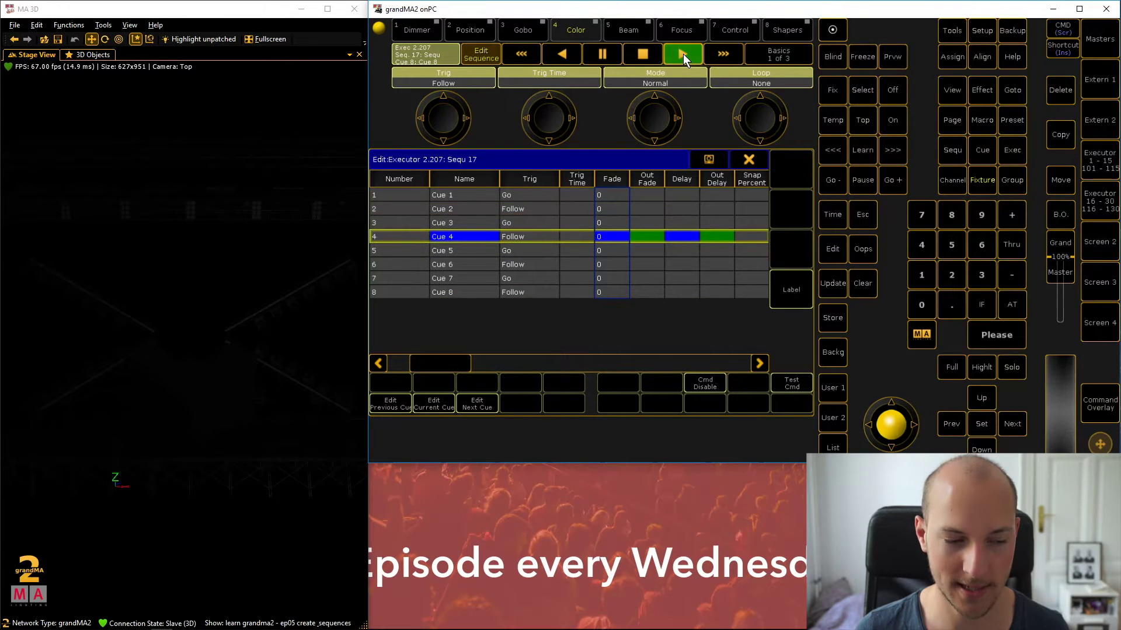
click(682, 52)
click(683, 52)
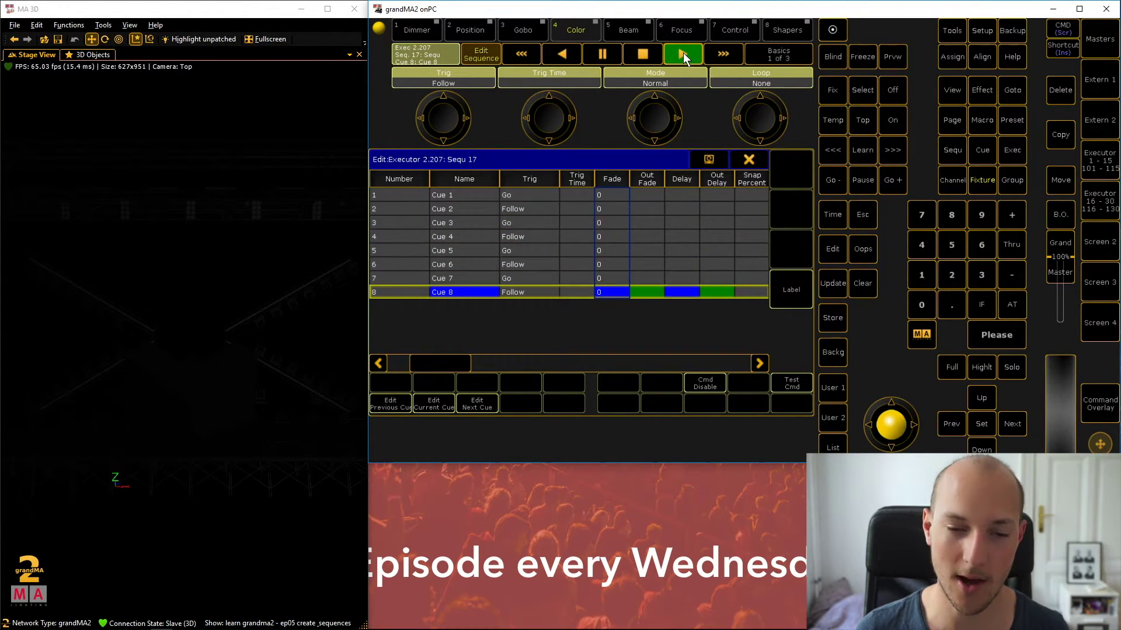
click(682, 55)
click(682, 55)
click(681, 55)
click(681, 55)
click(681, 55)
click(682, 56)
click(681, 55)
click(682, 55)
click(681, 54)
click(682, 55)
click(681, 55)
click(681, 55)
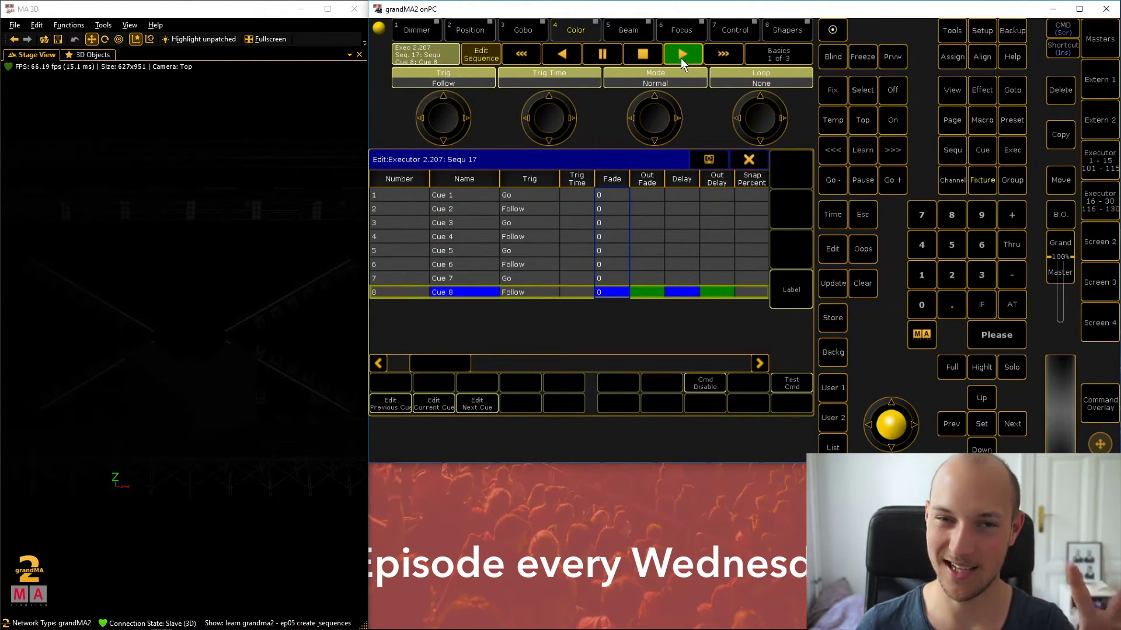
click(680, 58)
click(681, 58)
click(680, 58)
click(681, 58)
click(681, 59)
click(680, 58)
click(680, 58)
click(681, 58)
click(680, 58)
click(681, 59)
click(681, 58)
click(680, 58)
click(680, 58)
click(680, 59)
click(680, 57)
click(681, 58)
click(681, 58)
click(680, 58)
click(680, 58)
click(681, 57)
click(680, 57)
click(679, 57)
click(680, 57)
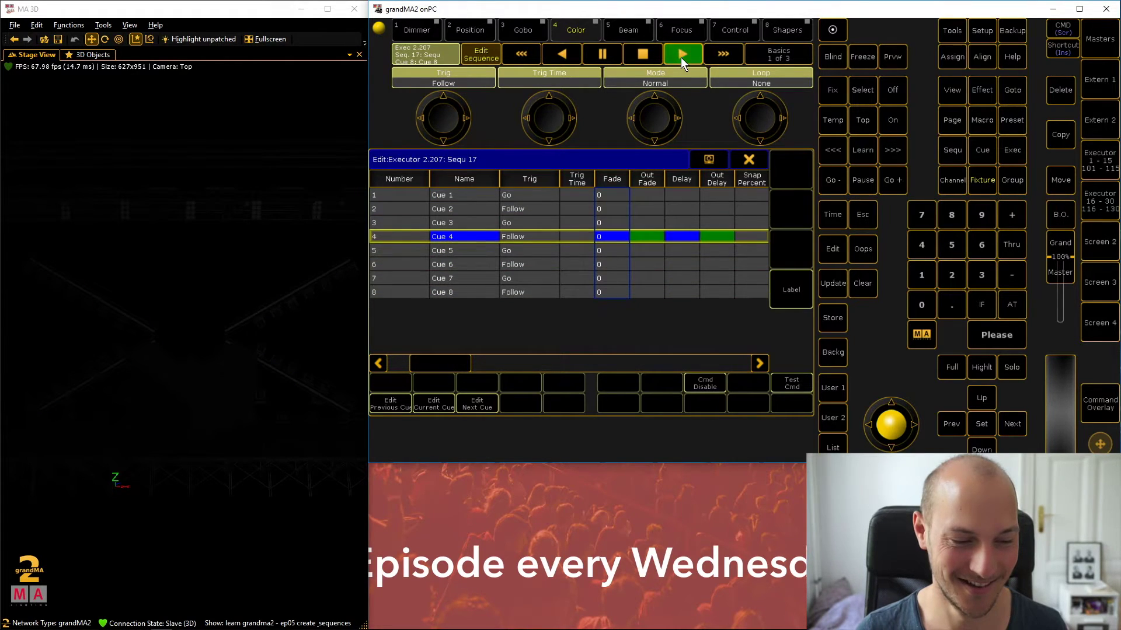
click(681, 56)
click(680, 57)
click(680, 57)
click(681, 57)
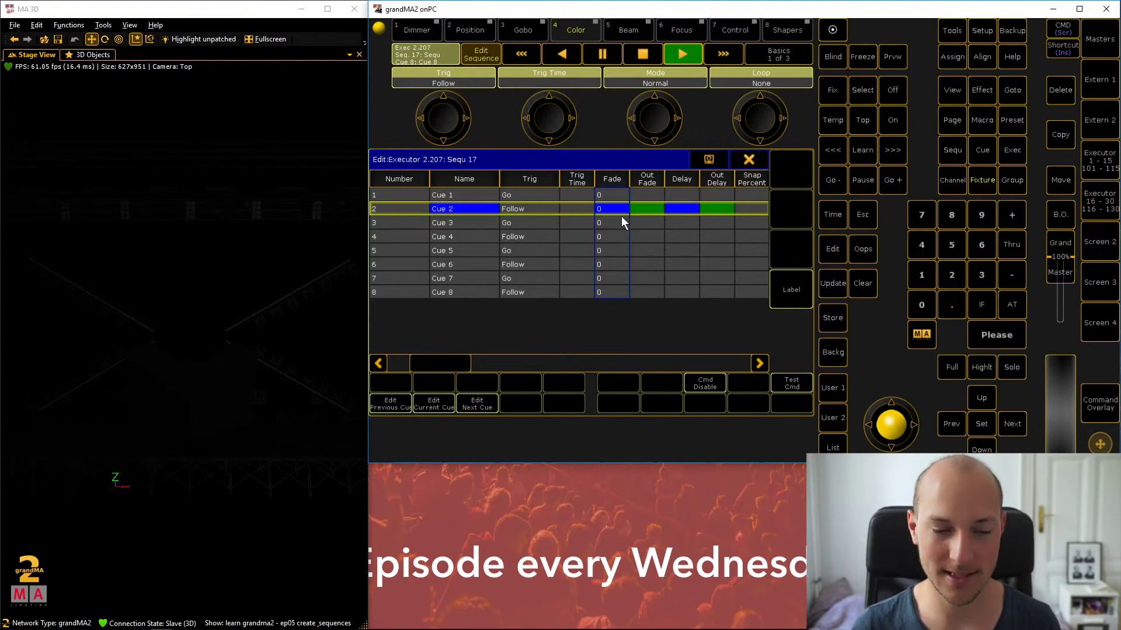
Edit cue 2 of sequence 17, set its dimmer to 50 and update the cue.
click(574, 207)
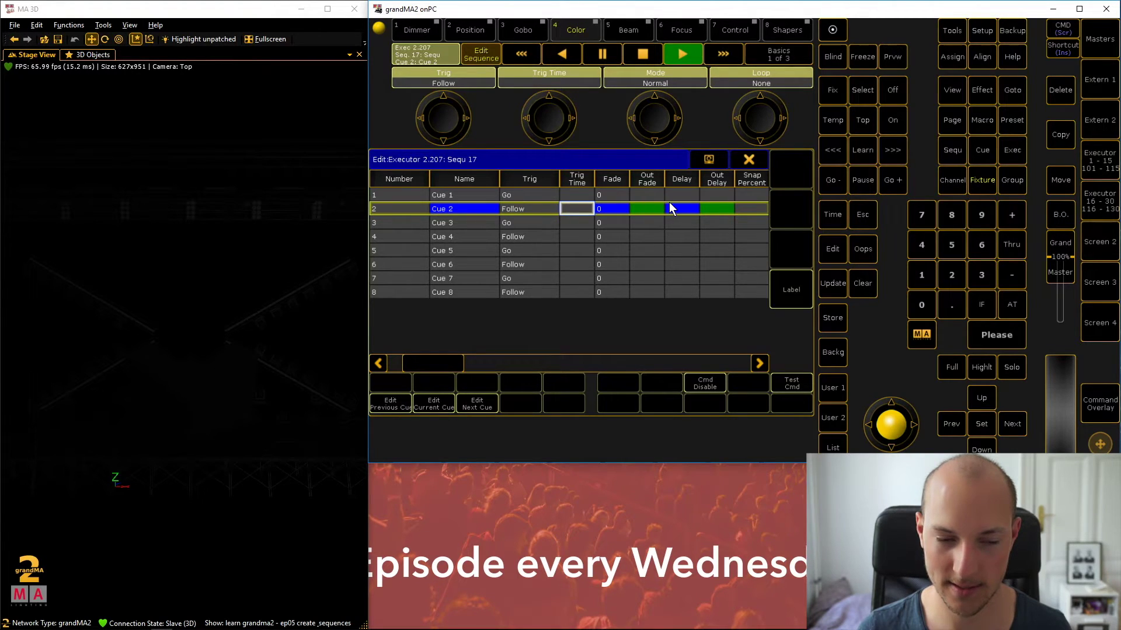
click(563, 208)
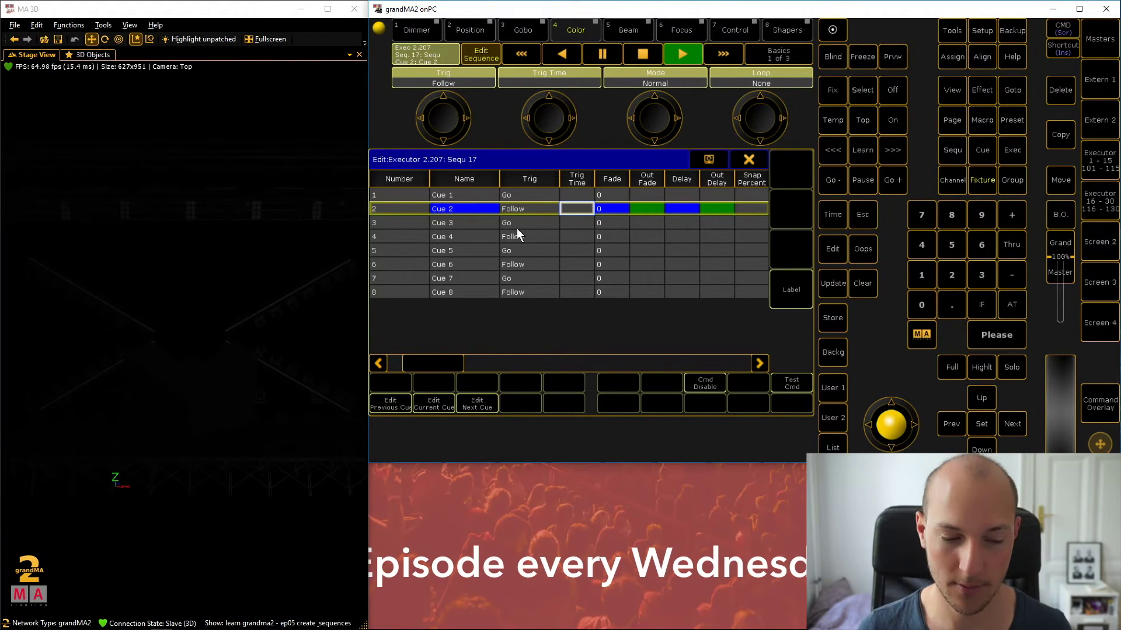
click(424, 406)
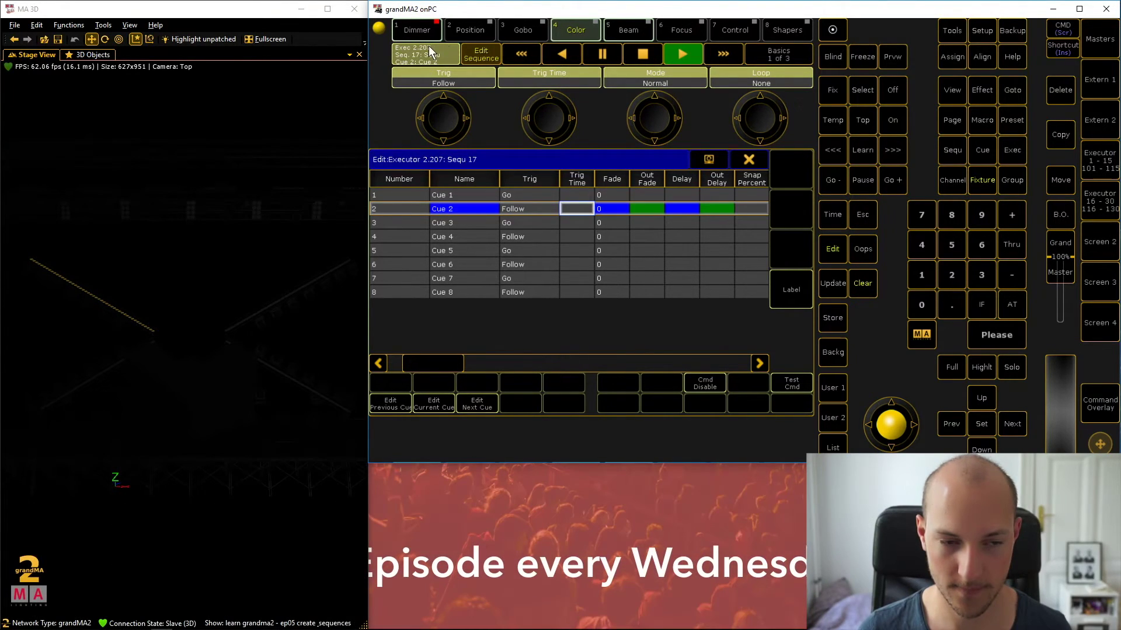
click(434, 33)
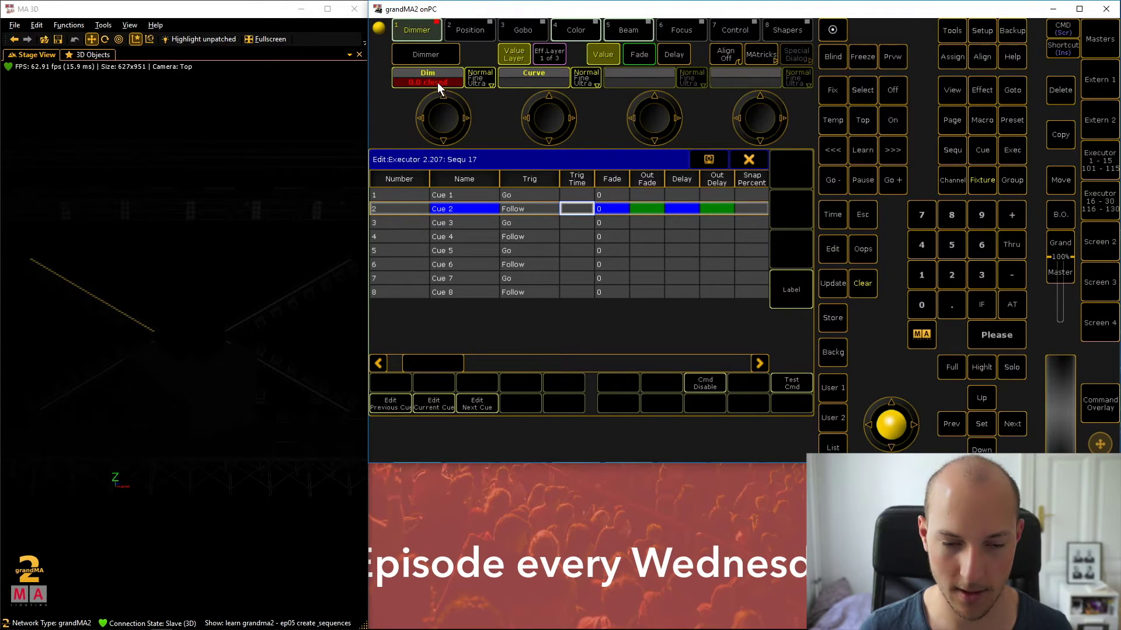
click(437, 82)
click(416, 249)
click(388, 302)
click(558, 305)
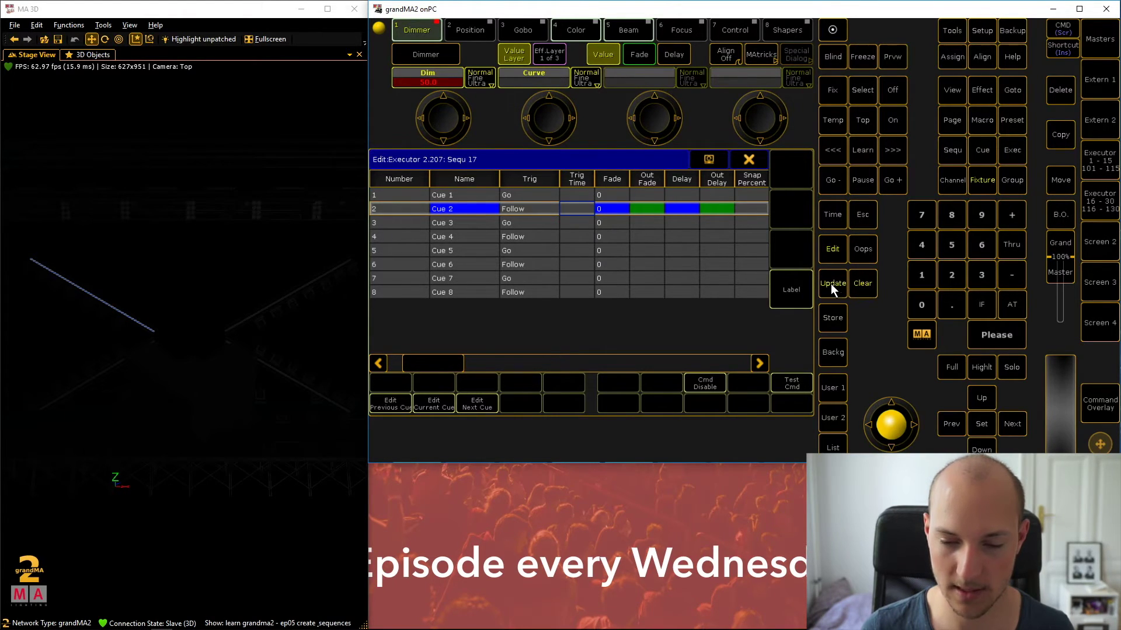
click(834, 284)
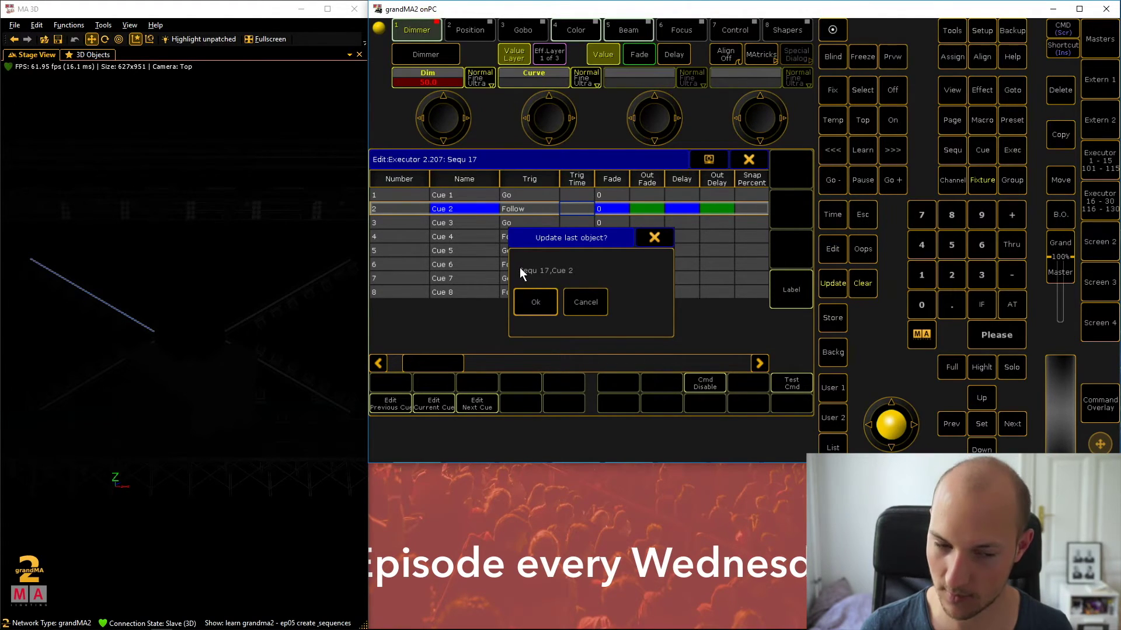
click(549, 299)
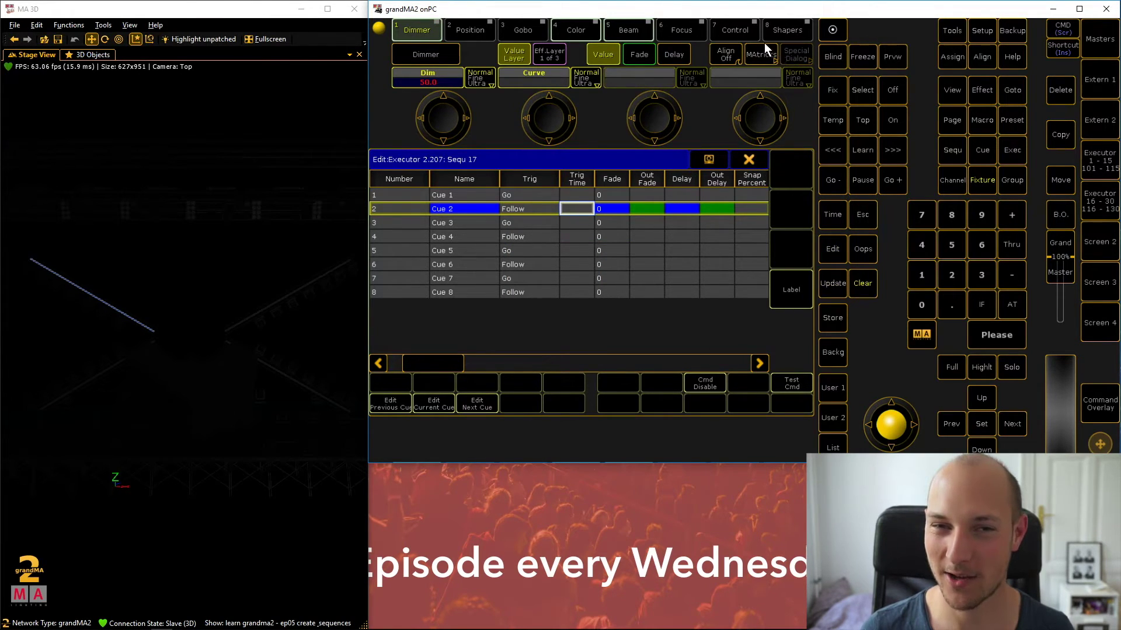
Reopen sequence 17 and skip back and forth between cues 1, 2 and 3 to compare the LED bar levels, ending on cue 1.
click(749, 161)
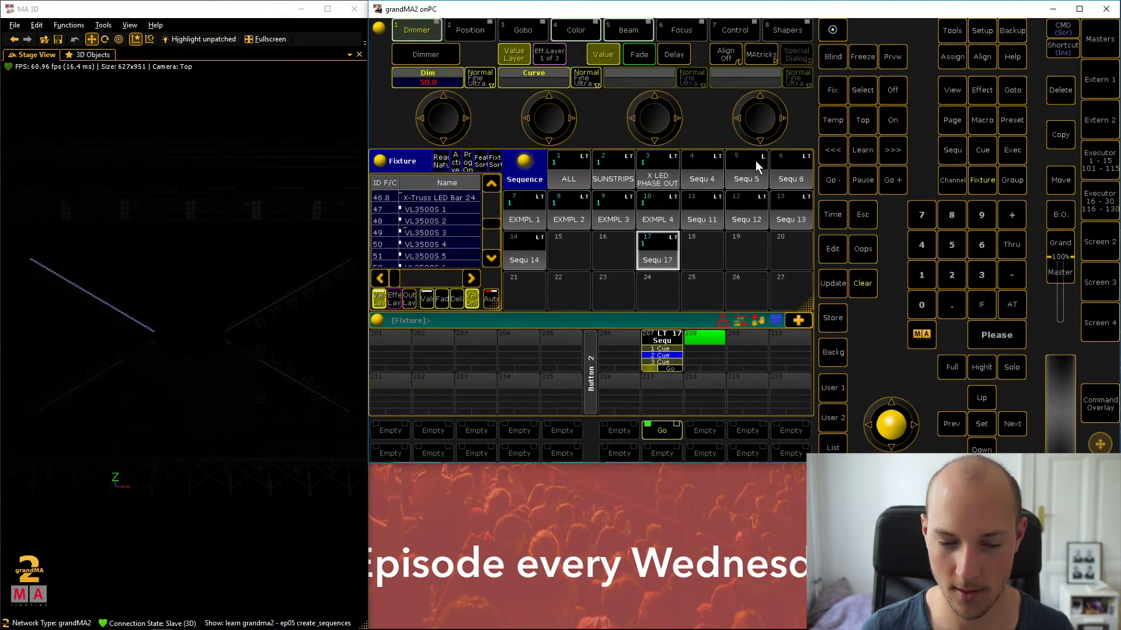
click(652, 360)
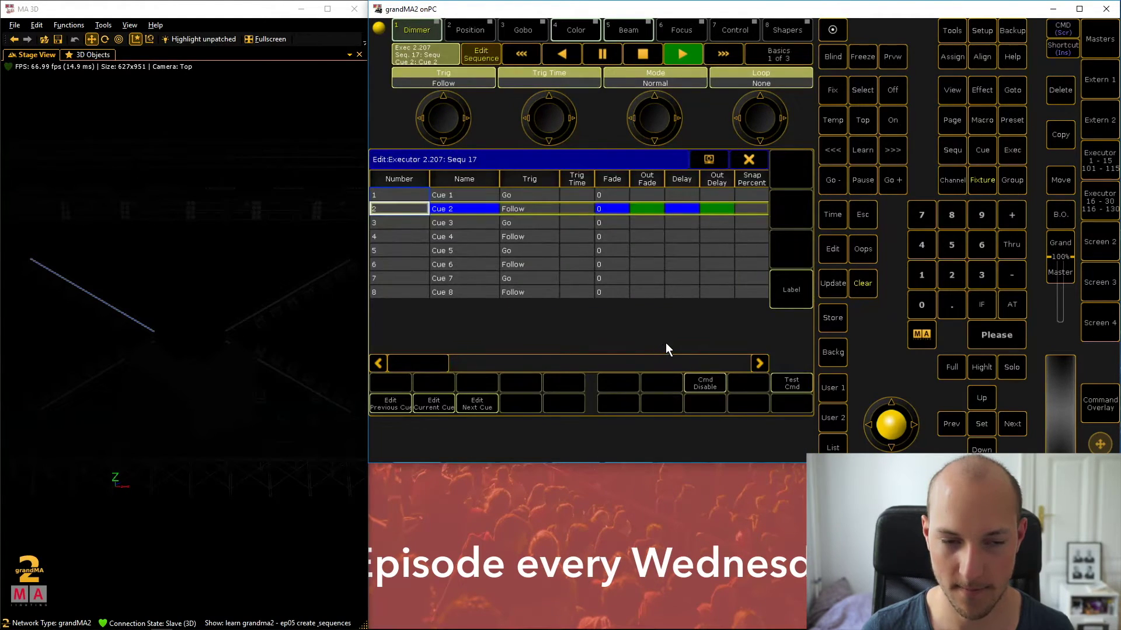
click(521, 55)
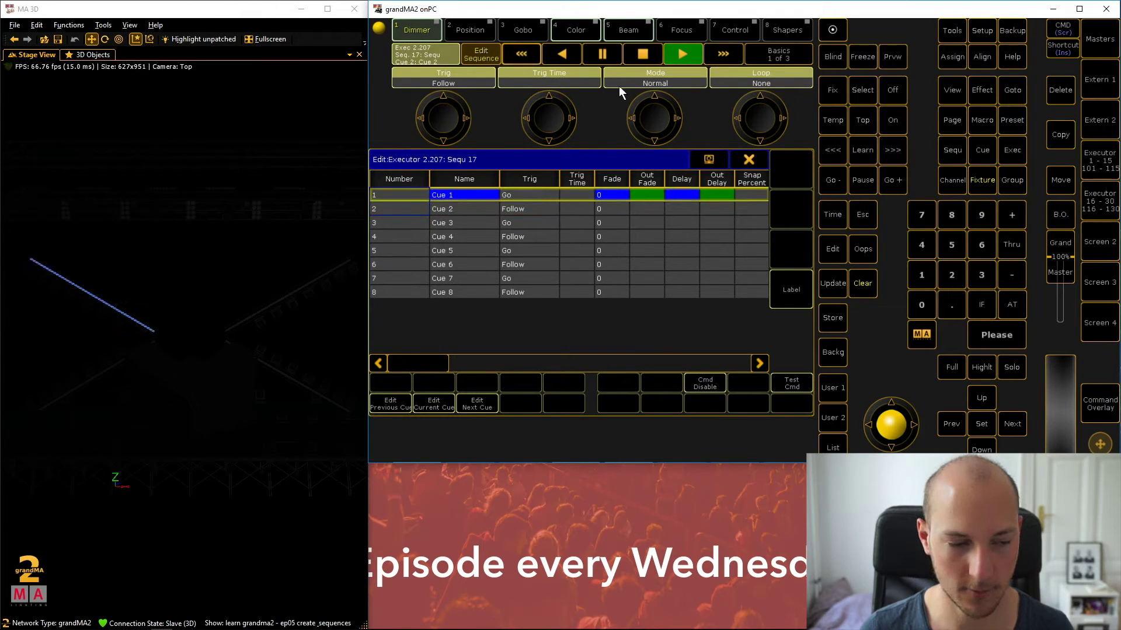
click(722, 53)
click(722, 54)
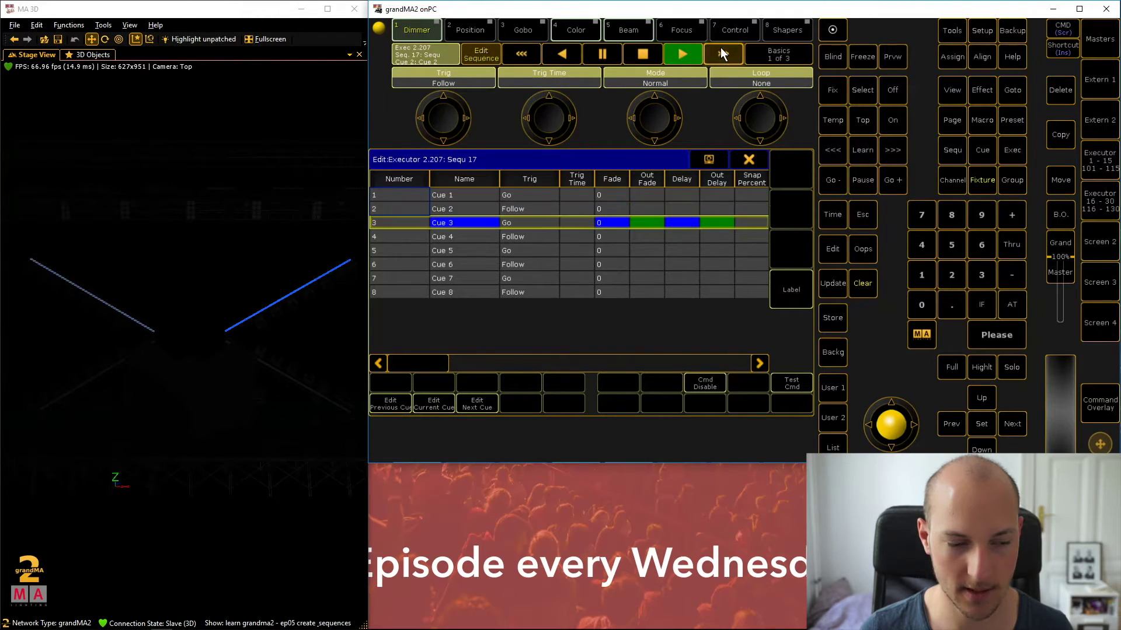
click(516, 57)
click(516, 56)
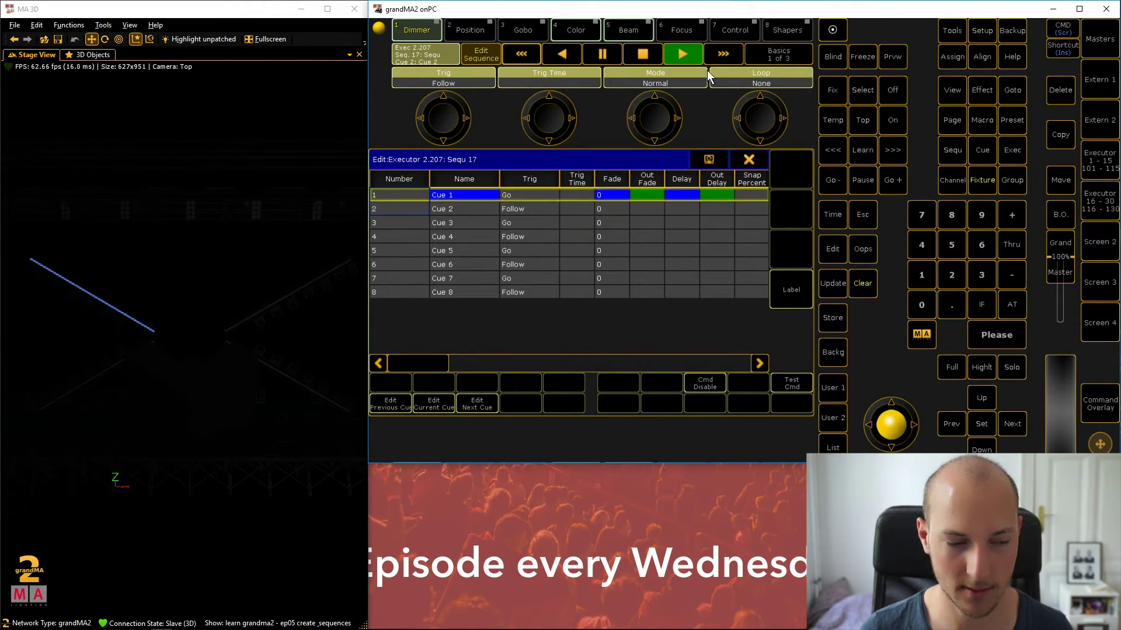
click(723, 53)
click(722, 53)
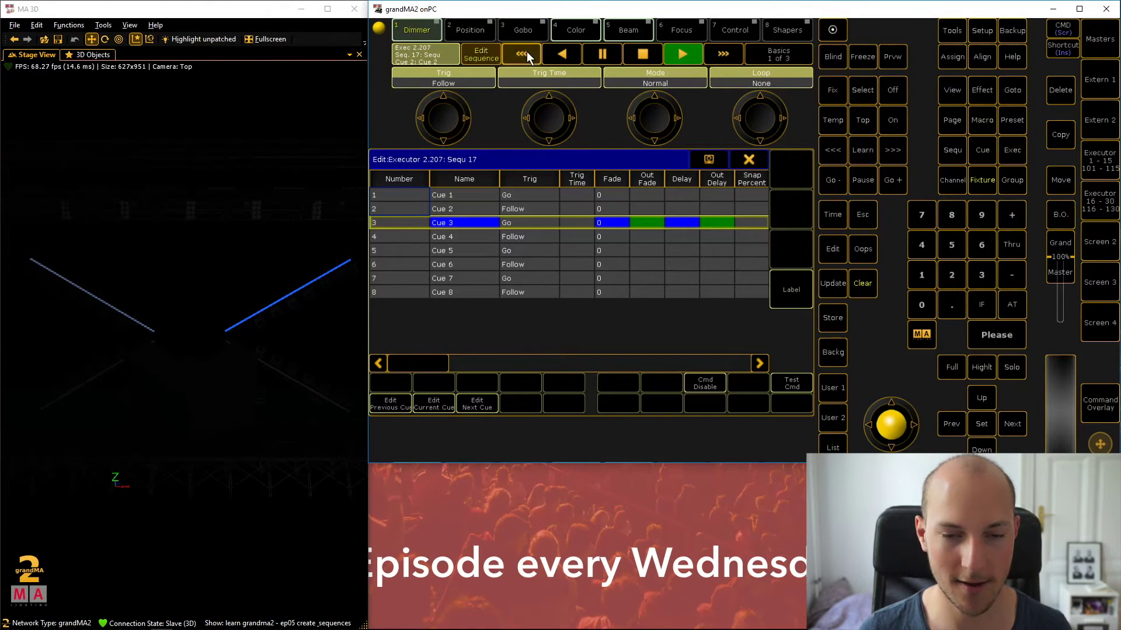
click(526, 52)
click(526, 52)
click(722, 55)
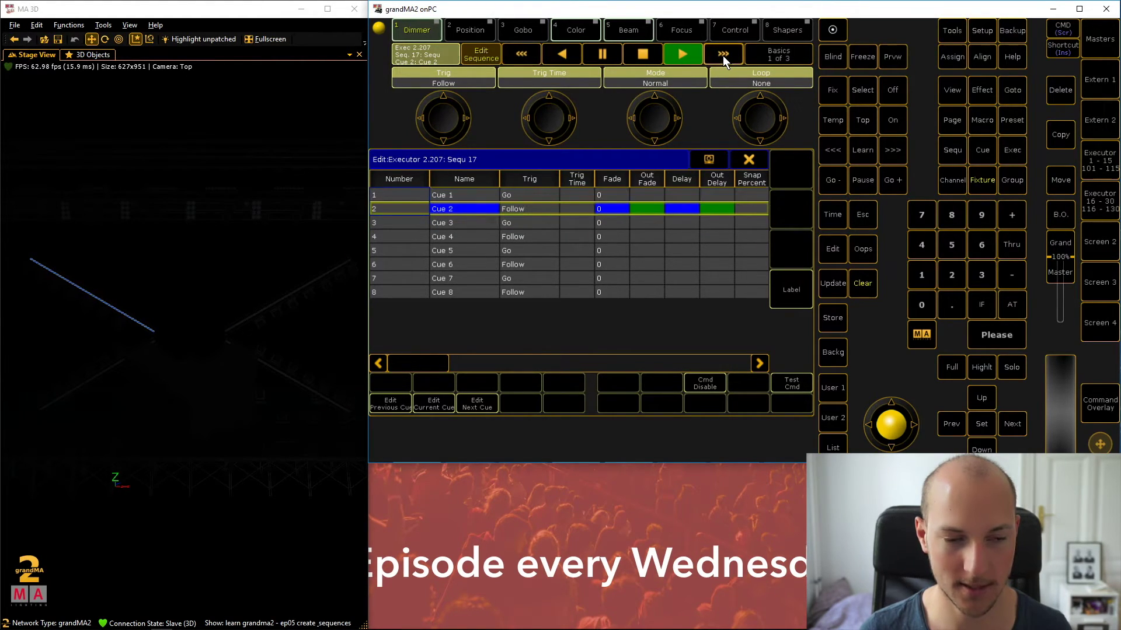
click(517, 52)
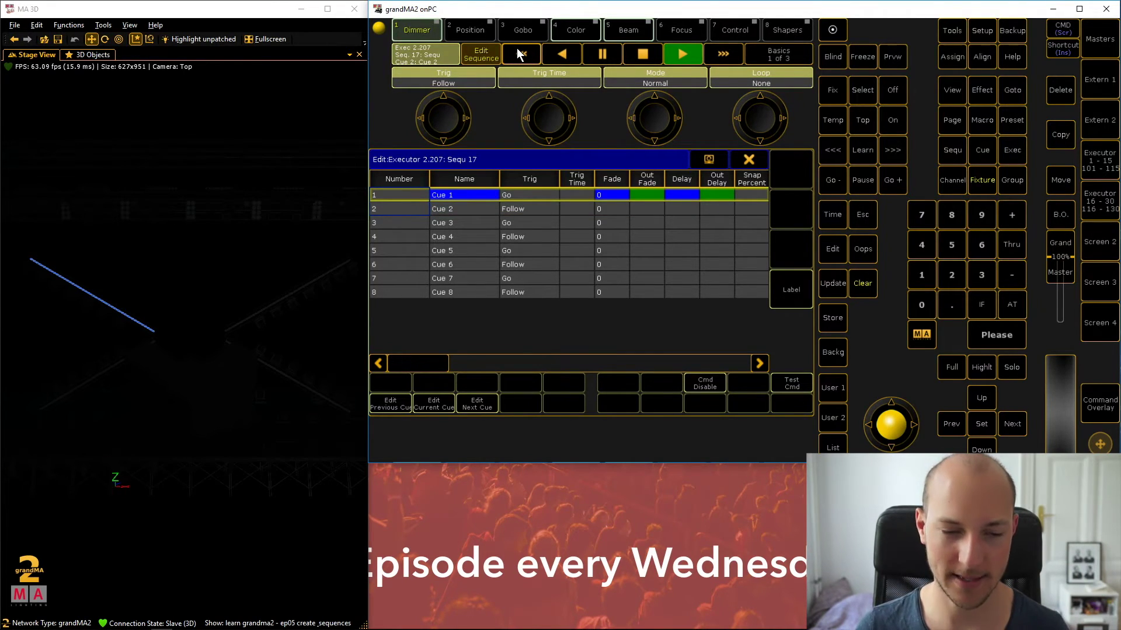
Run sequence 17 from cue 1 with repeated Go commands to examine the edited cue 2 in playback, ending on cue 2.
click(688, 52)
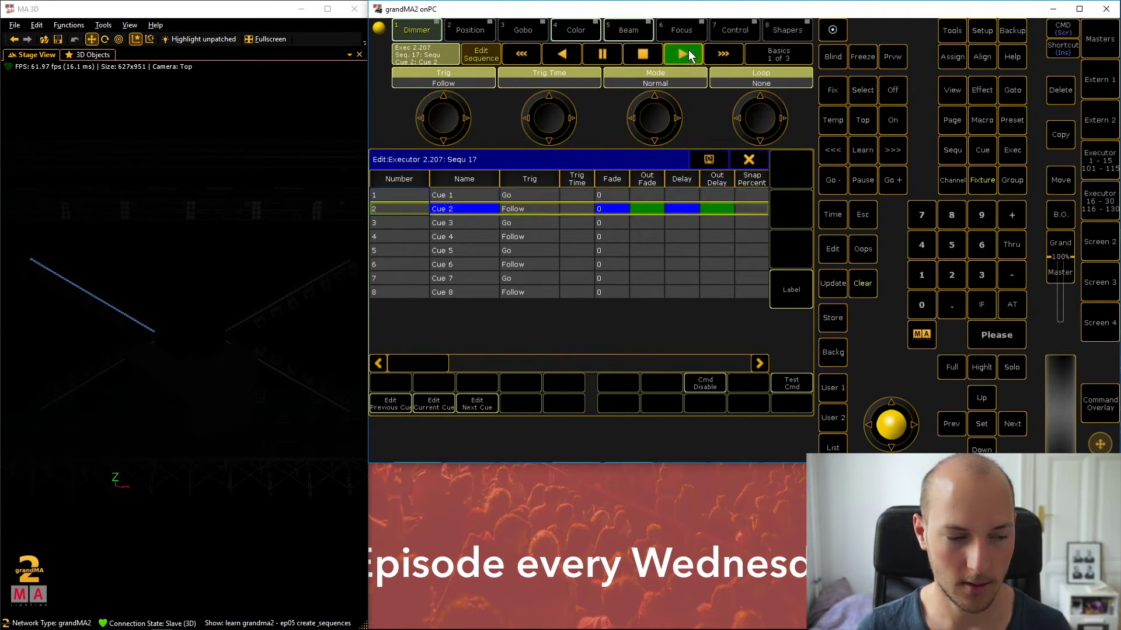
click(689, 51)
click(688, 51)
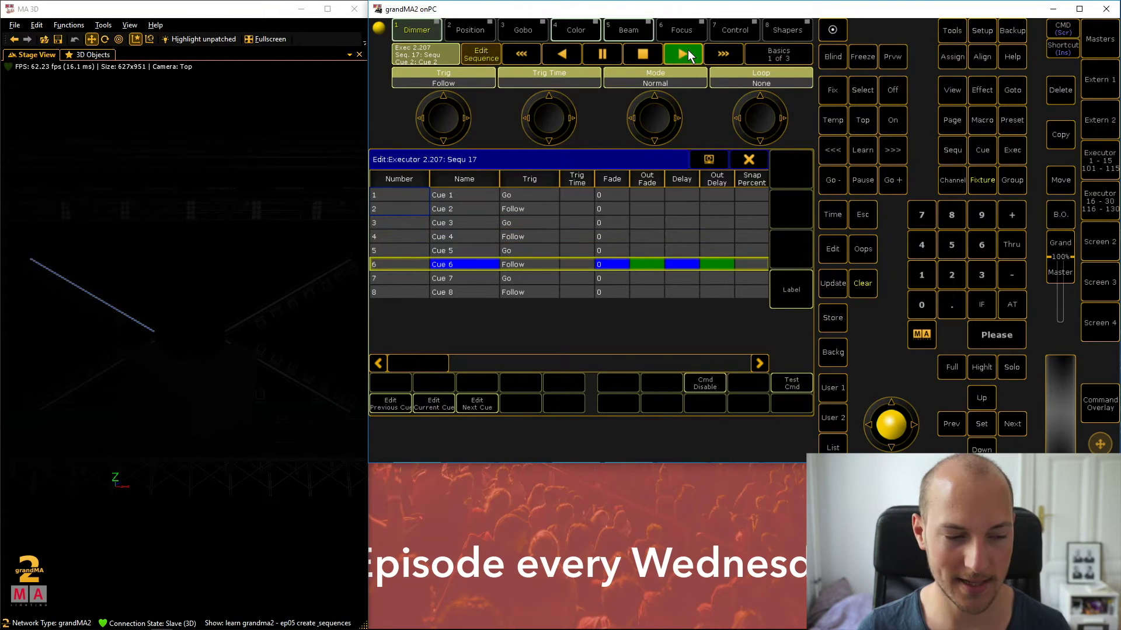
click(688, 51)
click(688, 52)
click(687, 49)
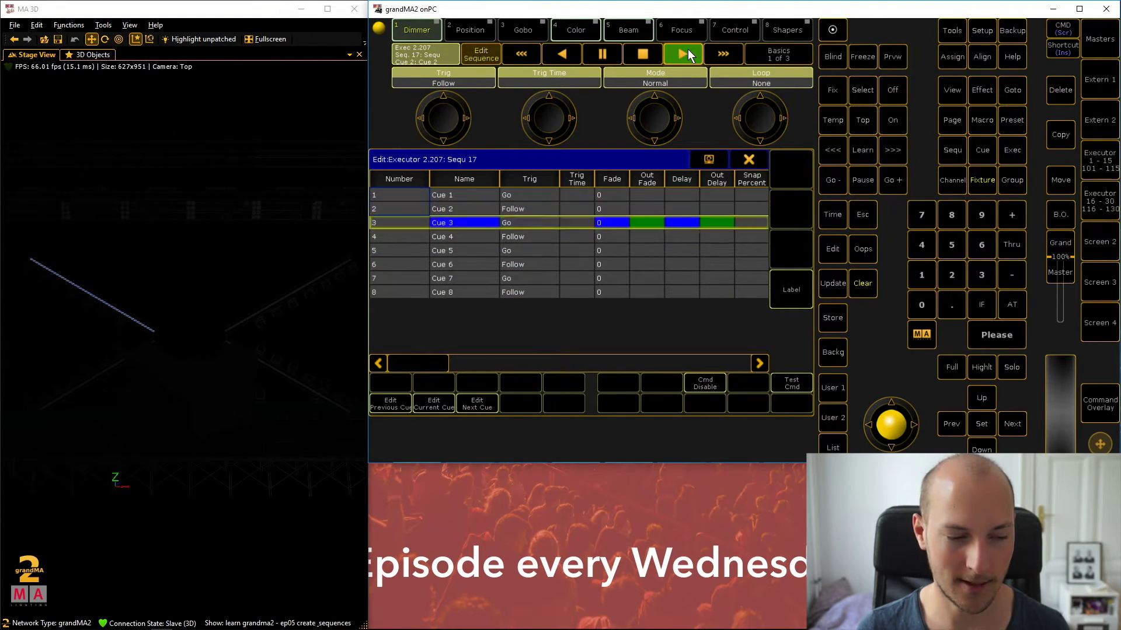
click(688, 49)
click(687, 50)
click(687, 50)
click(687, 49)
click(688, 49)
click(687, 49)
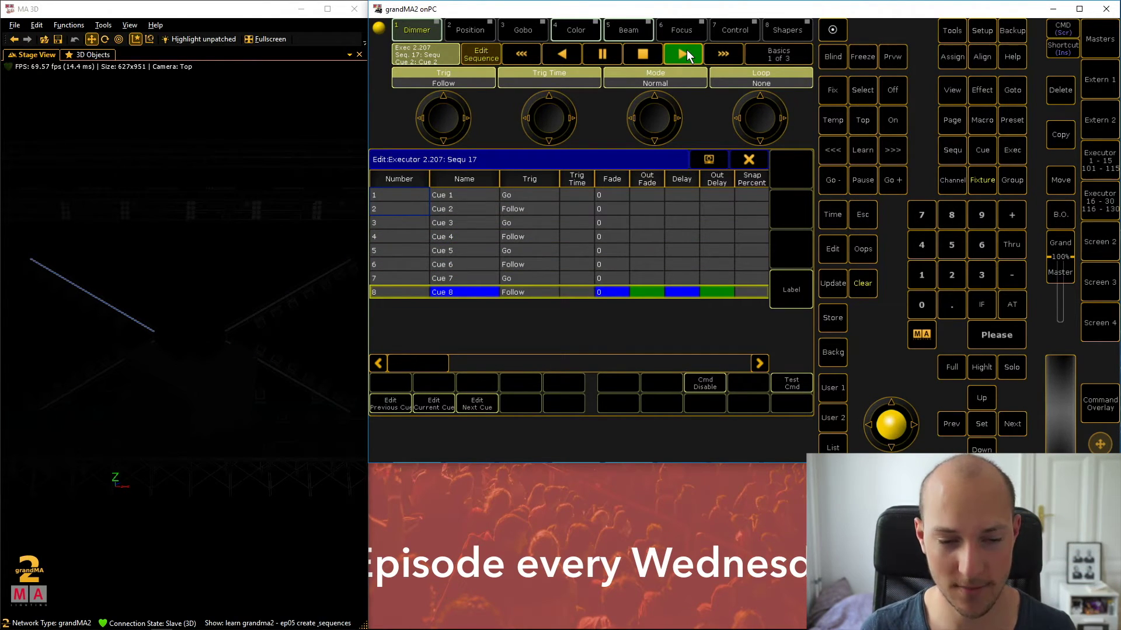
click(685, 53)
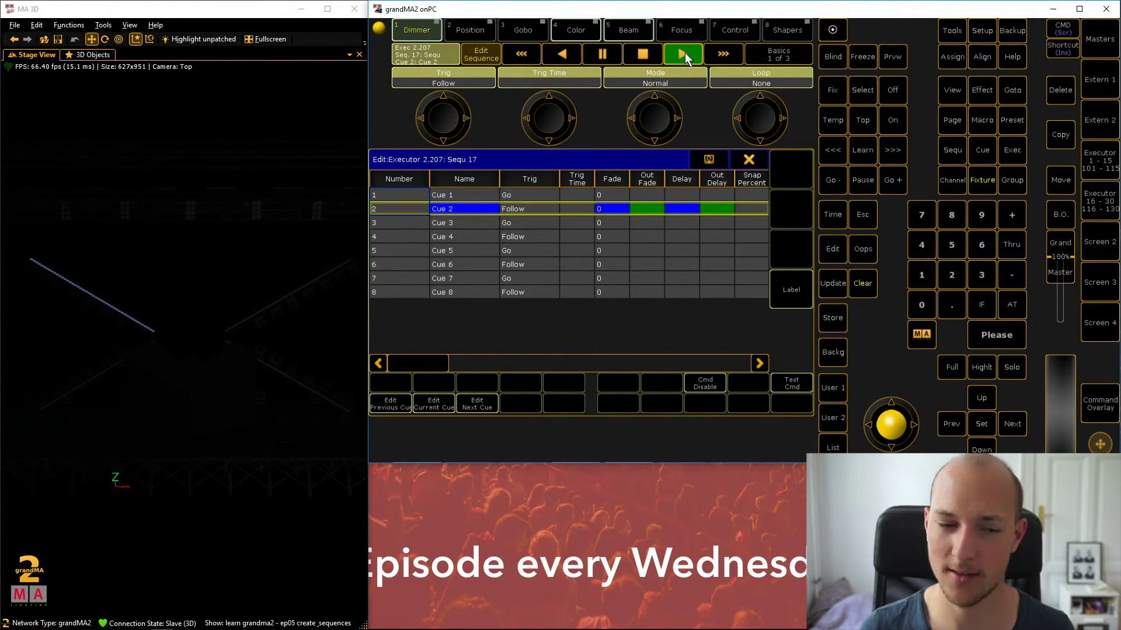
Open cue 2 of sequence 17 for editing and set its dimmer value to 0.
click(402, 208)
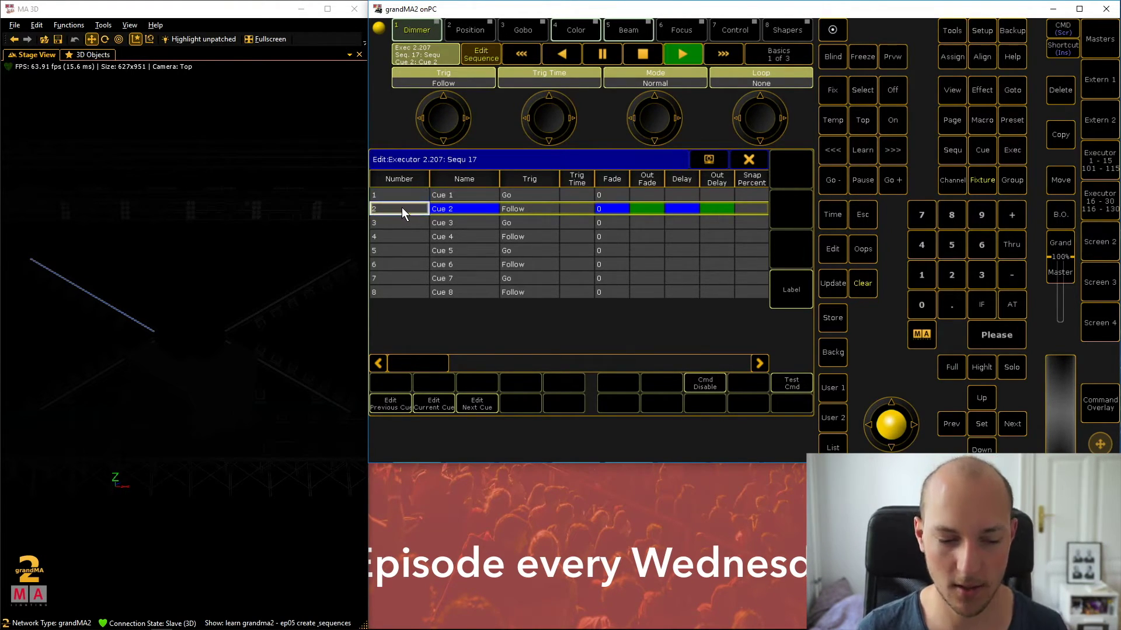
click(428, 408)
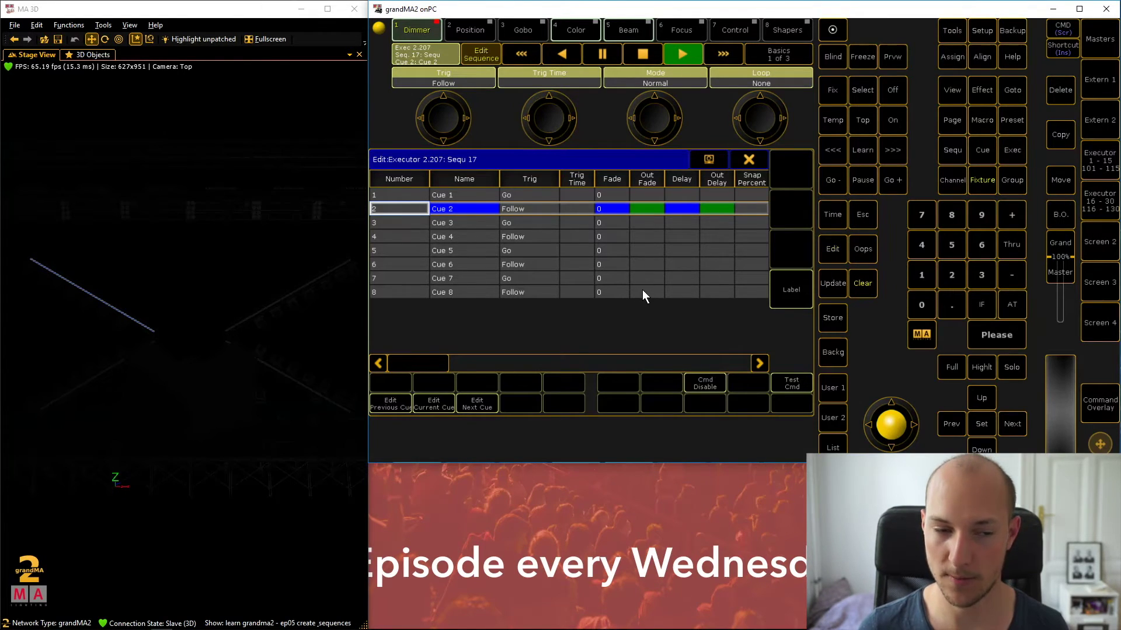
click(417, 25)
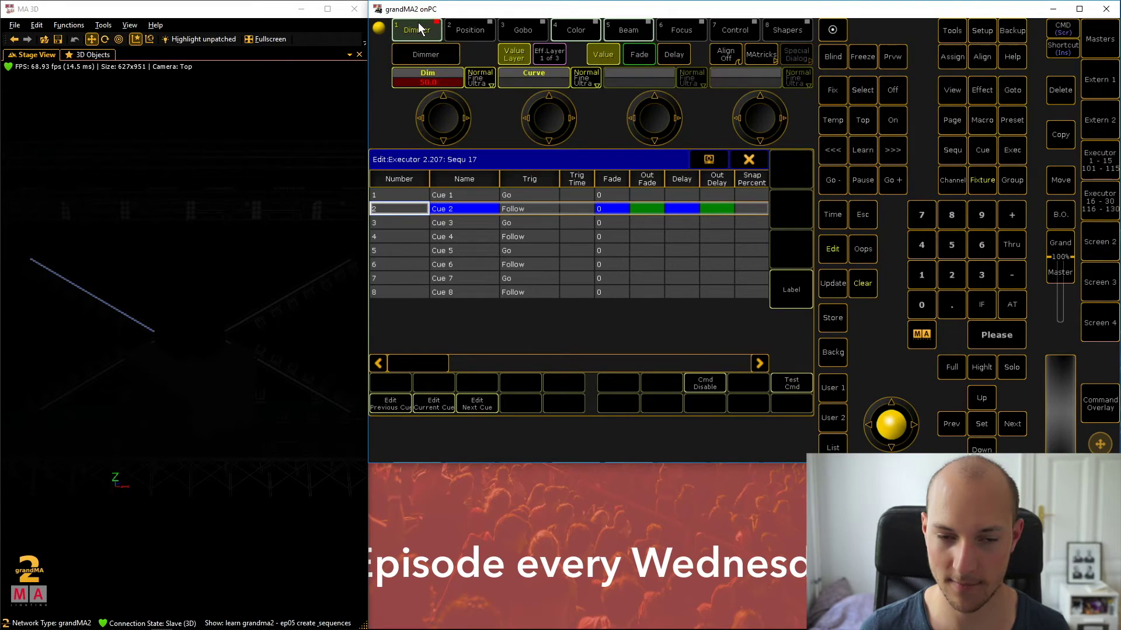
click(430, 81)
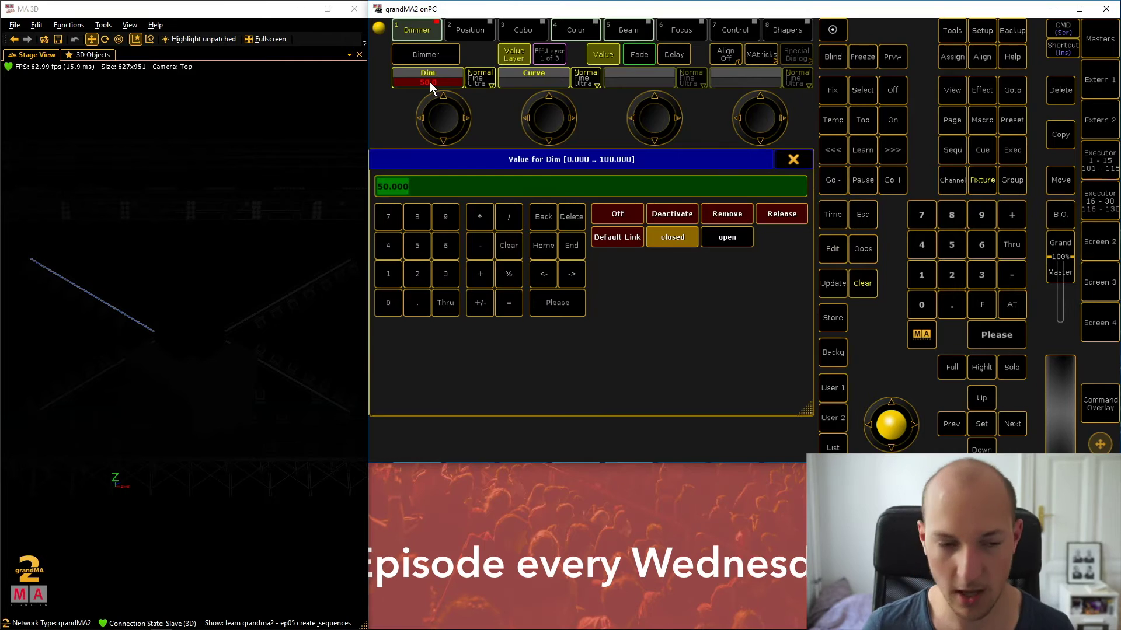
text(0)
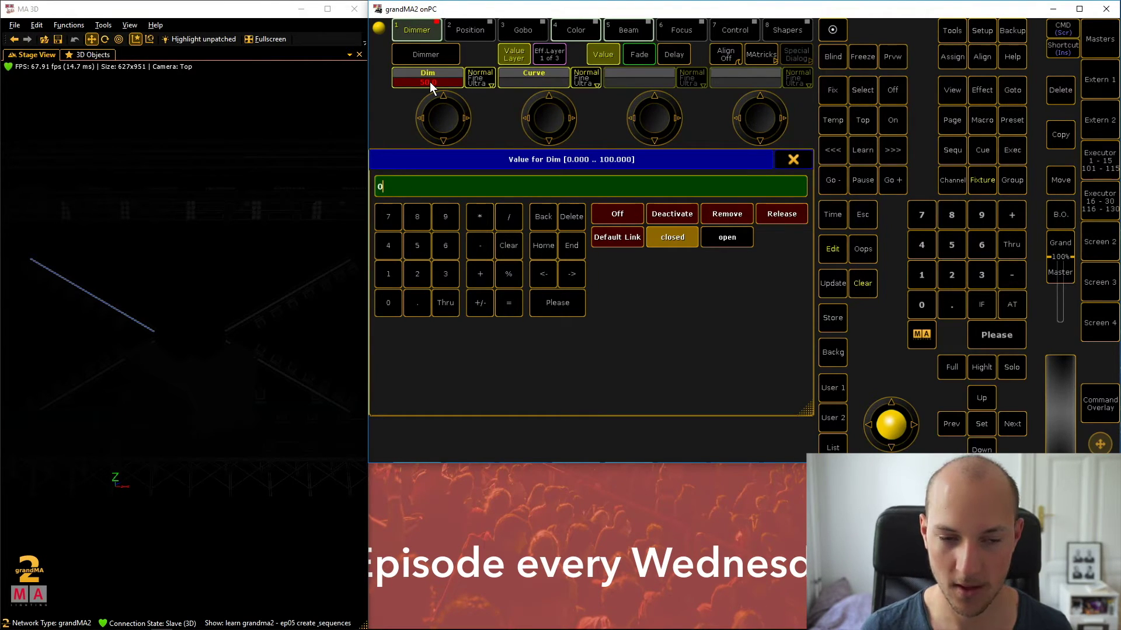
key(Return)
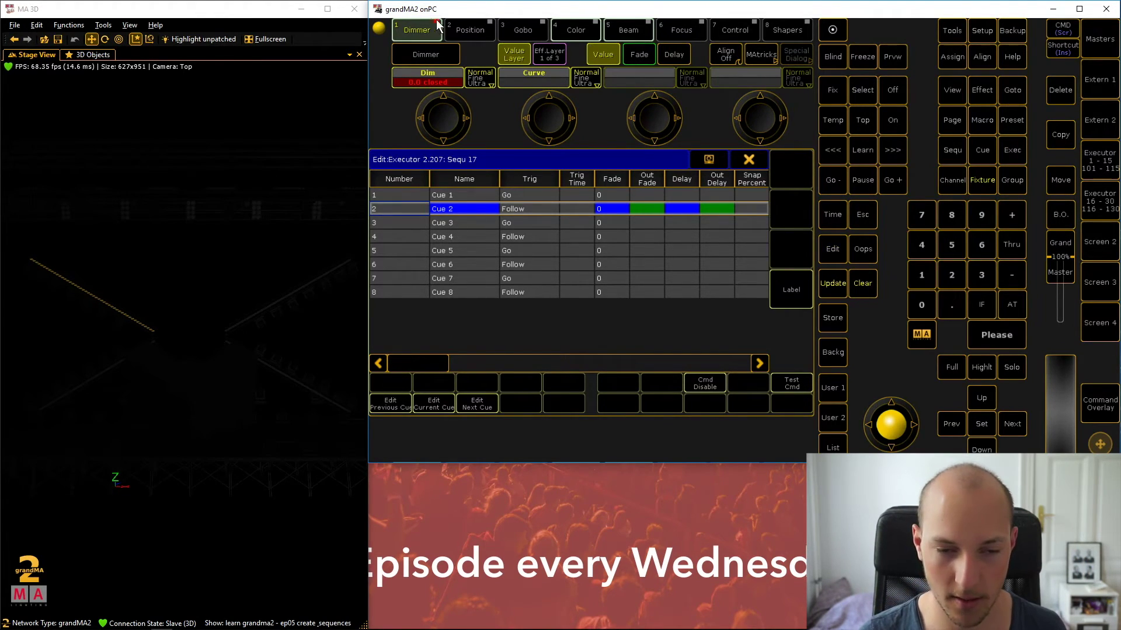
Give cue 2's dimmer an individual fade of 1 second, update the cue and close the sequence editor.
click(641, 56)
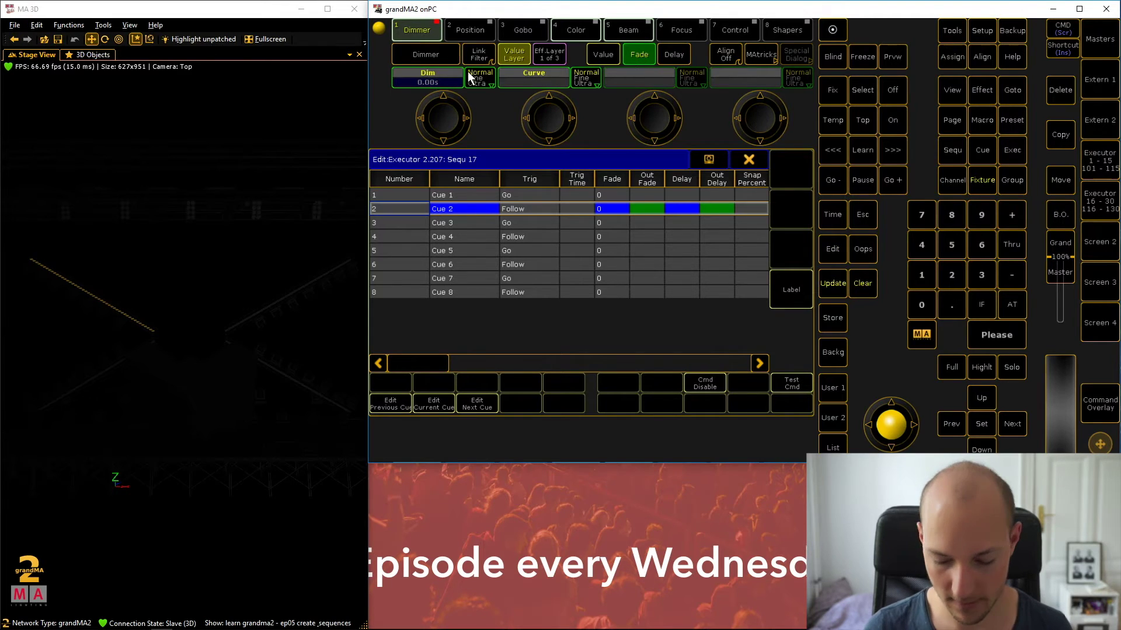
click(439, 80)
text(1)
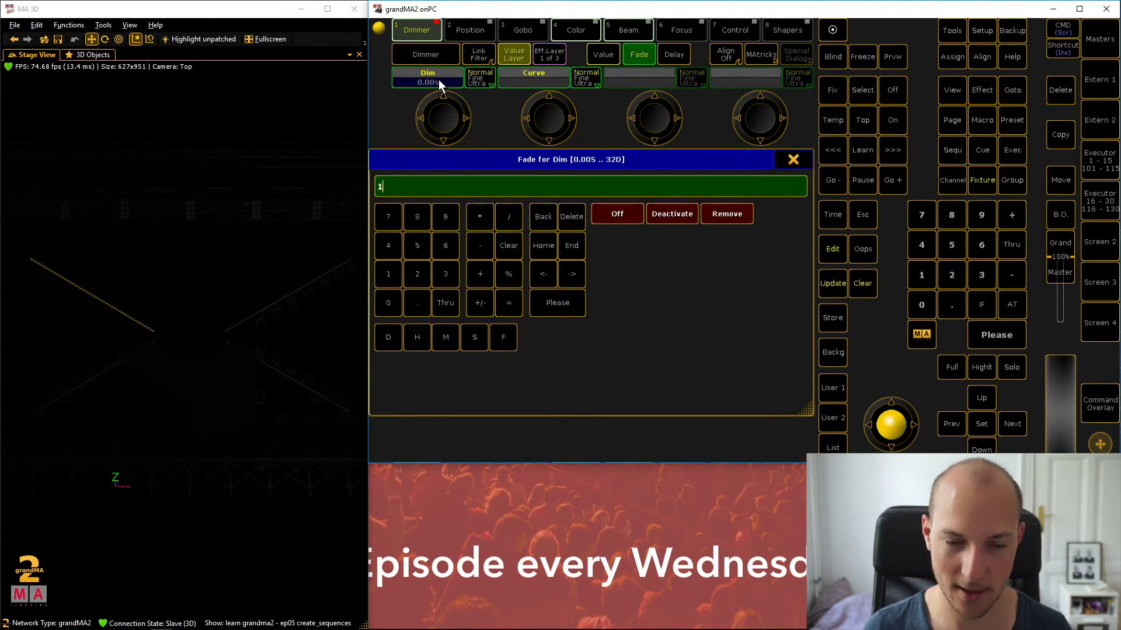
key(Return)
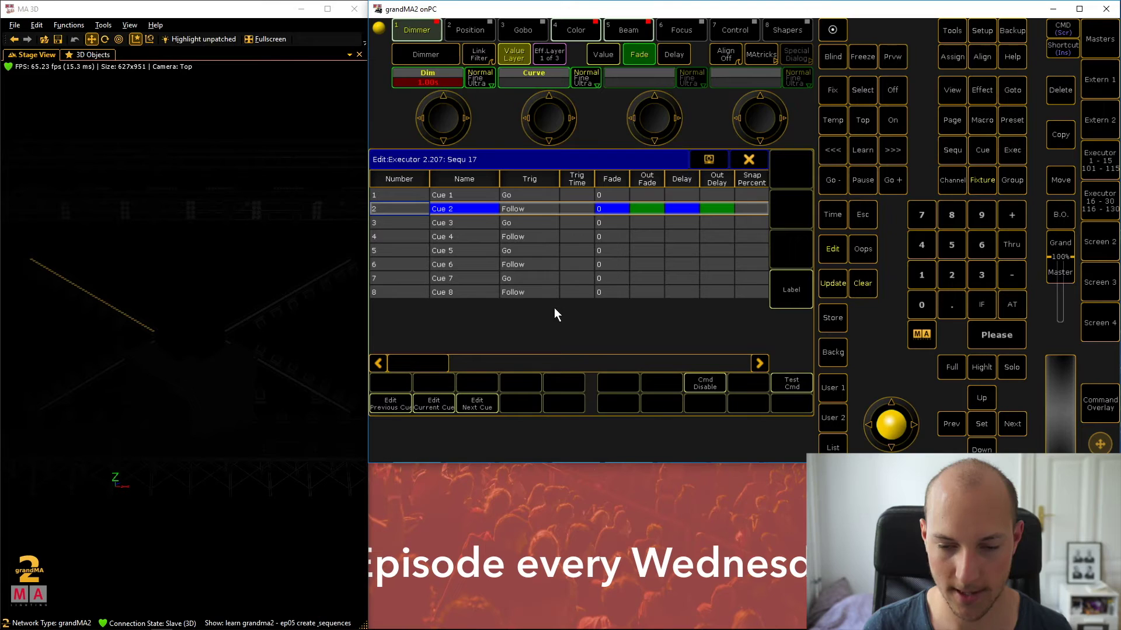
click(835, 290)
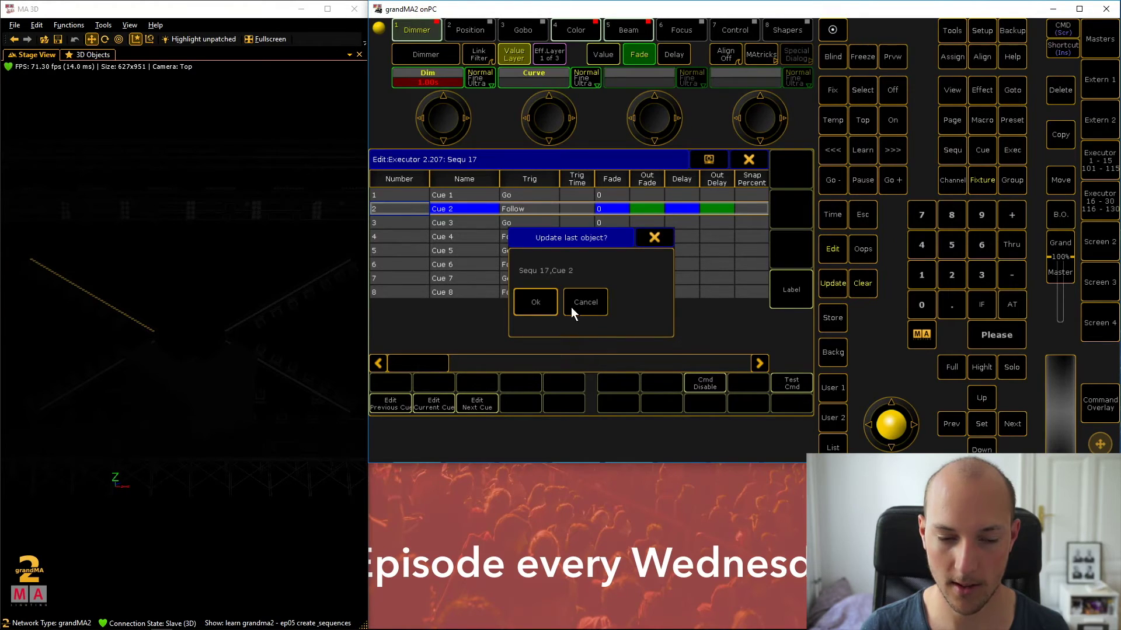
click(542, 306)
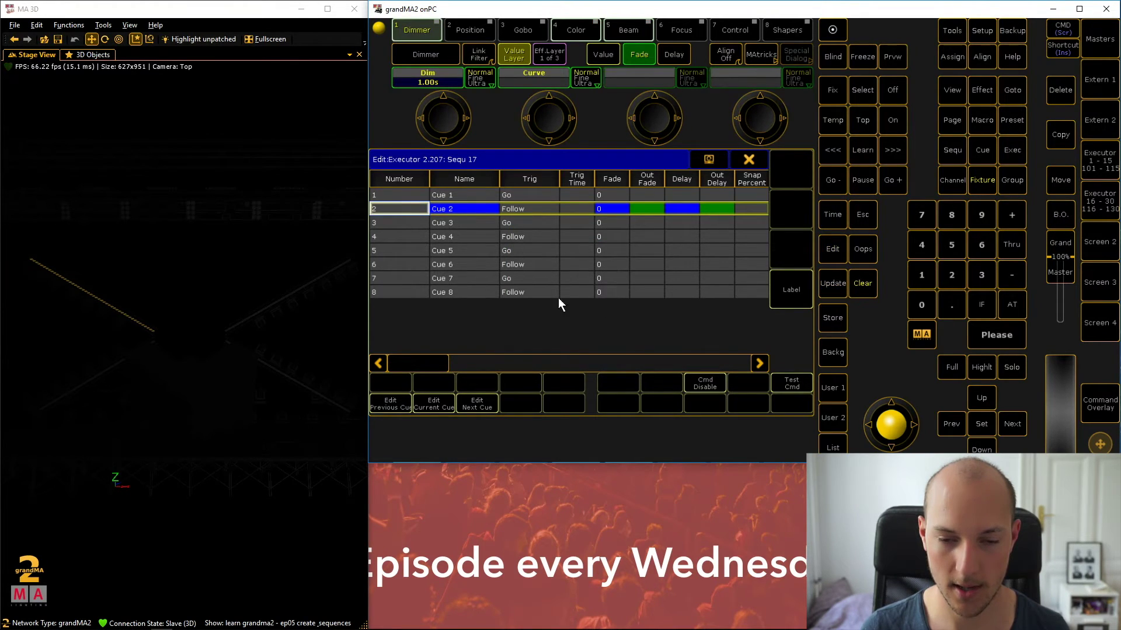
click(758, 161)
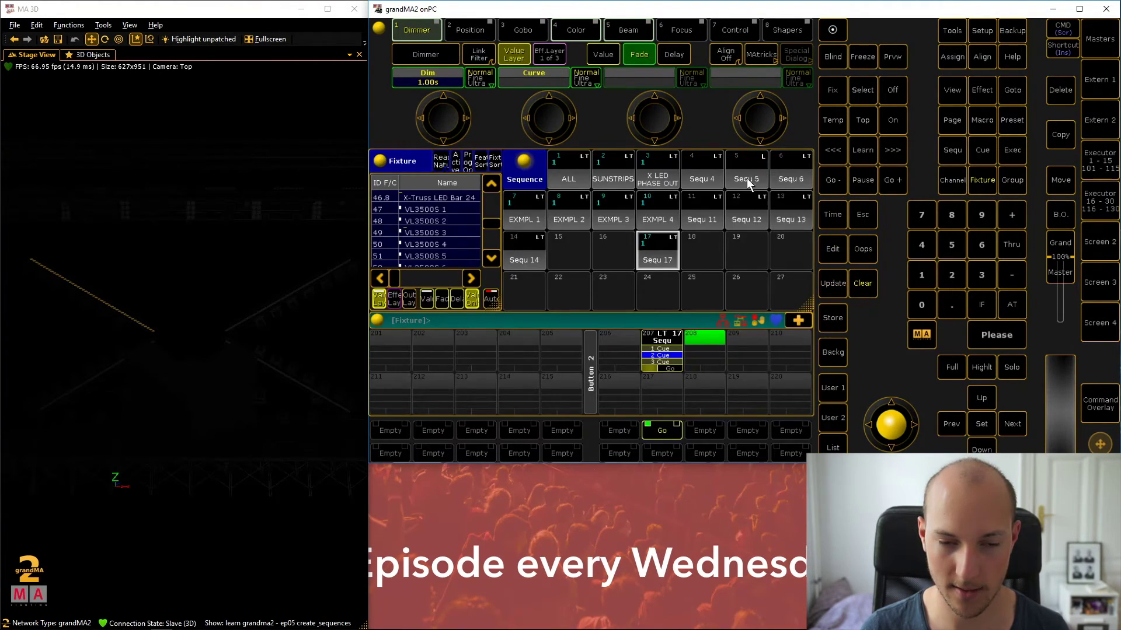
Reopen sequence 17 and run it with repeated Go commands to check cue 2's individual dimmer fade in playback.
click(653, 356)
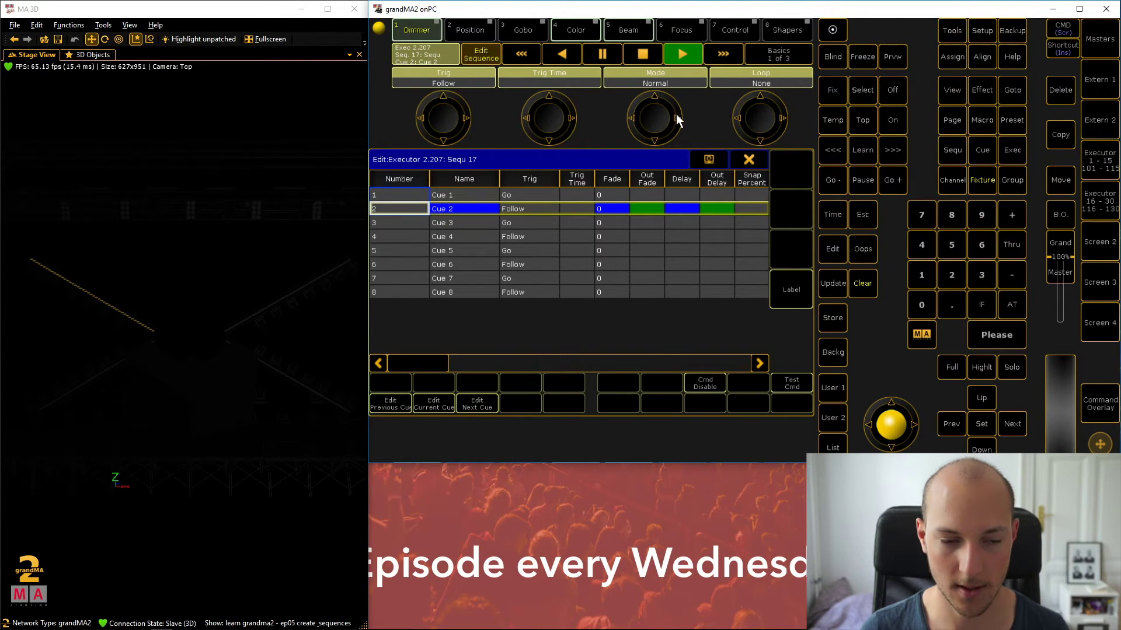
click(684, 54)
click(685, 54)
click(685, 54)
click(685, 54)
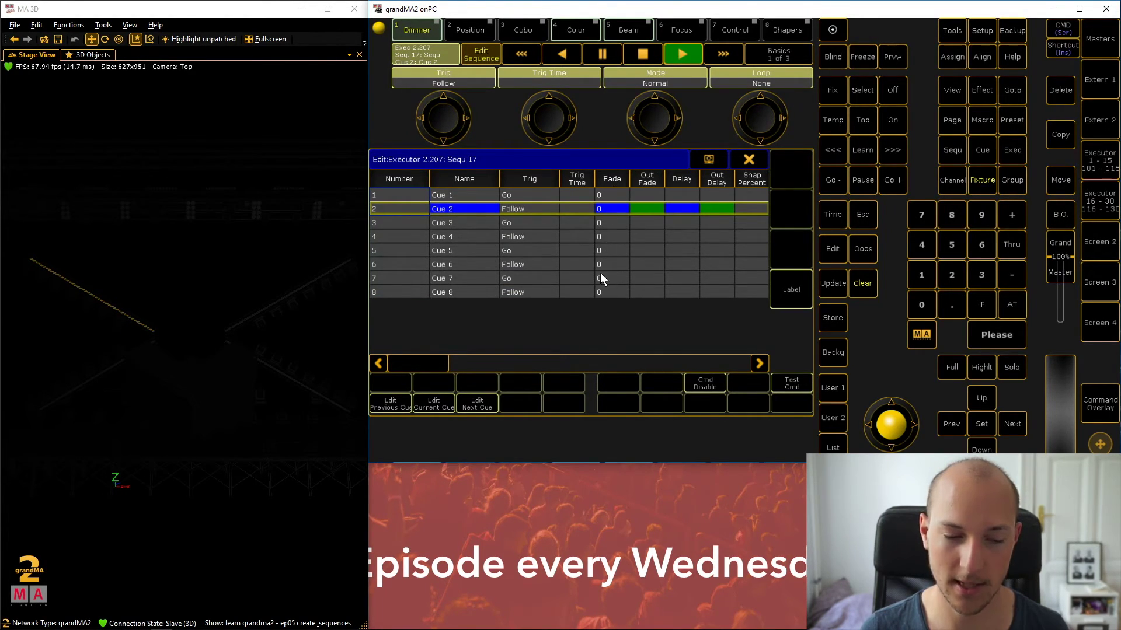
Remove the individual fade time from cue 2 in sequence 17's cue list and close the editor.
drag(431, 359, 574, 363)
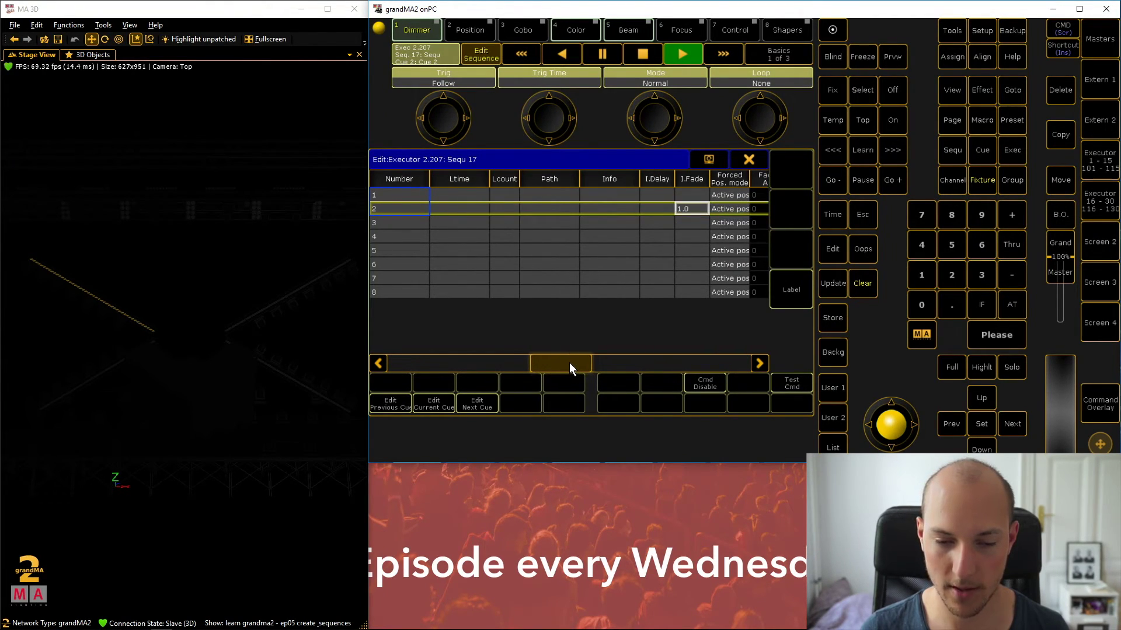
click(687, 207)
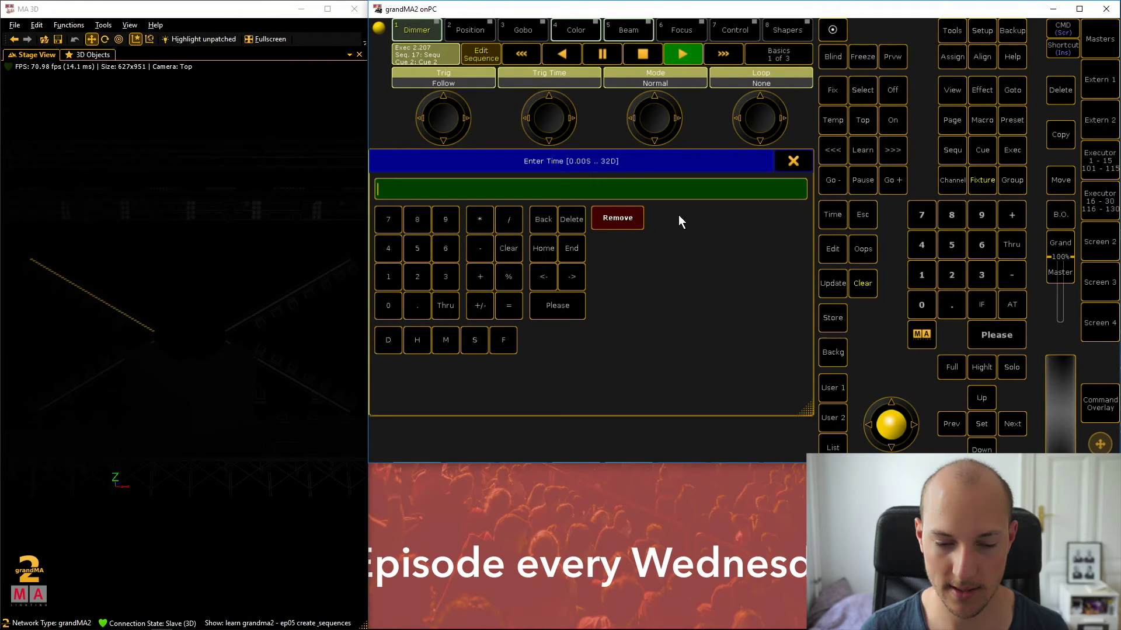
click(618, 227)
drag(580, 364, 425, 364)
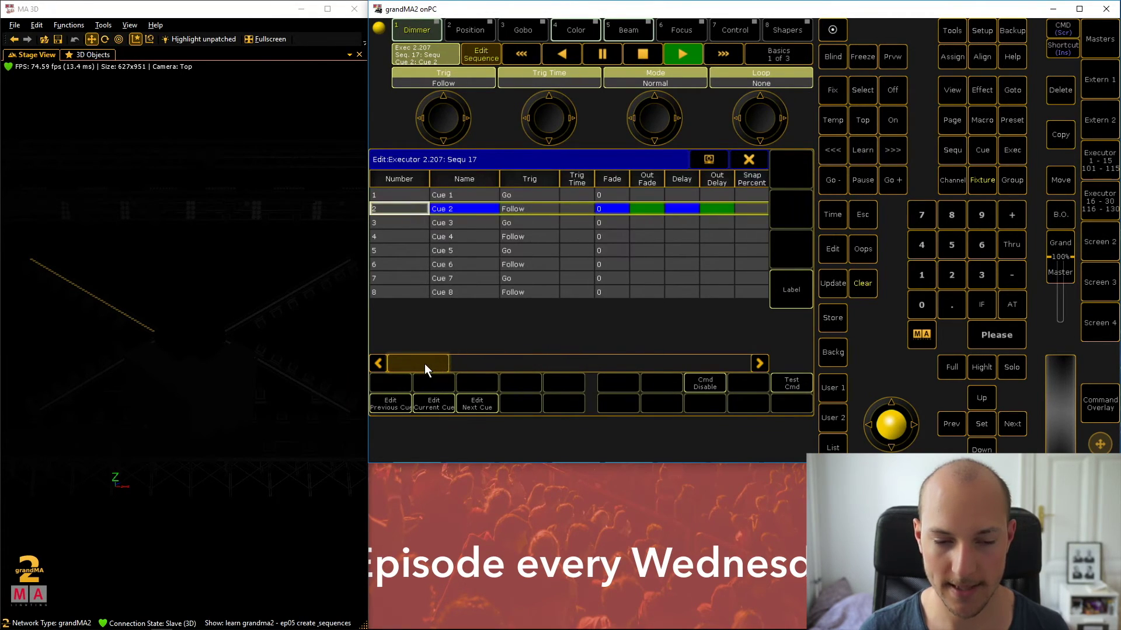
click(607, 211)
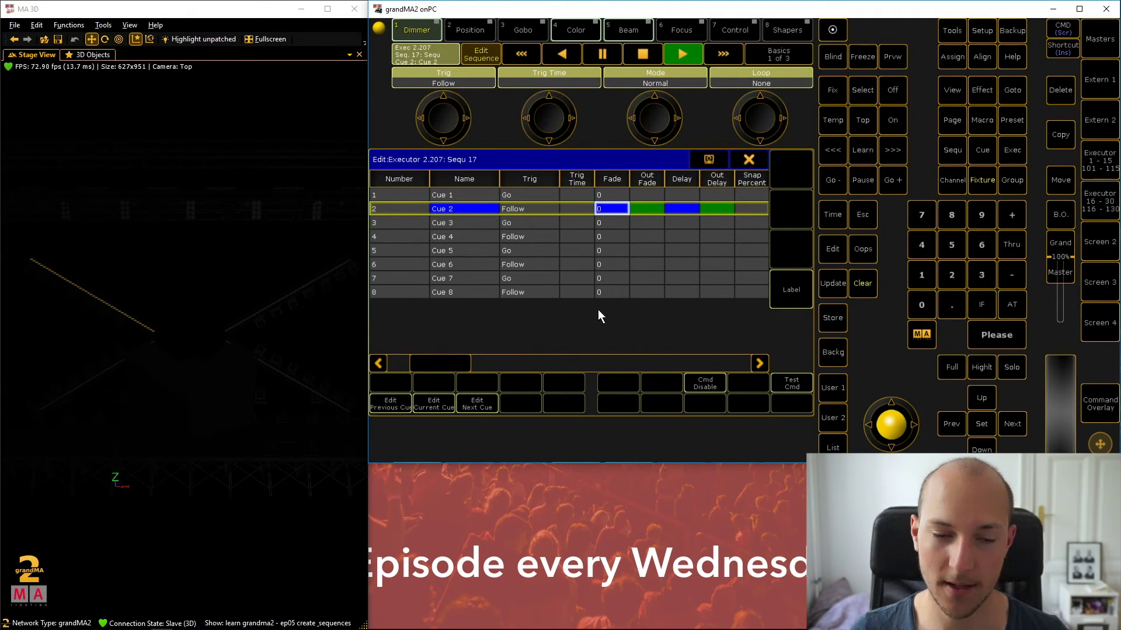
click(752, 165)
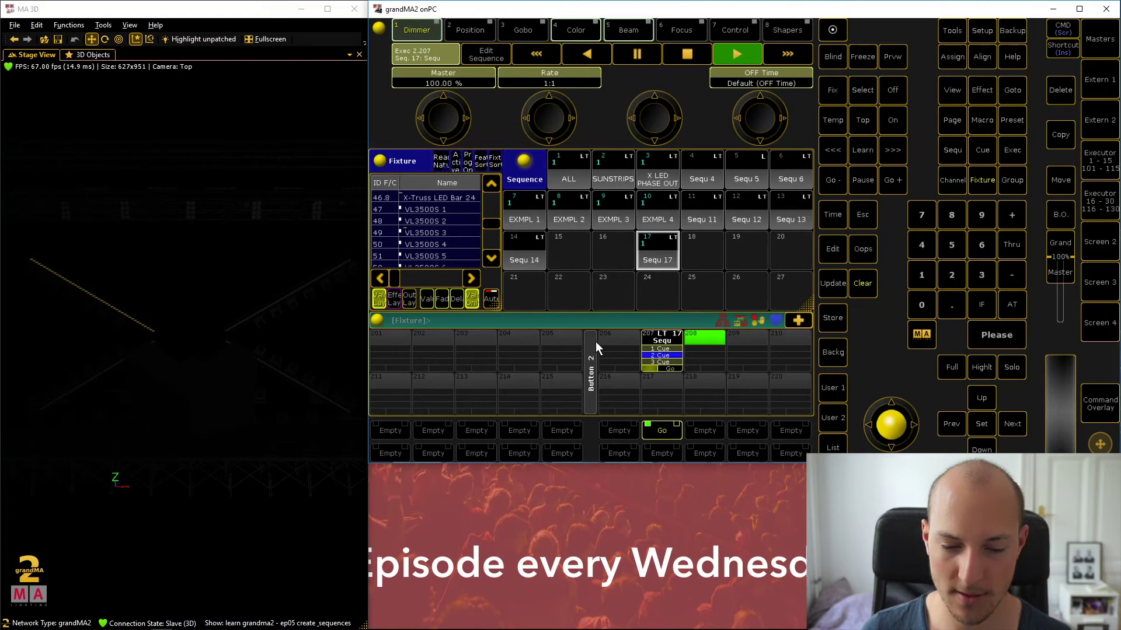
Reopen sequence 17 from its executor and label it LEDS OUT.
click(656, 357)
click(779, 297)
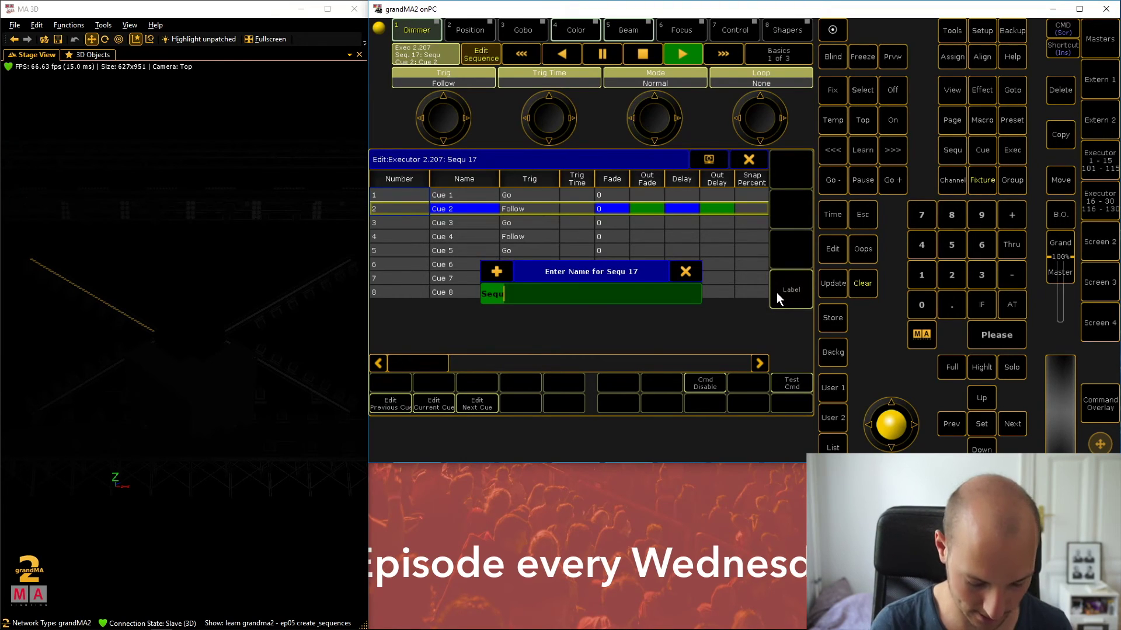
text(LED)
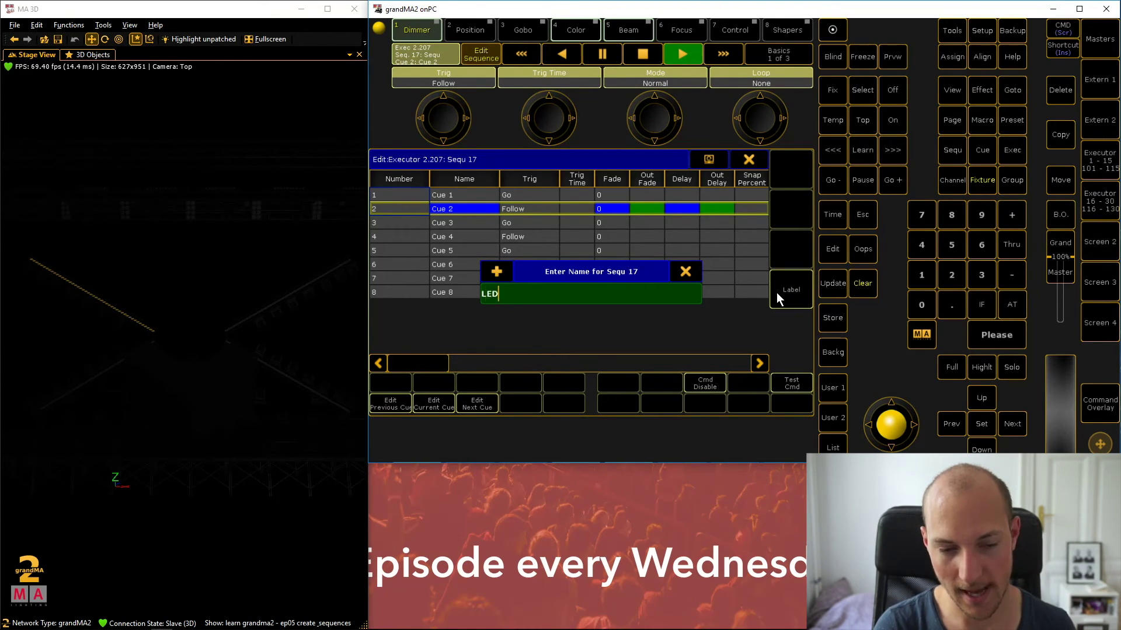
text(S OUT)
key(Return)
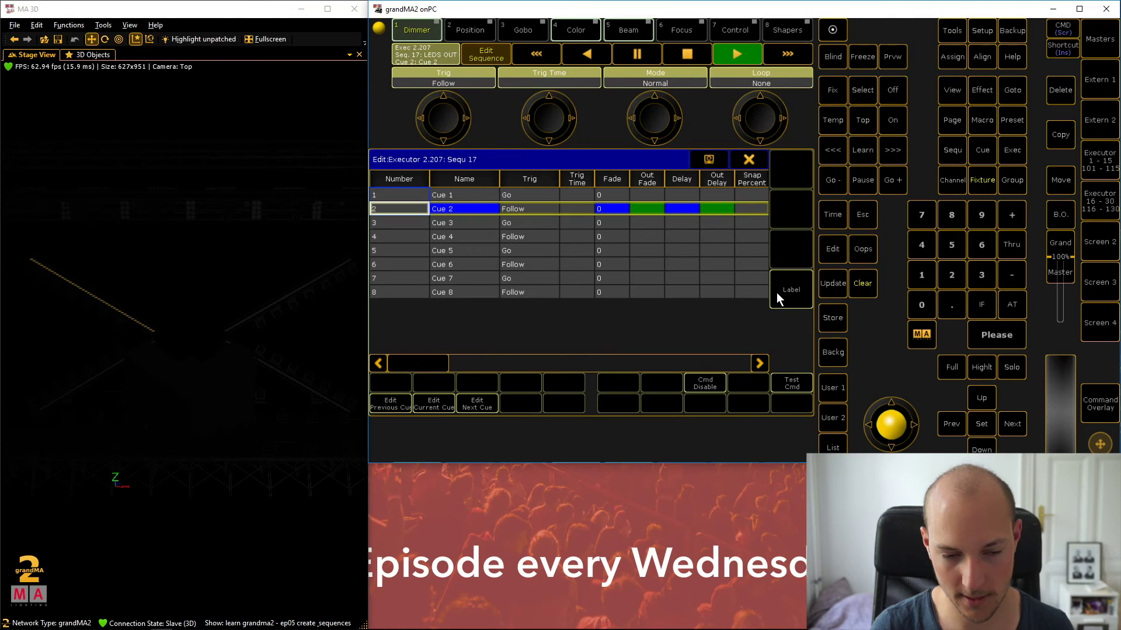
Replace the word OUT with FADE in sequence 17's label.
click(777, 293)
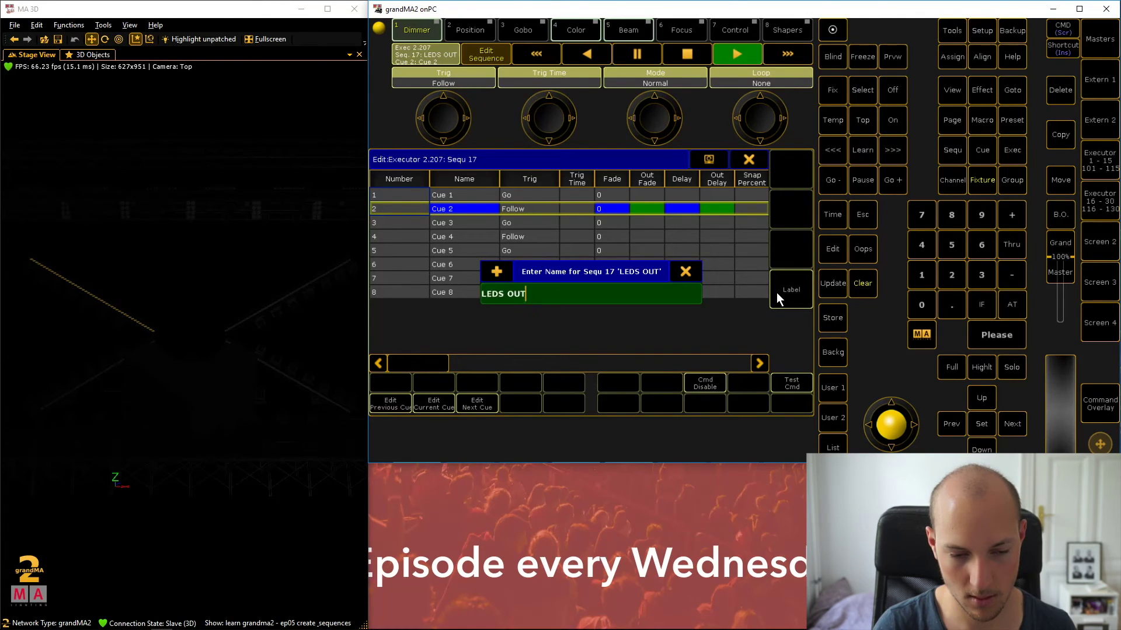
key(BackSpace)
key(BackSpace)
key(BackSpace)
text(FADE)
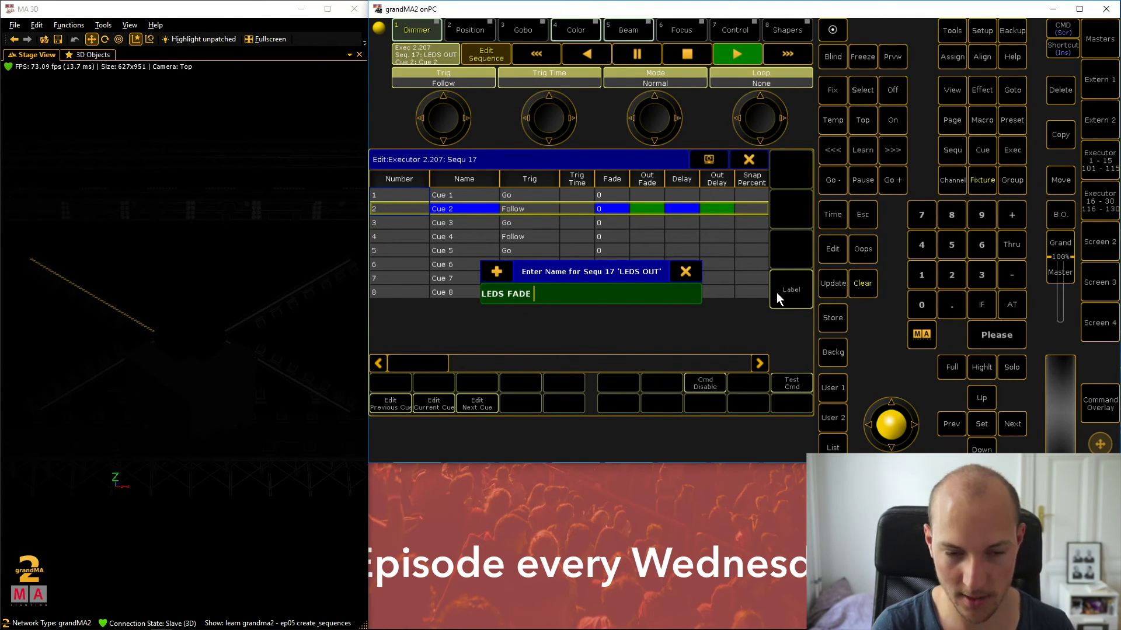